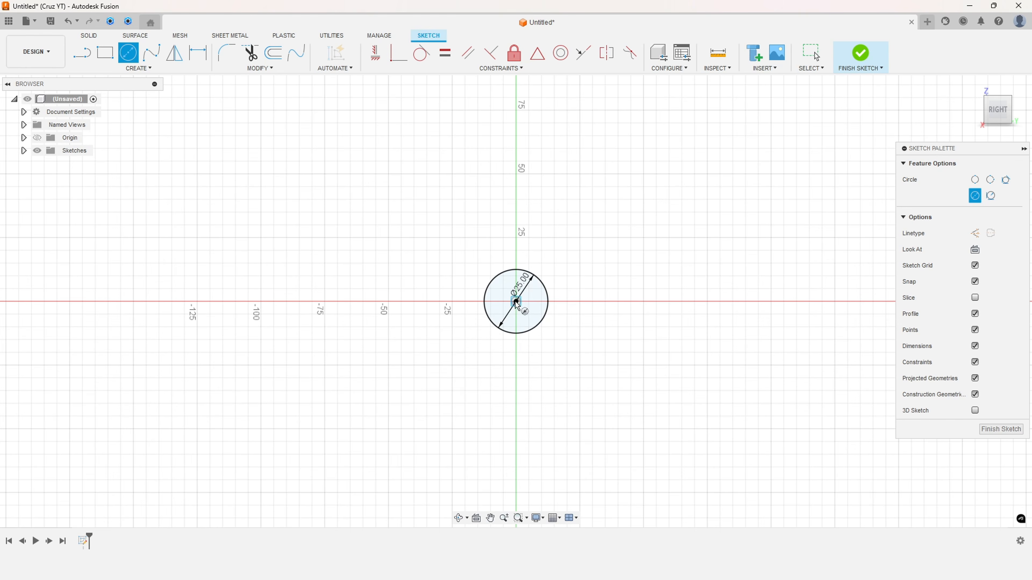
Draw a 50 mm diameter circle concentric with the inner circle, move the inner circle's diameter dimension outside both circles, and finish the sketch
click(516, 301)
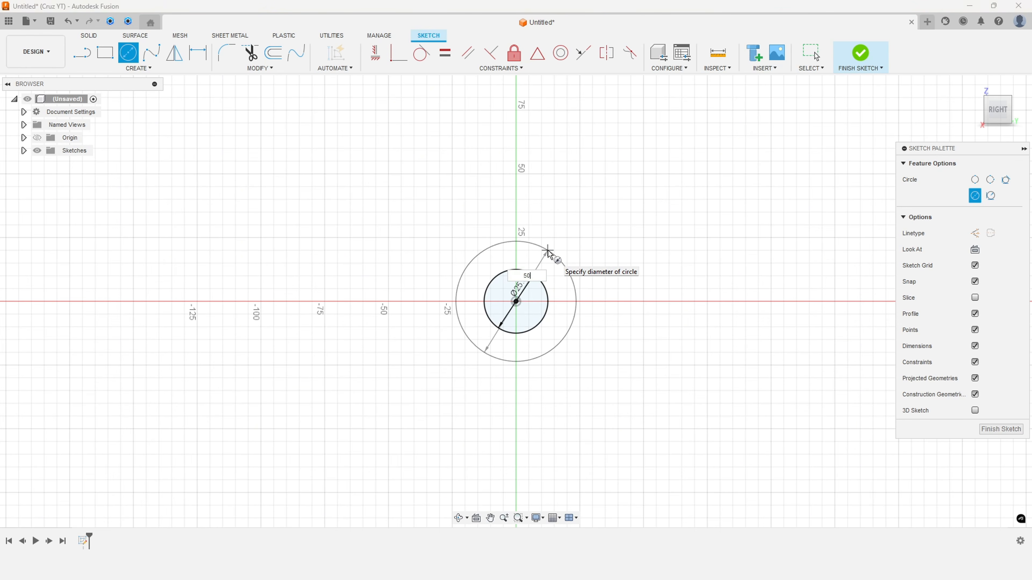
key(Return)
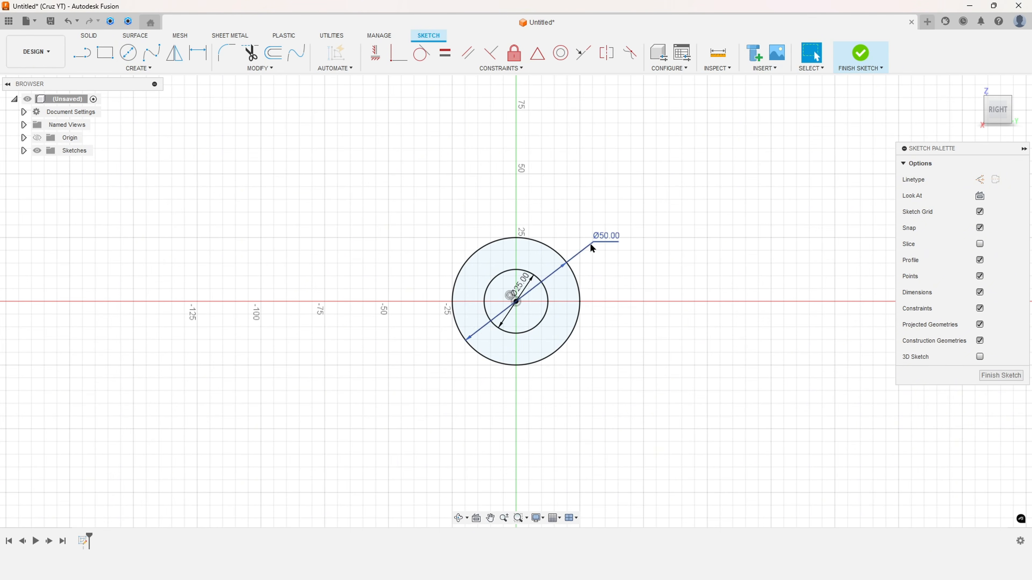
drag(524, 289, 606, 278)
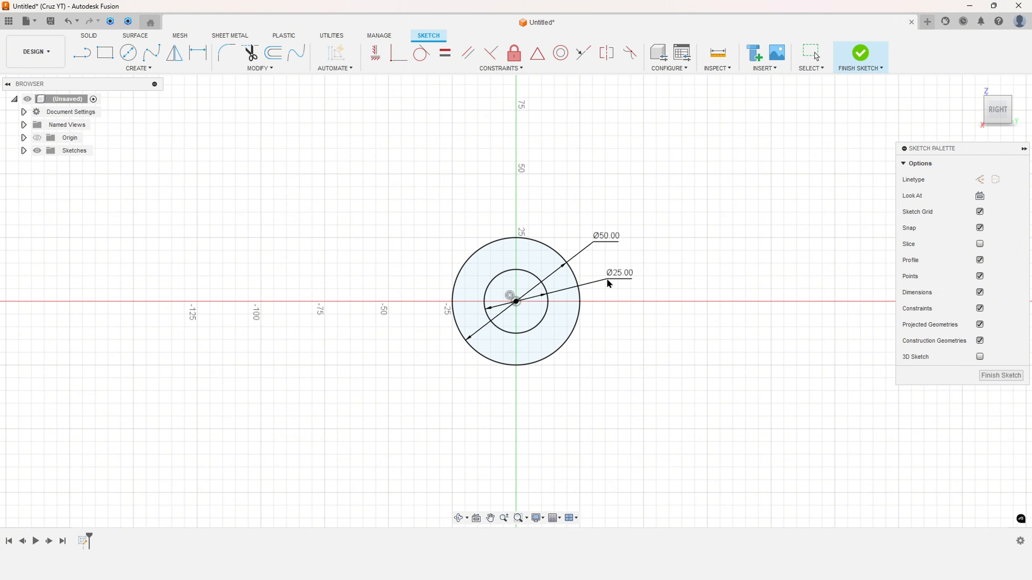
click(859, 57)
Extrude the ring between the two circles symmetrically as a new body, with a whole length of 66 mm
click(106, 54)
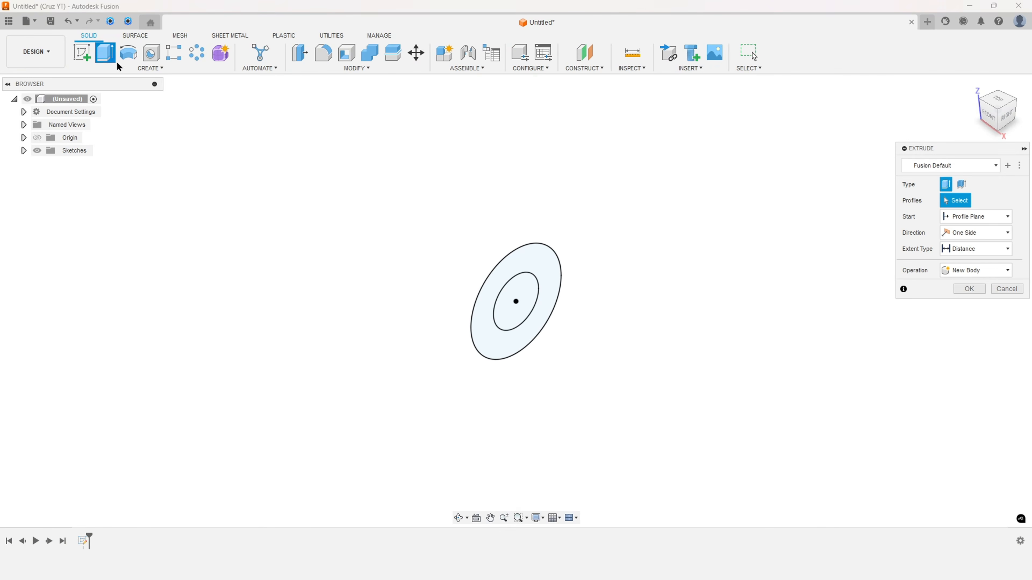
click(538, 255)
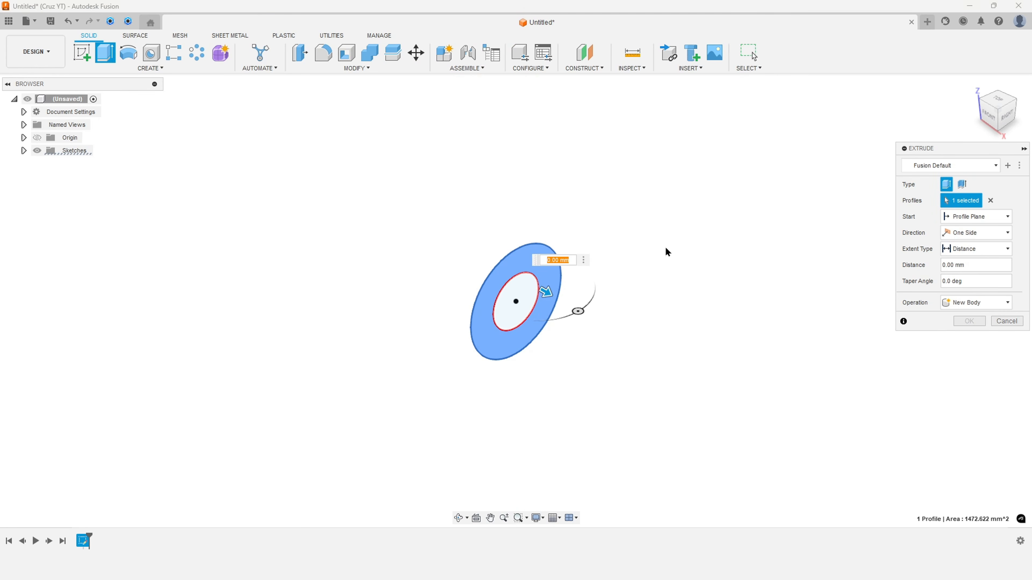
click(964, 235)
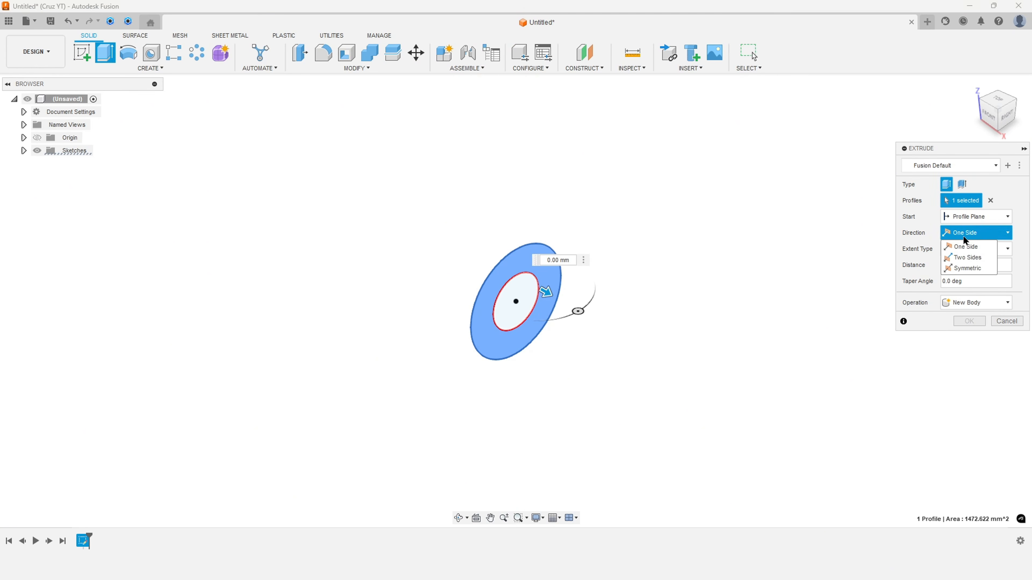
click(967, 269)
click(966, 264)
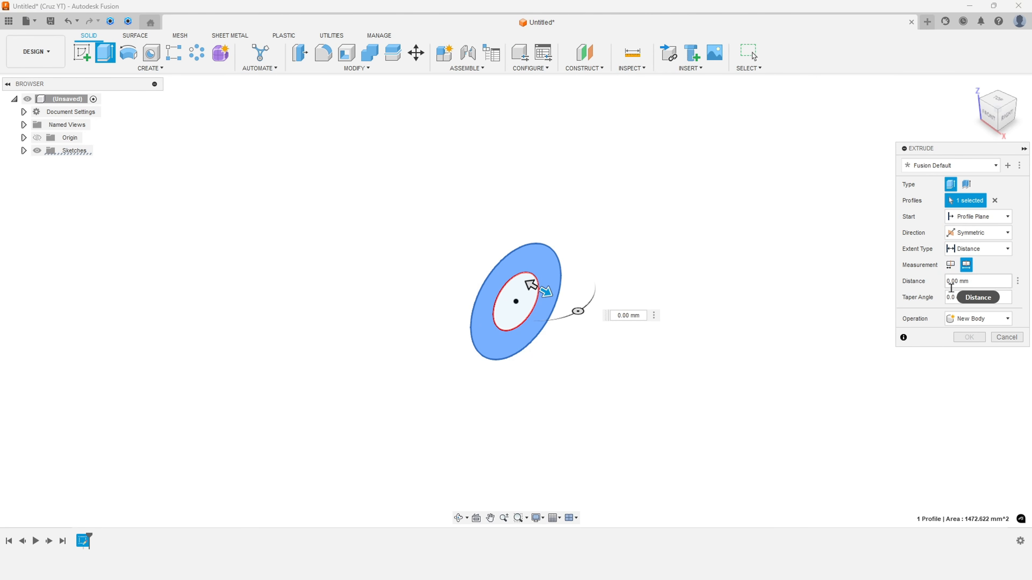
click(981, 281)
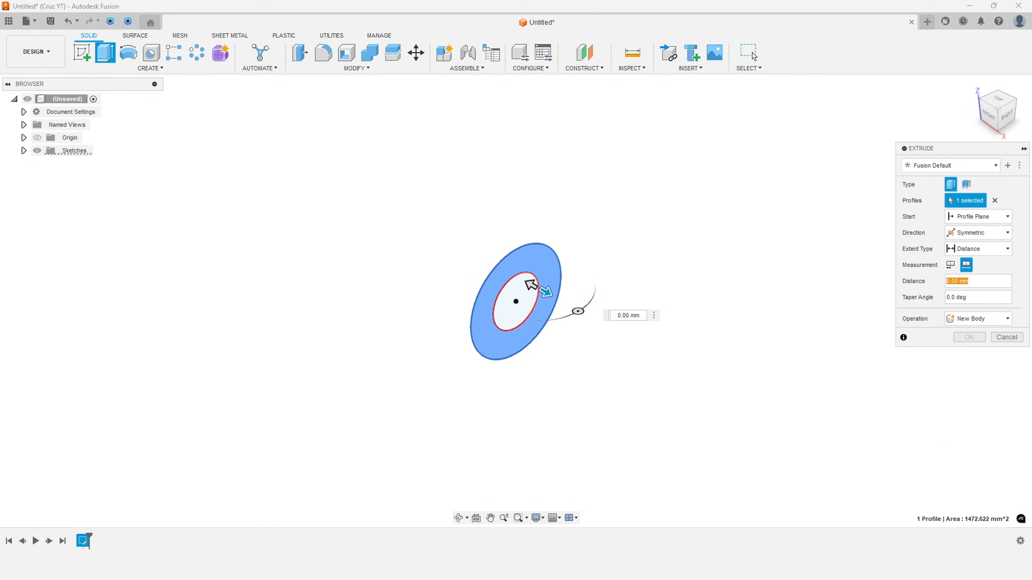
text(6)
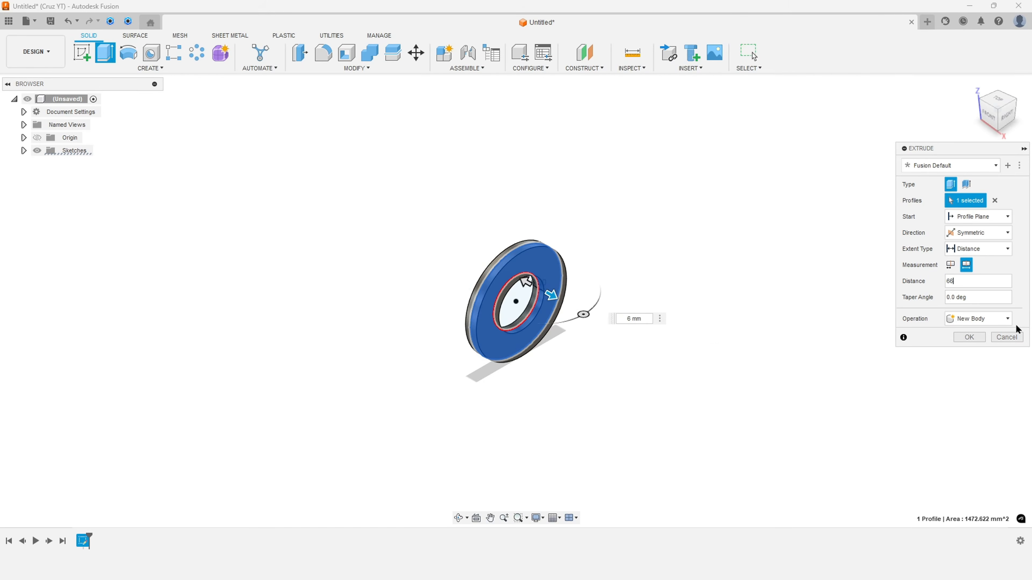
text(6)
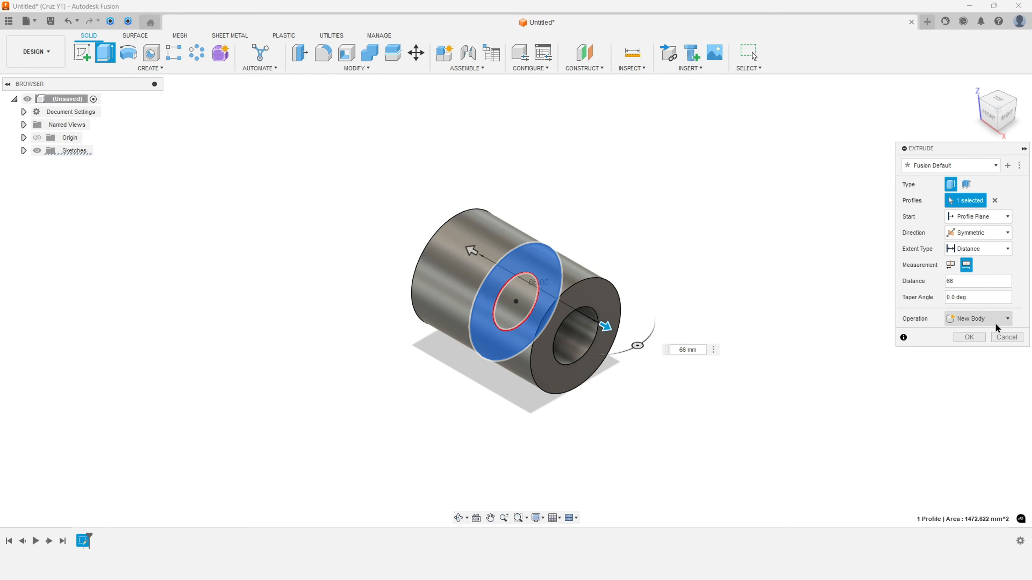
click(969, 337)
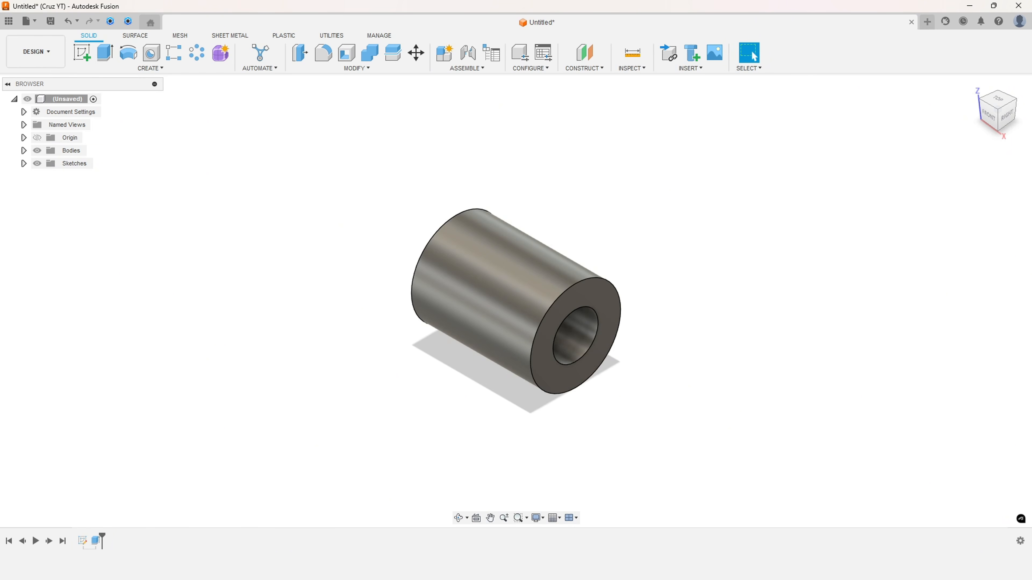
Switch to the PDF drawing and mark in red the base's upper profile with its R6 fillet, down to the end corner
key(alt+Tab)
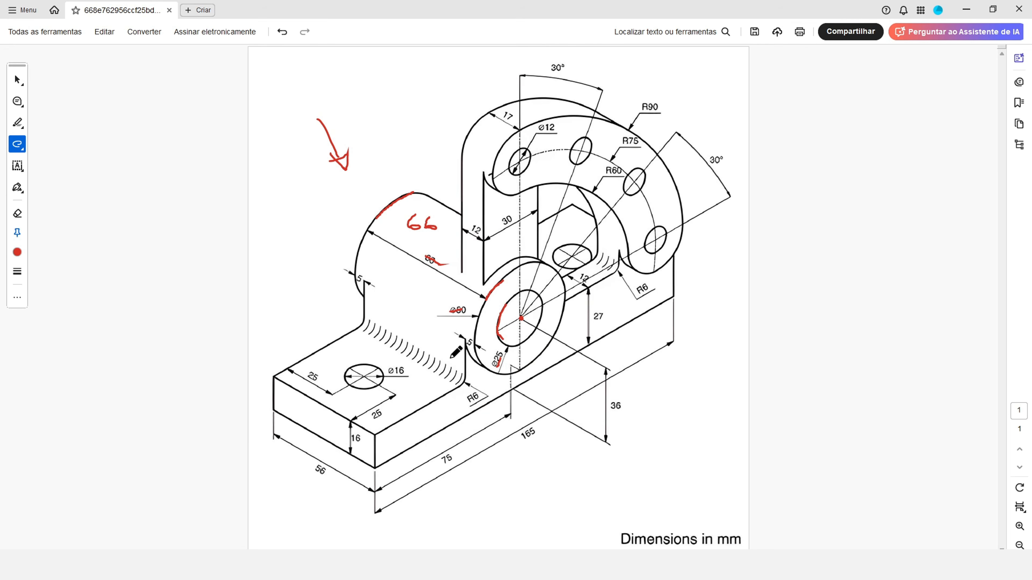
mouse_move(422, 426)
mouse_down()
mouse_move(536, 379)
mouse_move(610, 323)
mouse_move(604, 307)
mouse_up()
key(ctrl+z)
drag(464, 383, 455, 389)
drag(451, 392, 379, 431)
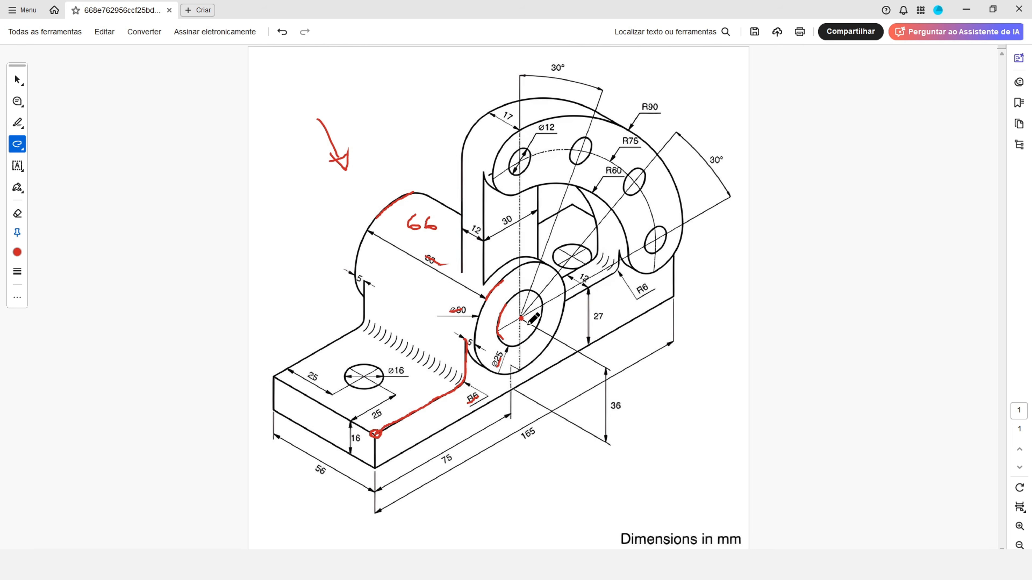
click(521, 318)
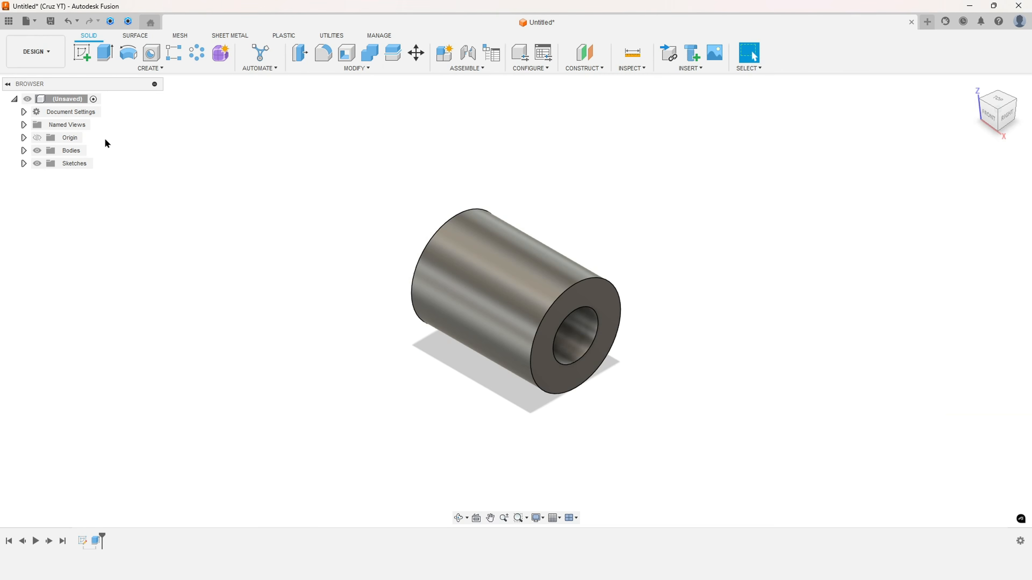
Back in Fusion, start a sketch on the YZ plane and project the cylinder's outer circular edge, using the specified entities filter
click(82, 52)
click(545, 256)
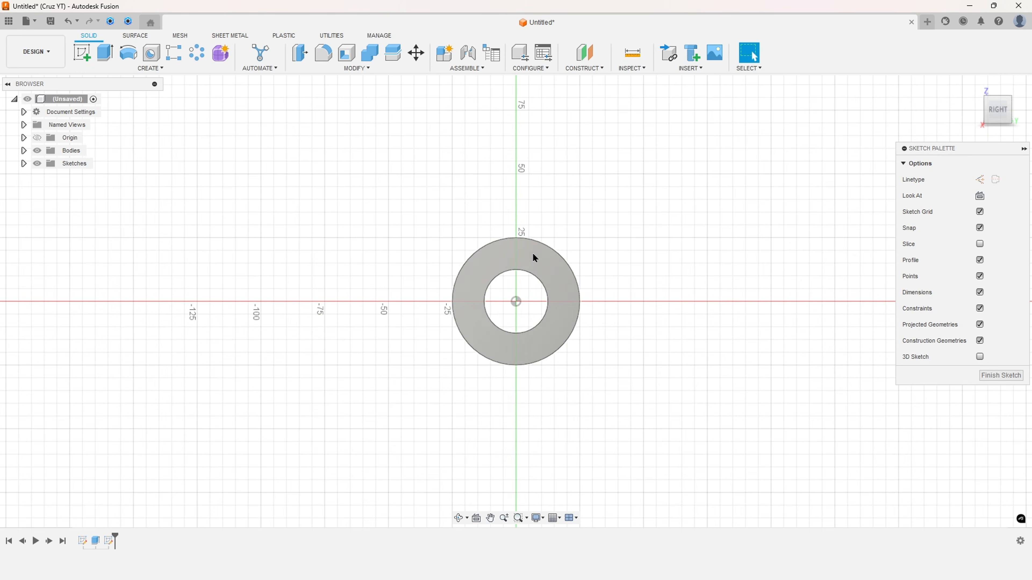
click(138, 69)
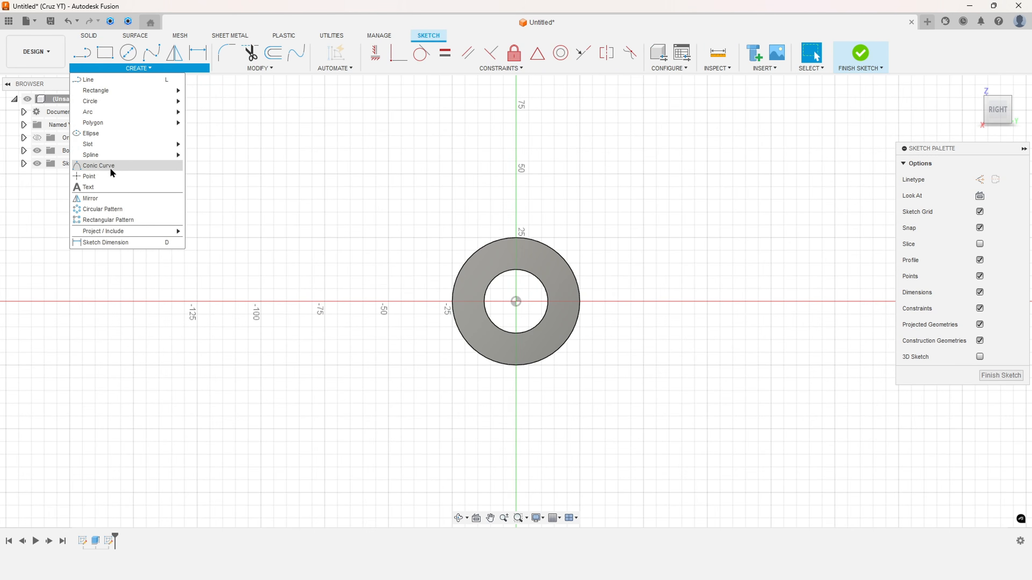
mouse_move(115, 230)
click(207, 231)
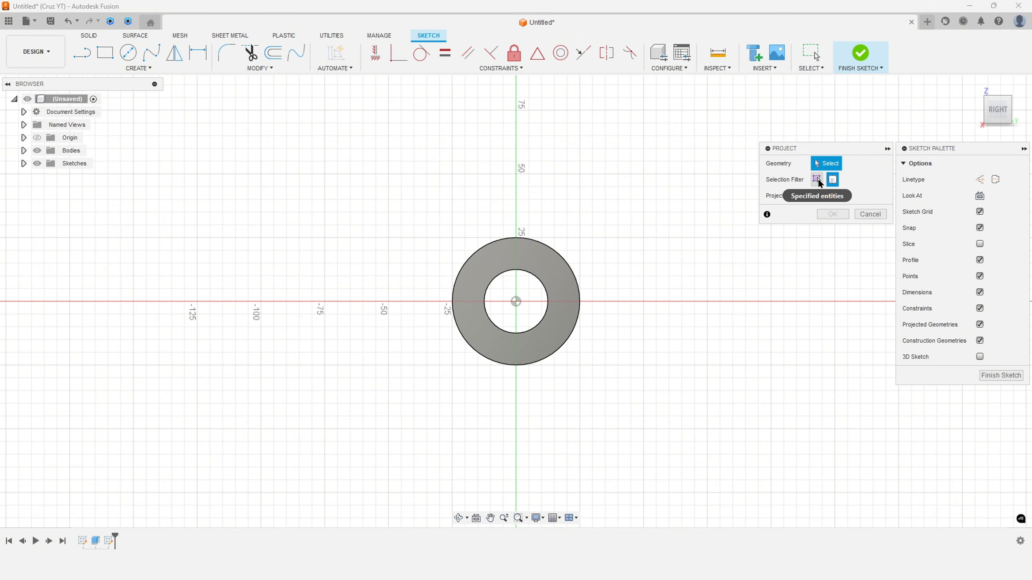
click(817, 180)
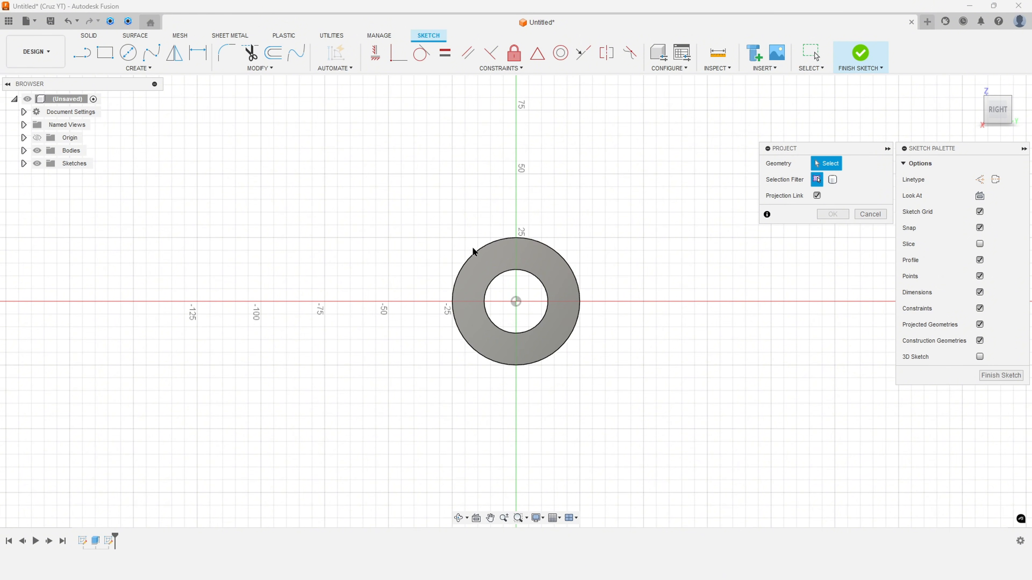
click(467, 258)
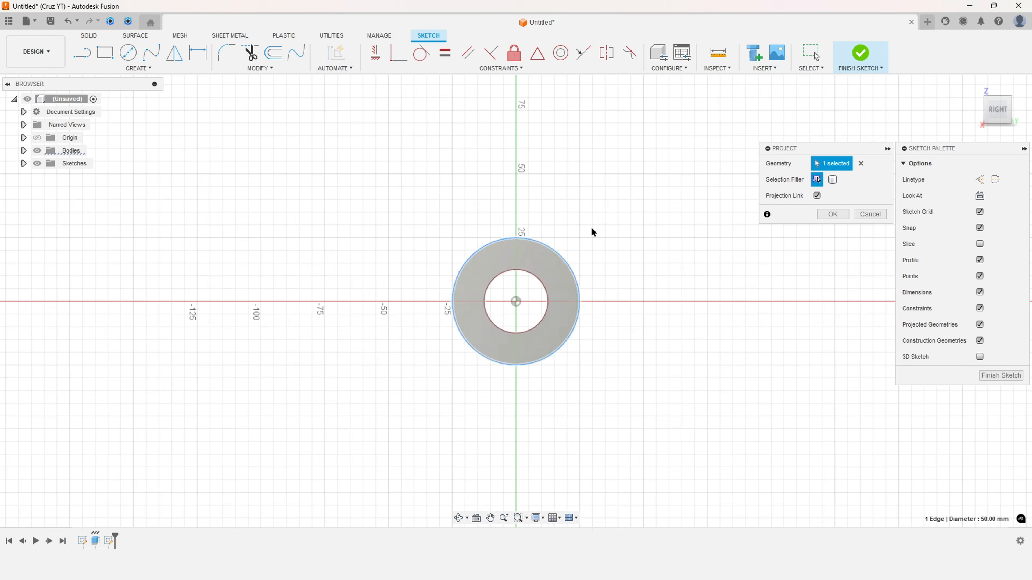
click(824, 213)
Hide Body1 and sketch a line about 20 mm down from the circle's left quadrant, a tangent arc about 10 mm in radius, and a horizontal line leftward
click(24, 151)
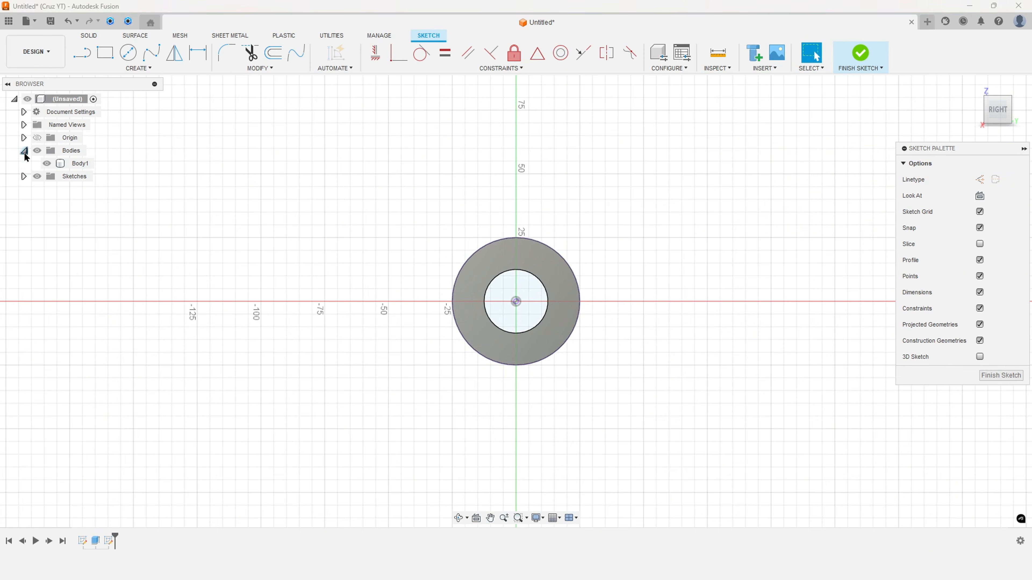
click(47, 164)
click(81, 52)
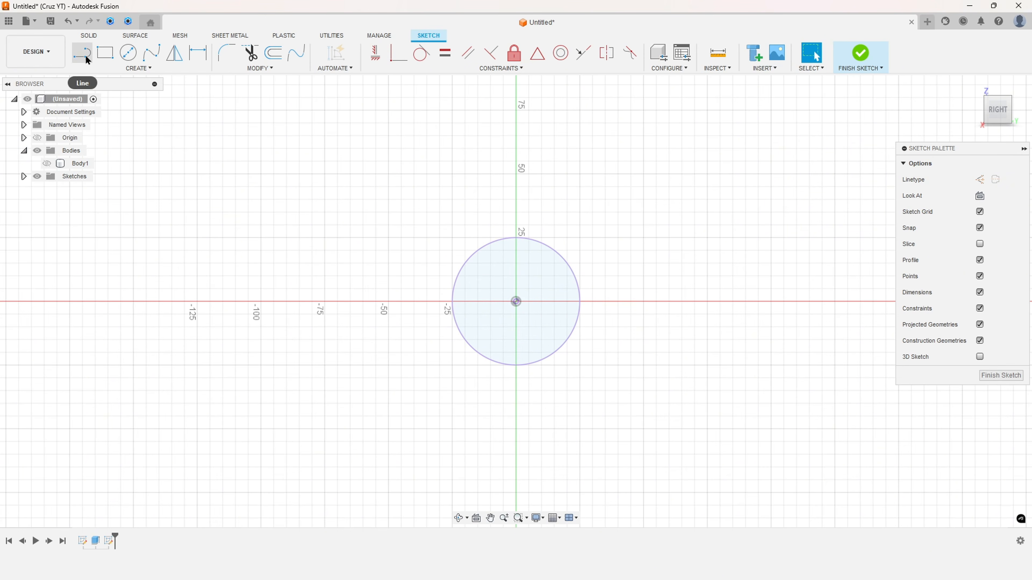
click(453, 302)
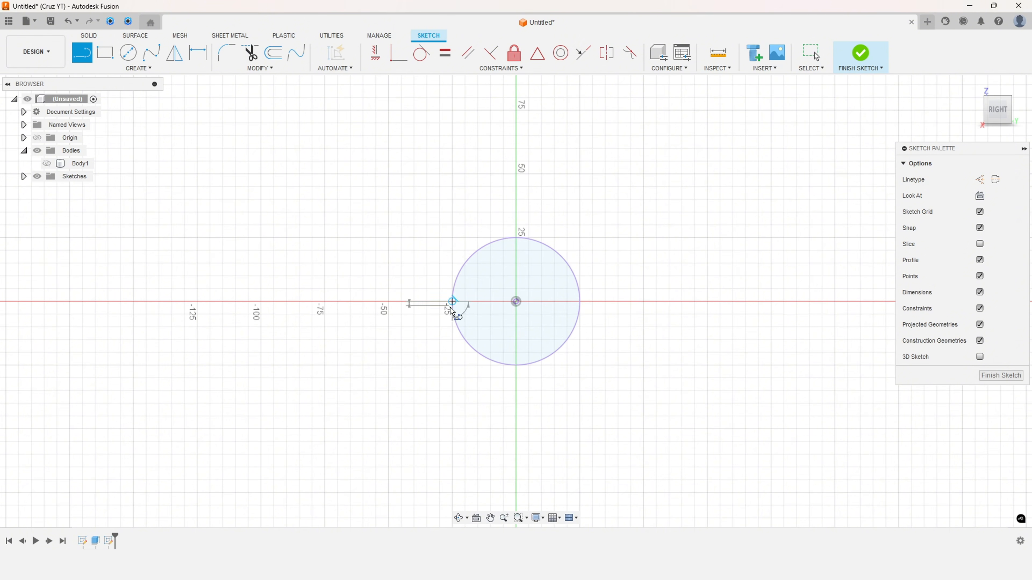
click(453, 353)
drag(452, 353, 427, 379)
click(262, 378)
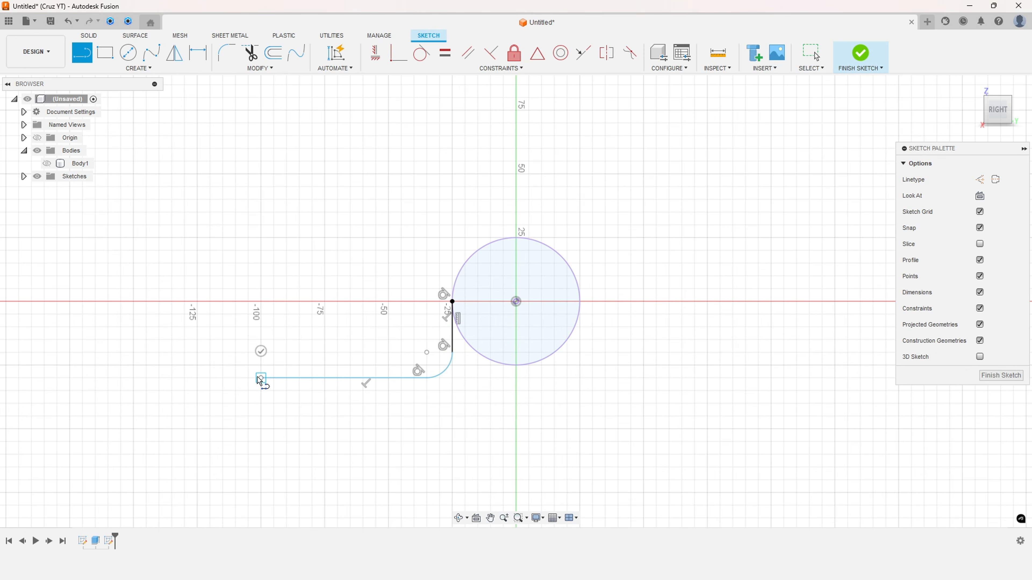
key(Escape)
Dimension the tangent arc between the vertical and horizontal lines with a radius of 6 mm
key(d)
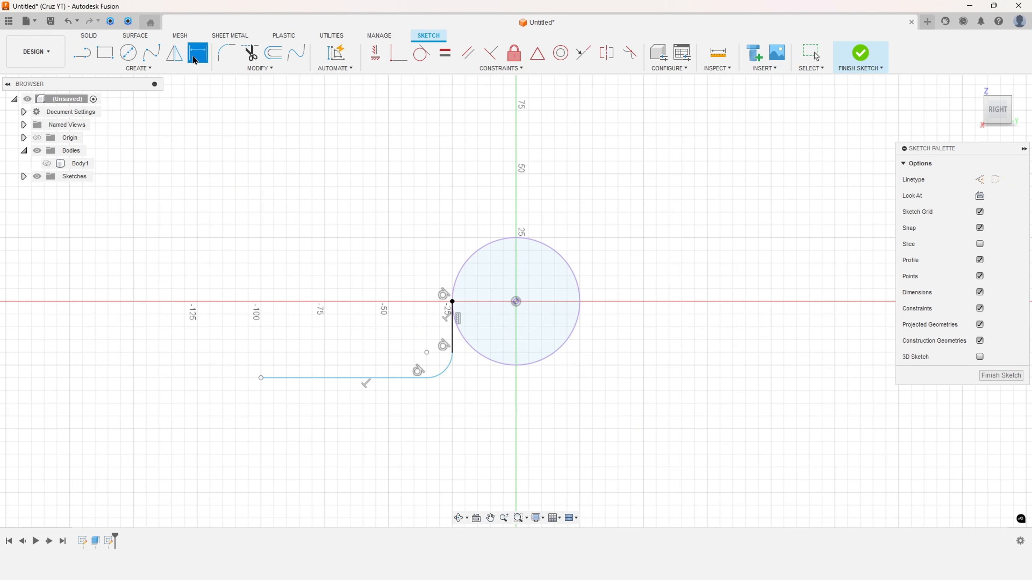
click(449, 370)
click(465, 384)
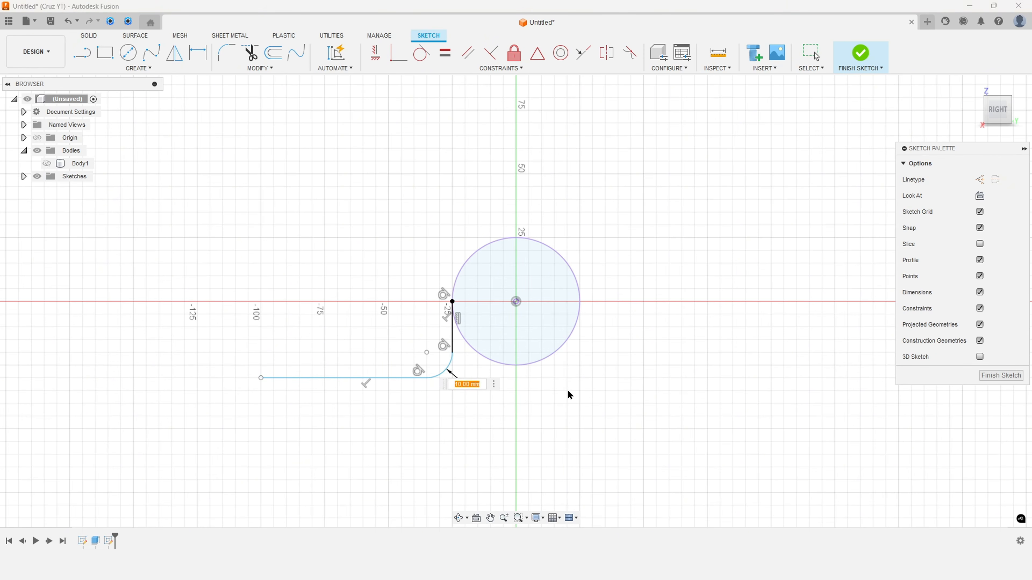
text(6)
key(Return)
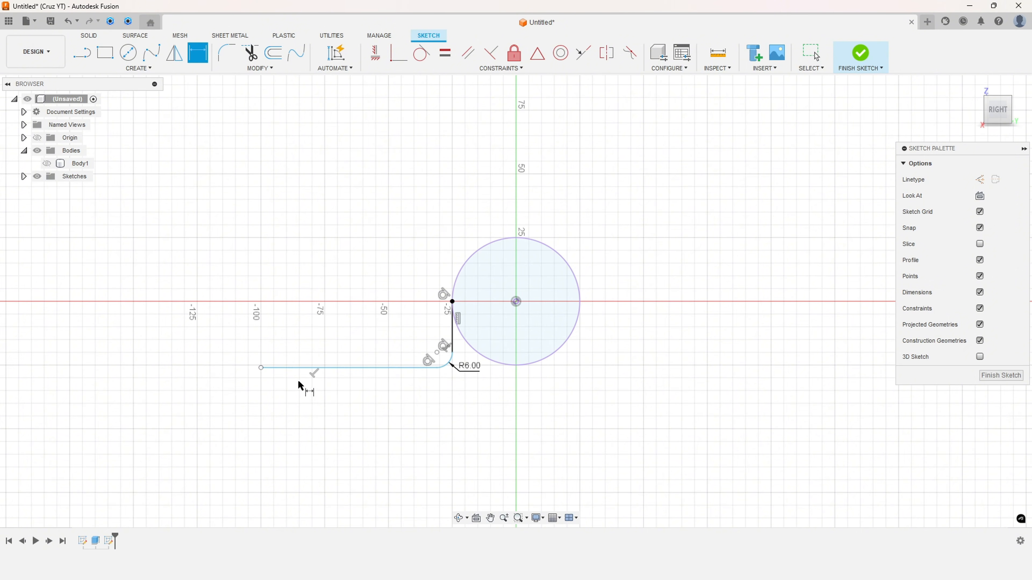
Dimension the horizontal distance from the line's left end to the circle centre as 75 mm and place the dimension below the profile
click(261, 368)
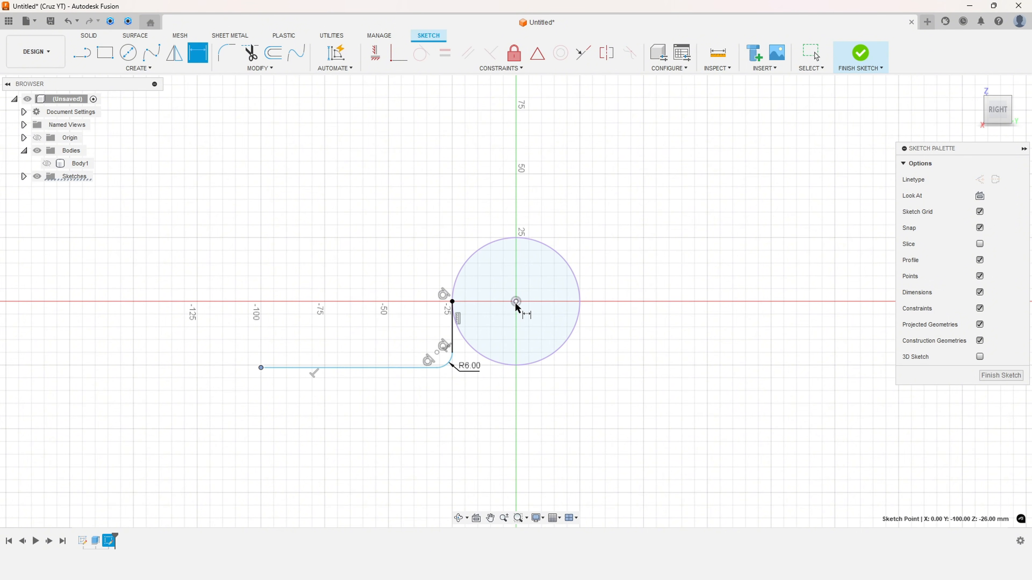
click(516, 302)
click(408, 175)
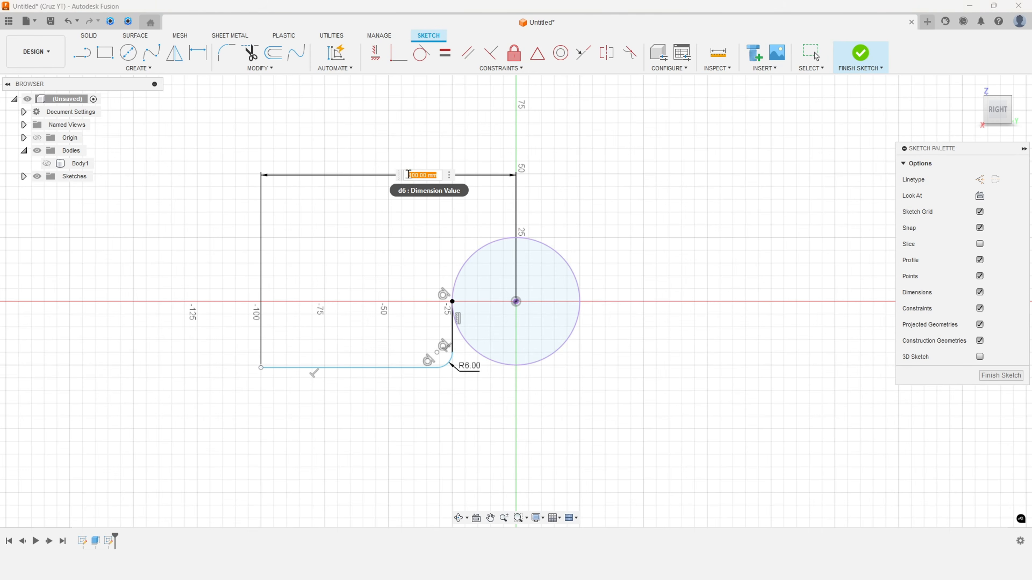
text(75)
key(Return)
scroll(441, 324, up, 1)
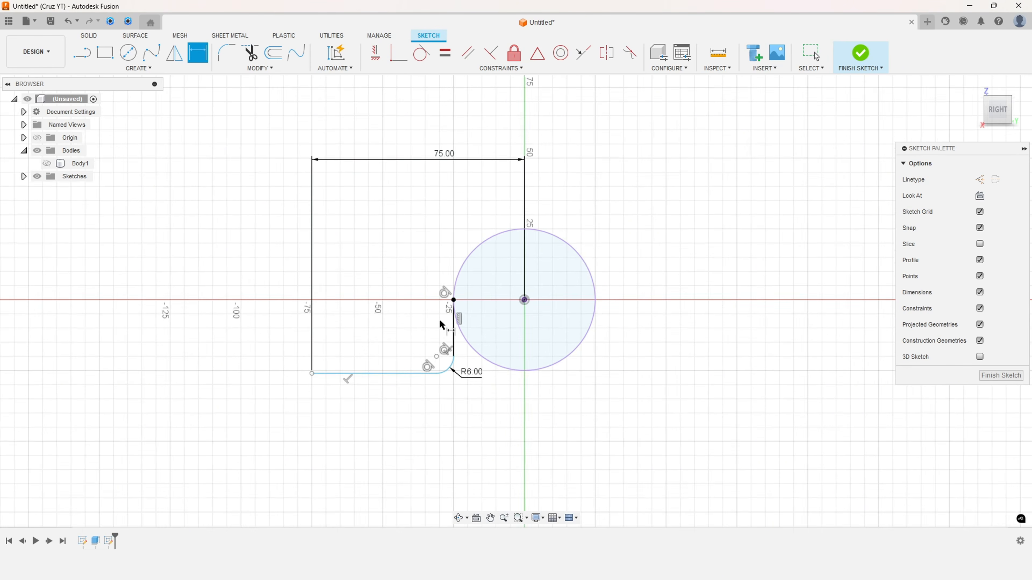
scroll(443, 325, up, 2)
scroll(447, 356, down, 3)
key(Escape)
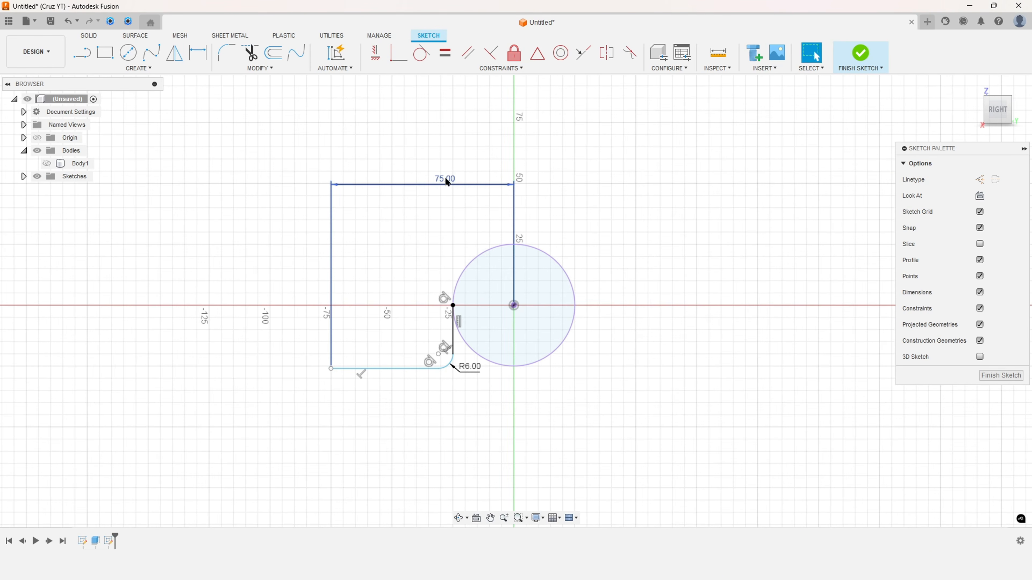
drag(447, 181, 430, 488)
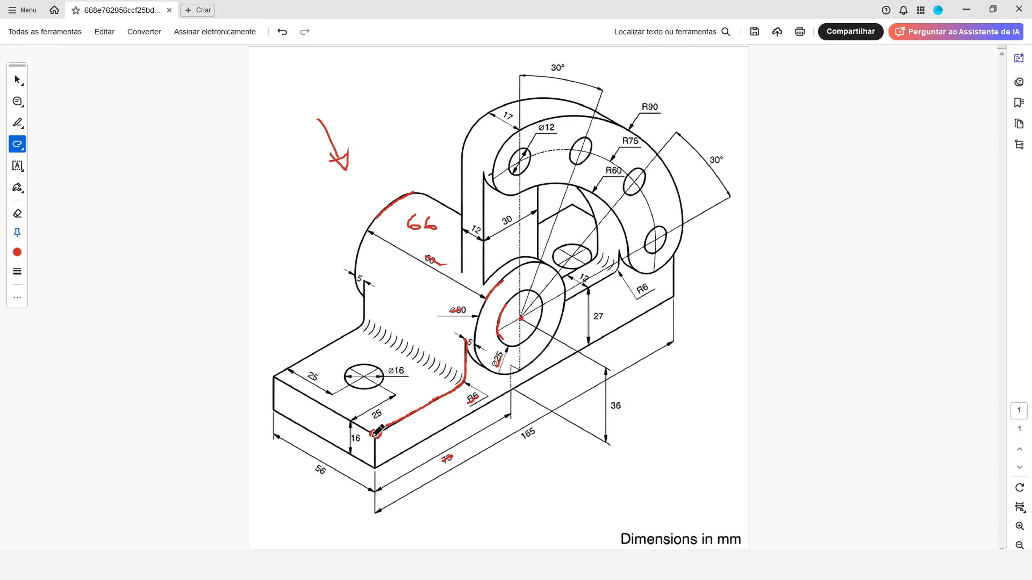
Switch to the PDF drawing and trace in red the base's 16 mm end edge and its long bottom edge, marking the 165 mm length
mouse_move(375, 436)
mouse_down()
mouse_move(372, 470)
mouse_move(672, 301)
mouse_up()
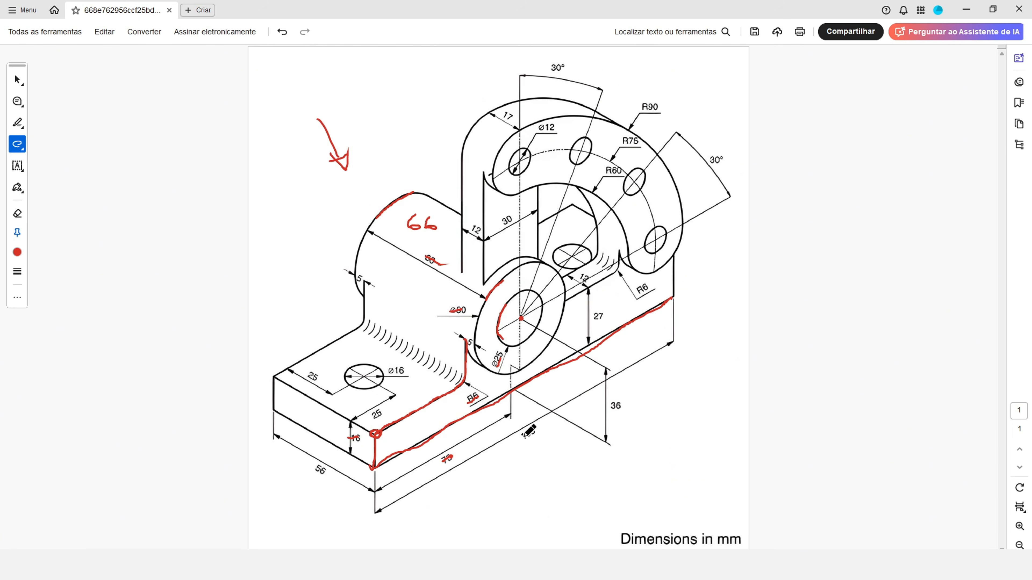
drag(536, 433, 538, 429)
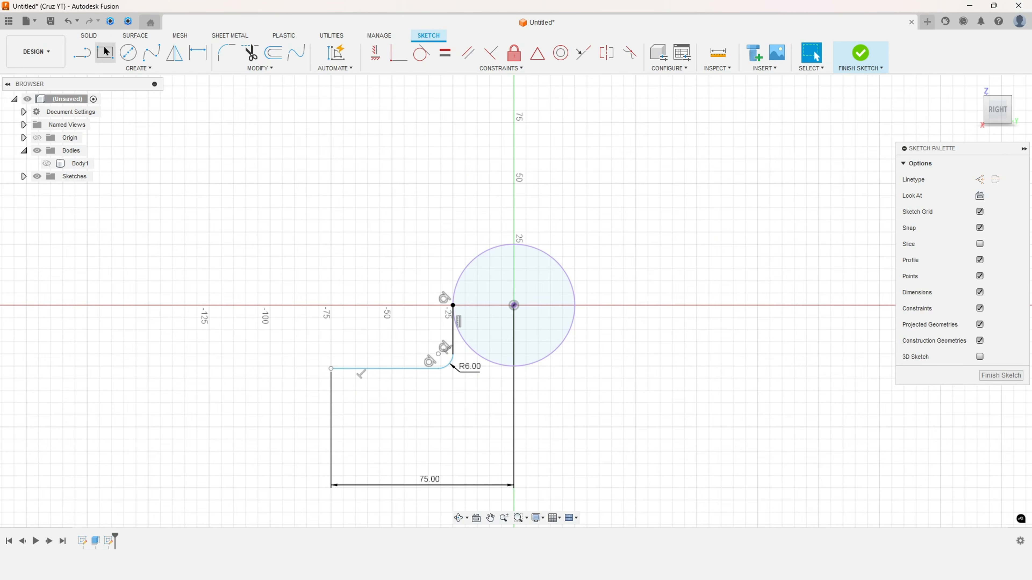
Sketch a 16 mm line straight down from the profile's left end and a 165 mm horizontal bottom line to the right
click(81, 52)
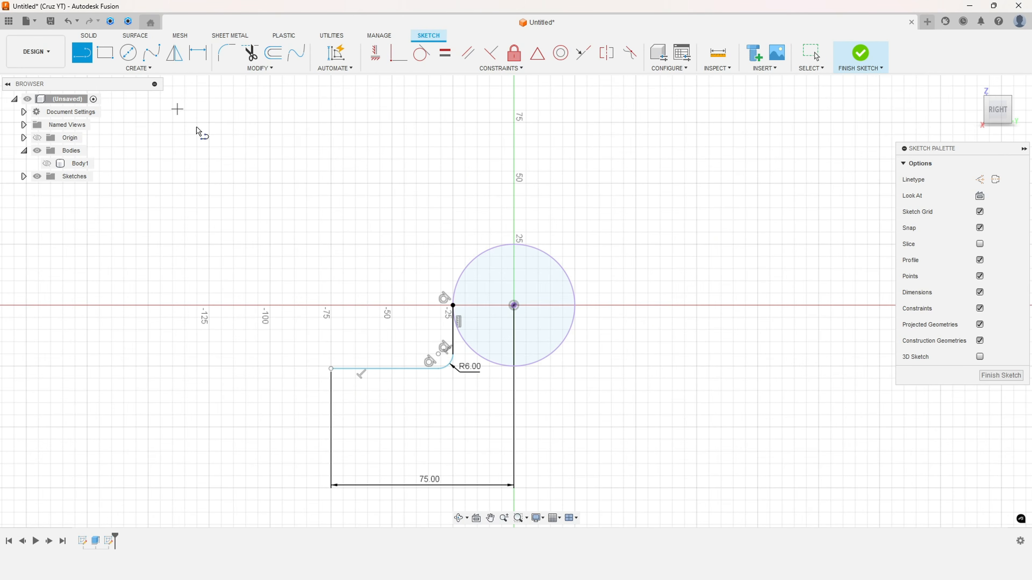
click(331, 370)
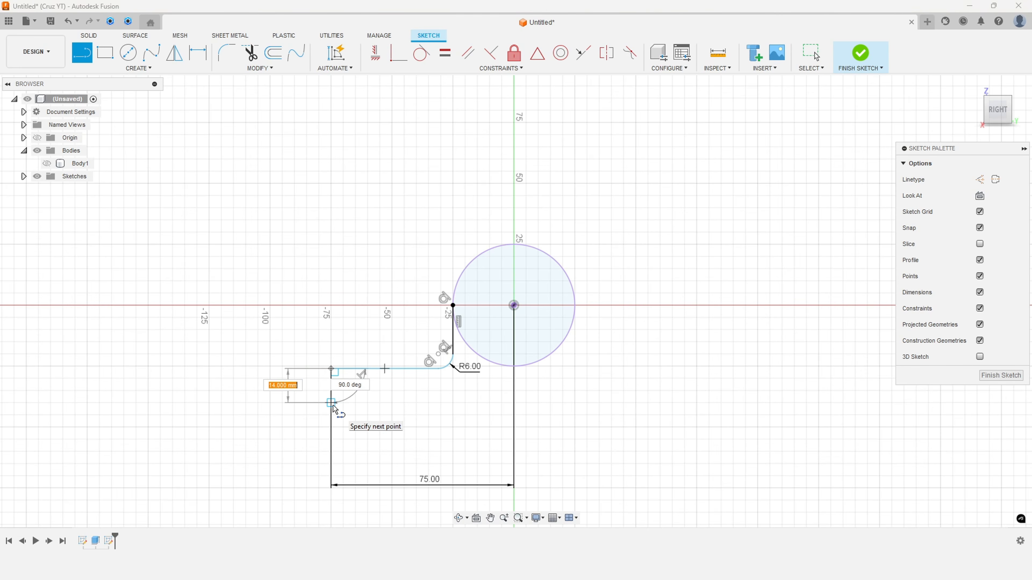
text(16)
key(Return)
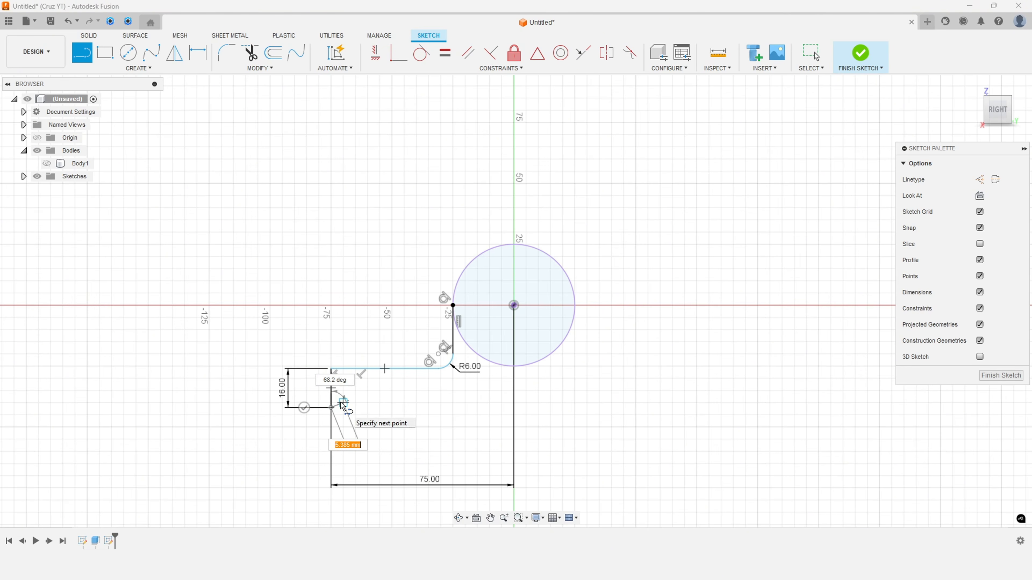
text(165)
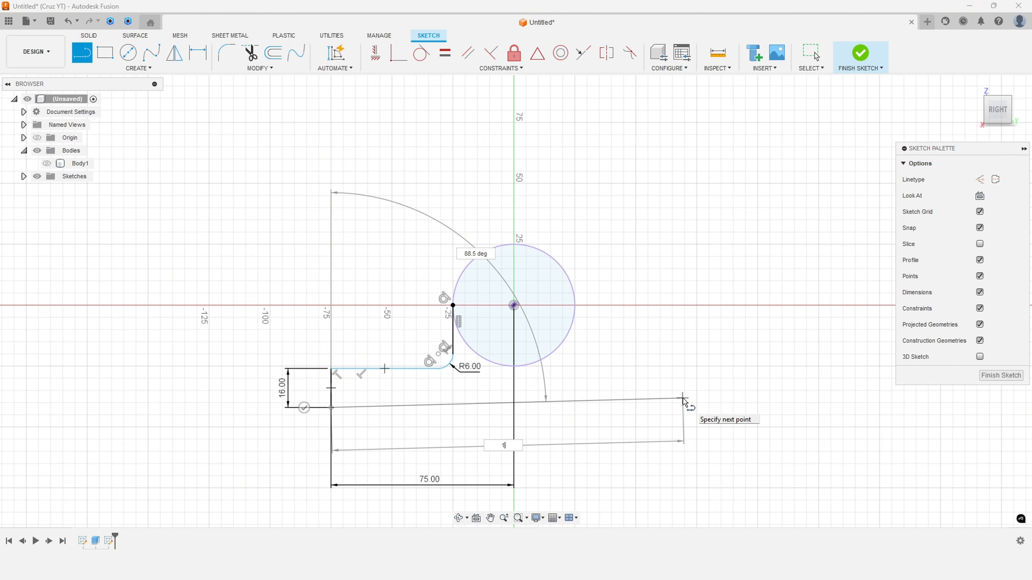
click(734, 409)
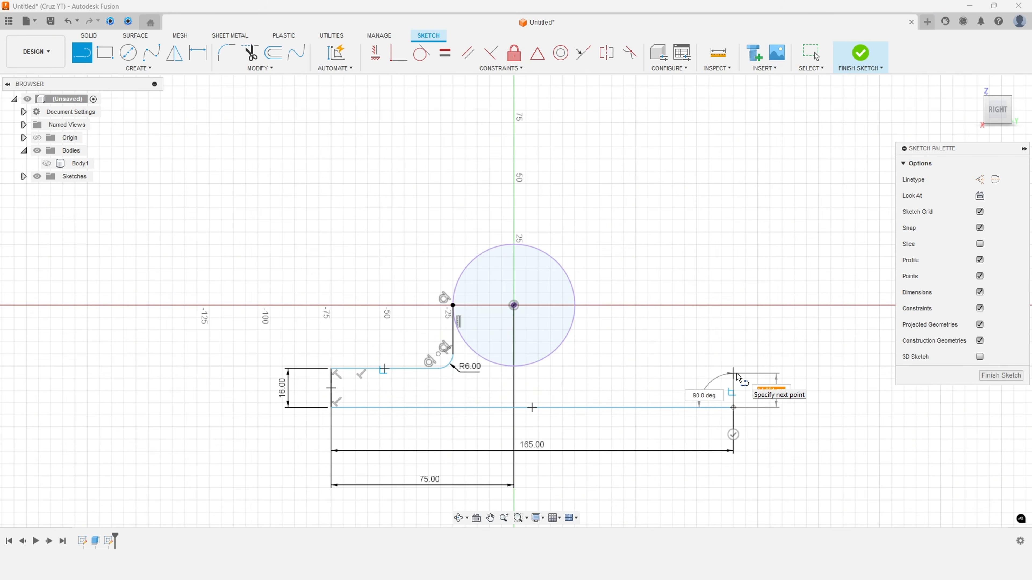
Close the profile with a 16 mm end line, top line, tangent arc and line up to the circle's right quadrant; constrain the end vertical
click(745, 370)
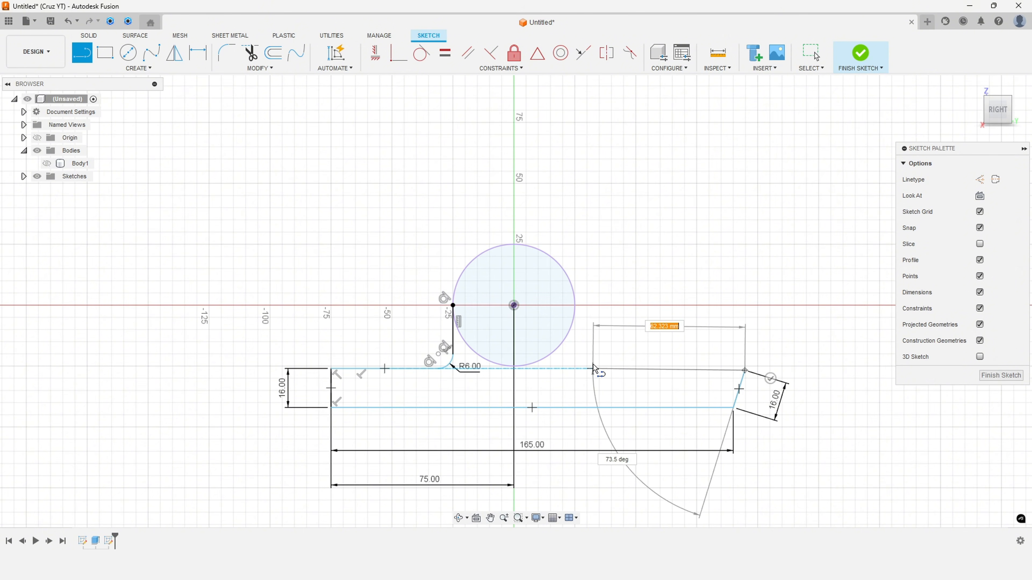
click(593, 368)
click(574, 354)
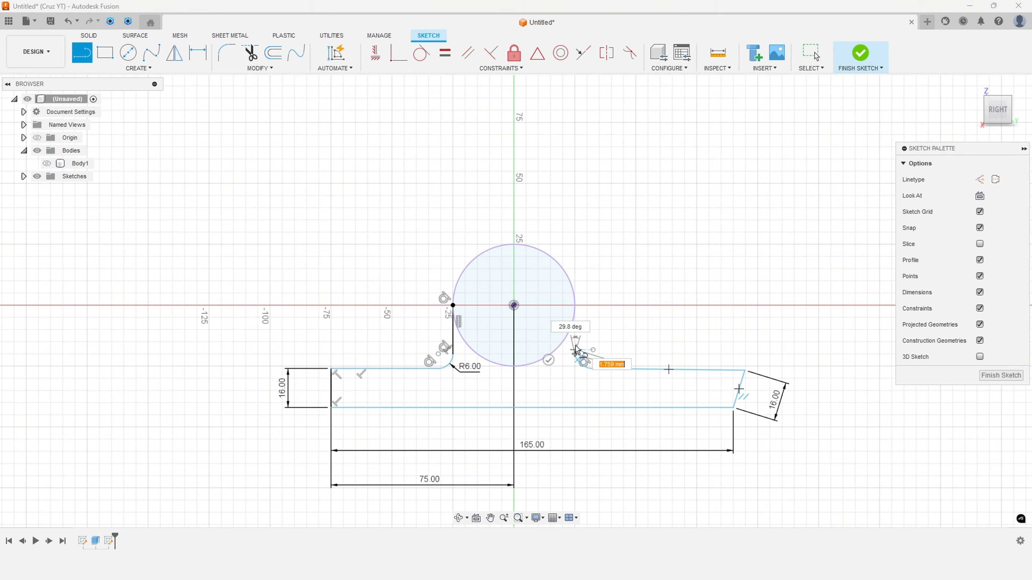
click(574, 306)
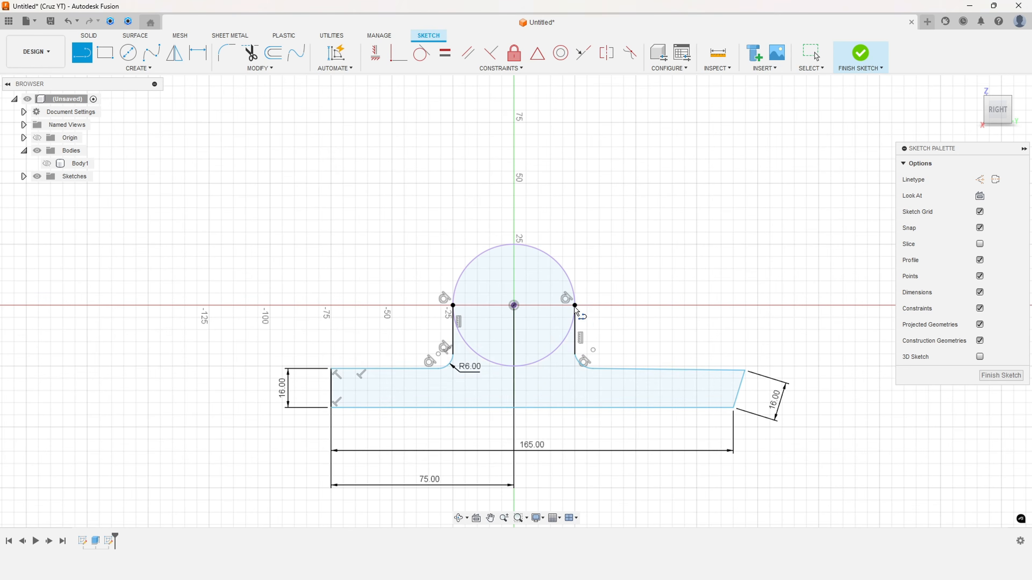
key(Escape)
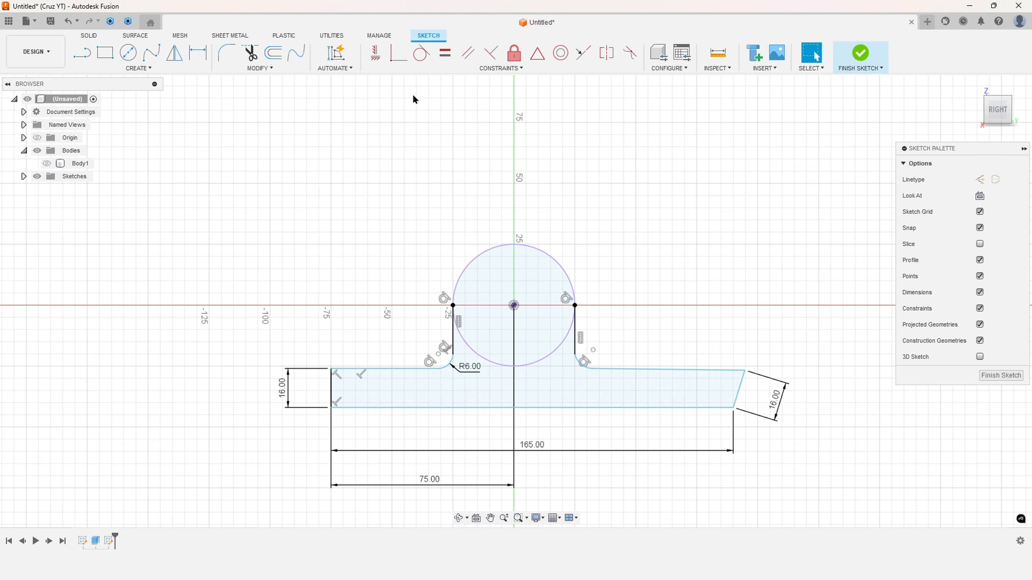
click(375, 52)
click(741, 390)
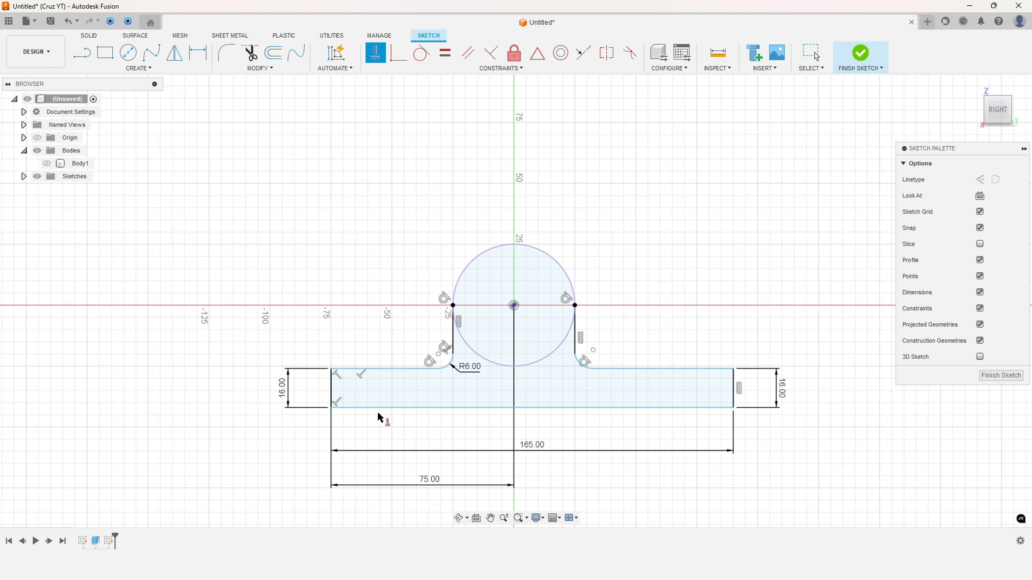
Check the PDF drawing and dimension the vertical distance from the base's bottom line to the circle centre as 36 mm
key(alt+Tab)
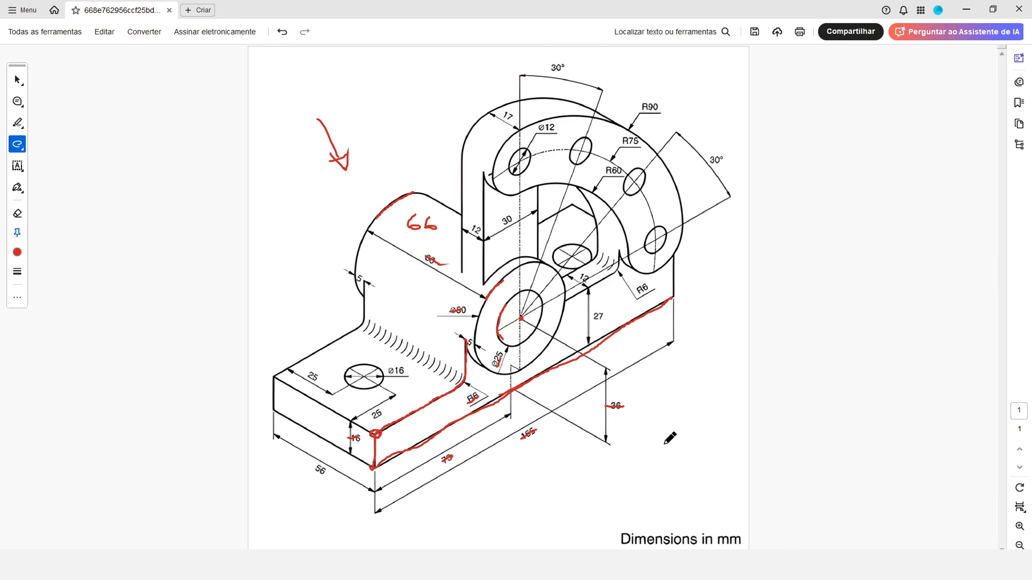
key(alt+Tab)
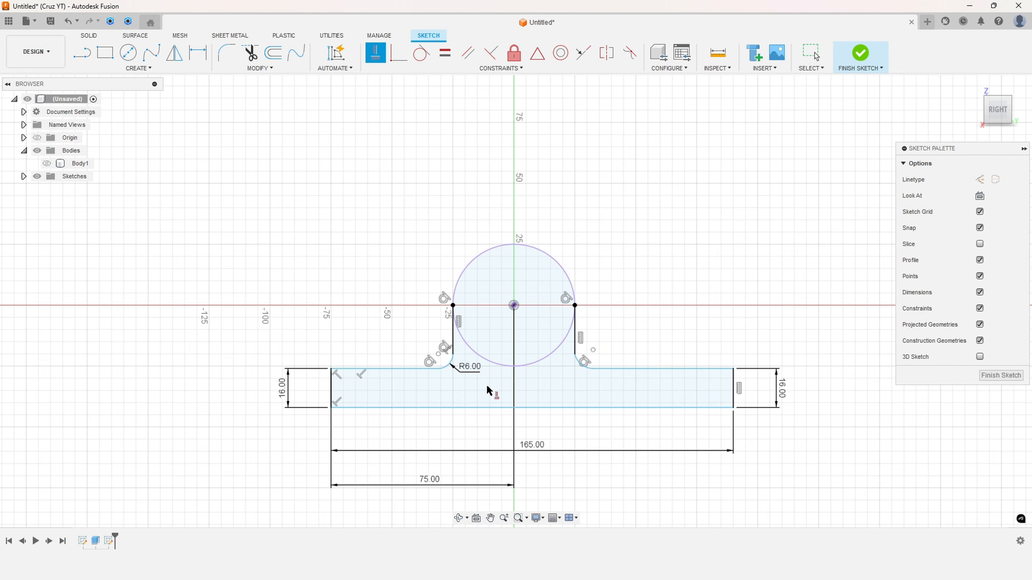
click(198, 53)
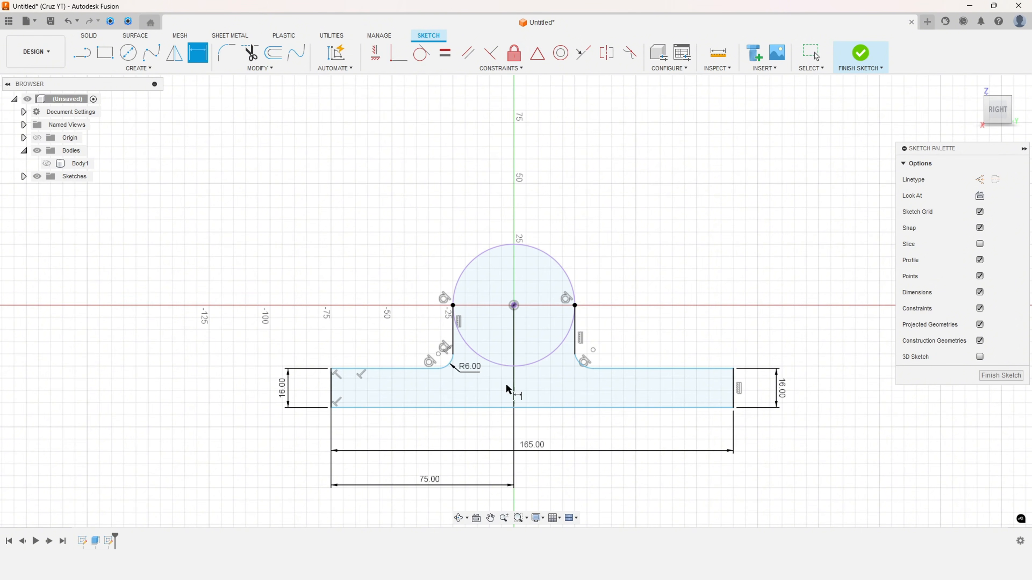
click(515, 408)
click(514, 306)
click(248, 358)
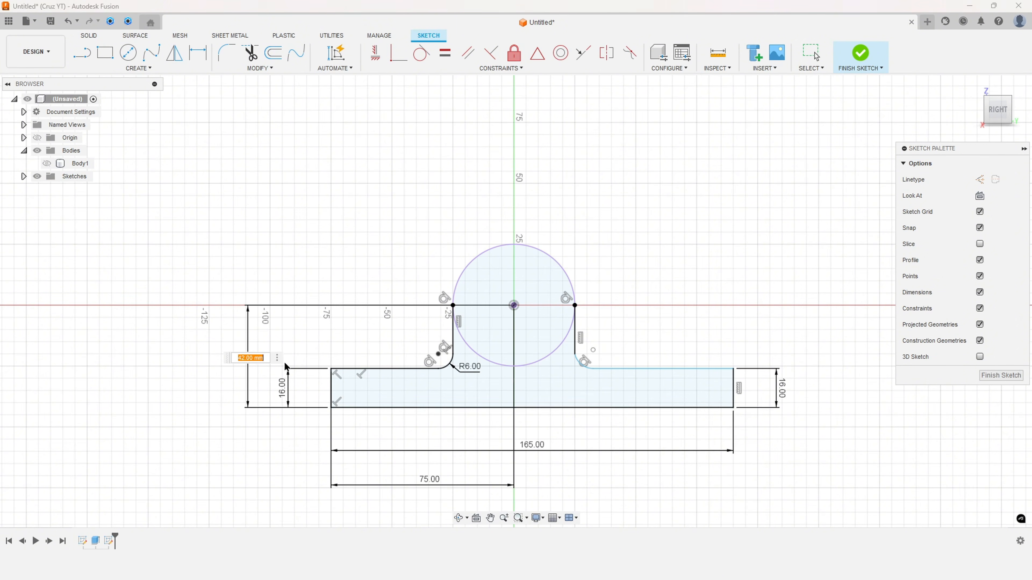
text(36)
key(Return)
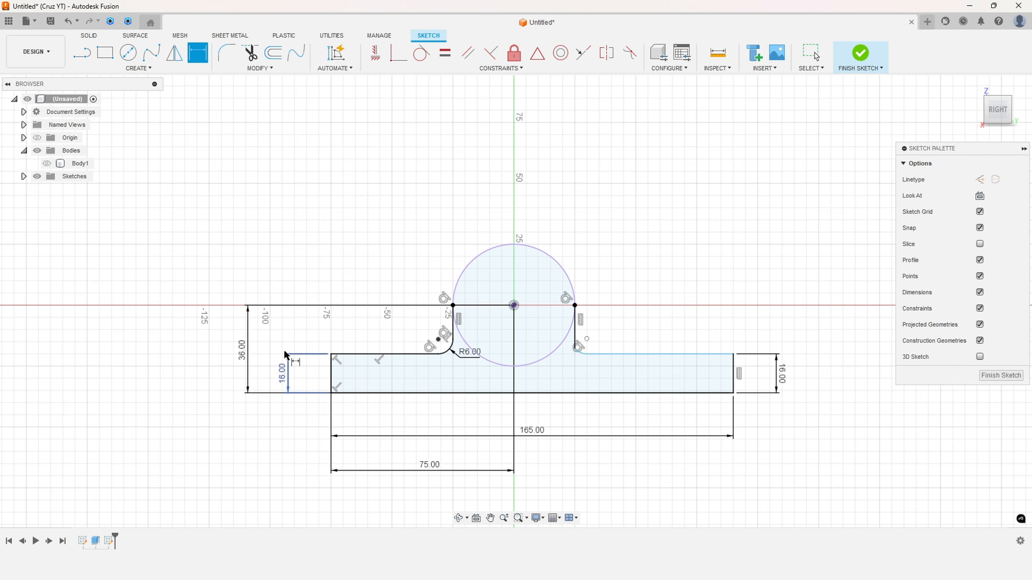
Apply an Equal constraint between the right corner arc and the left 6 mm radius arc
scroll(578, 354, up, 4)
key(Escape)
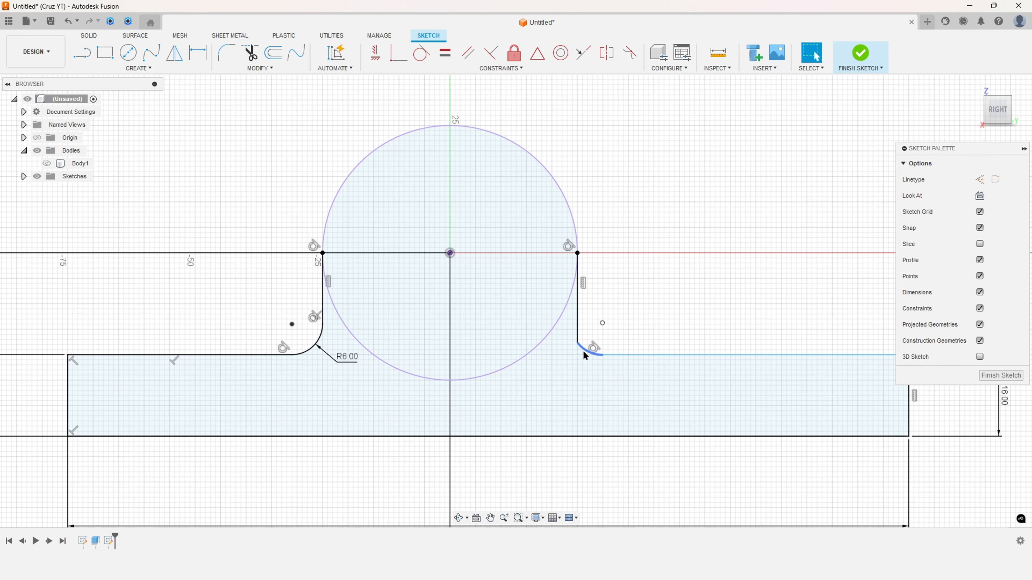
click(589, 352)
ctrl+click(310, 348)
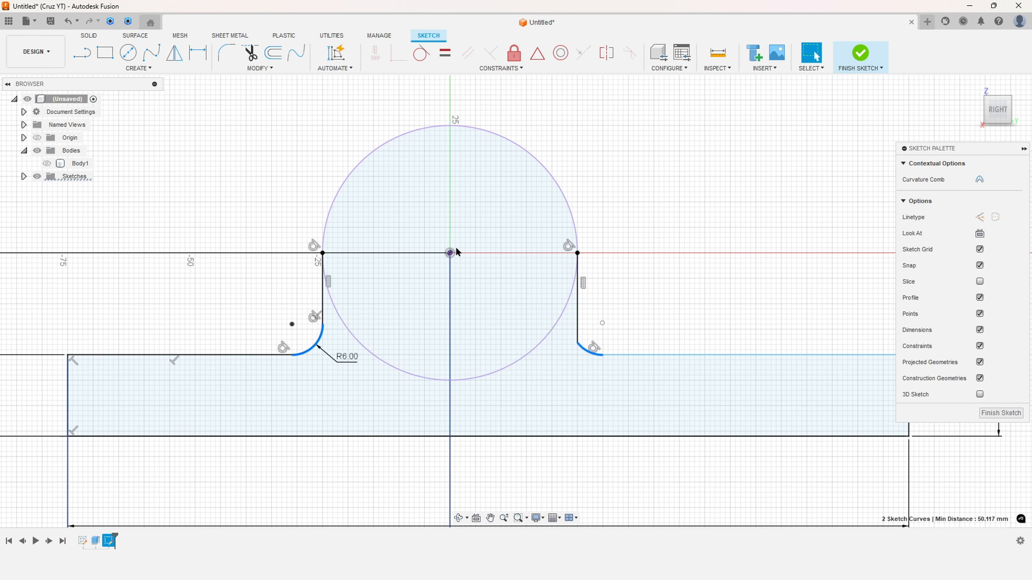
click(444, 55)
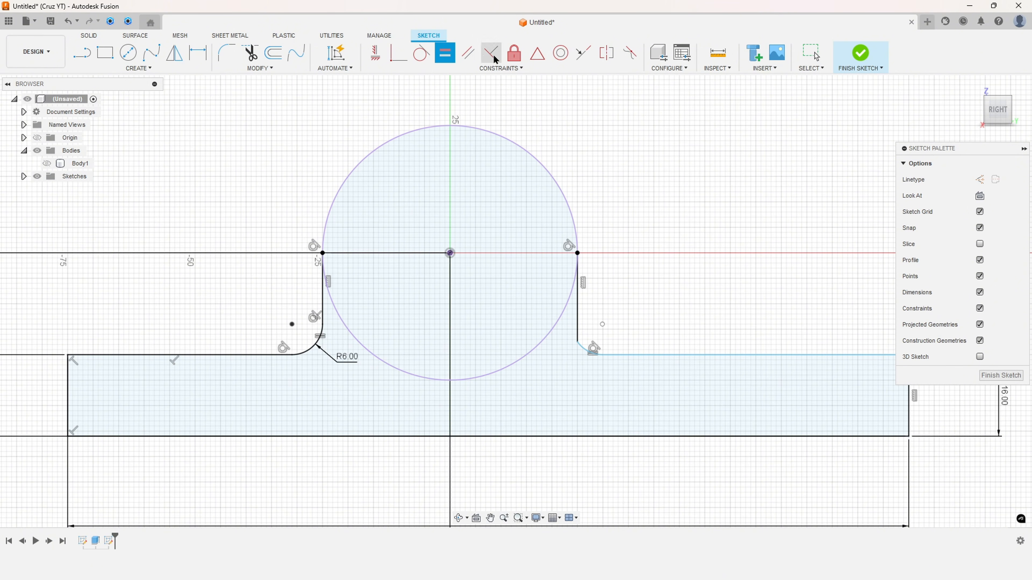
Apply a Tangent constraint between the right corner arc and the vertical line above it
click(421, 53)
click(584, 349)
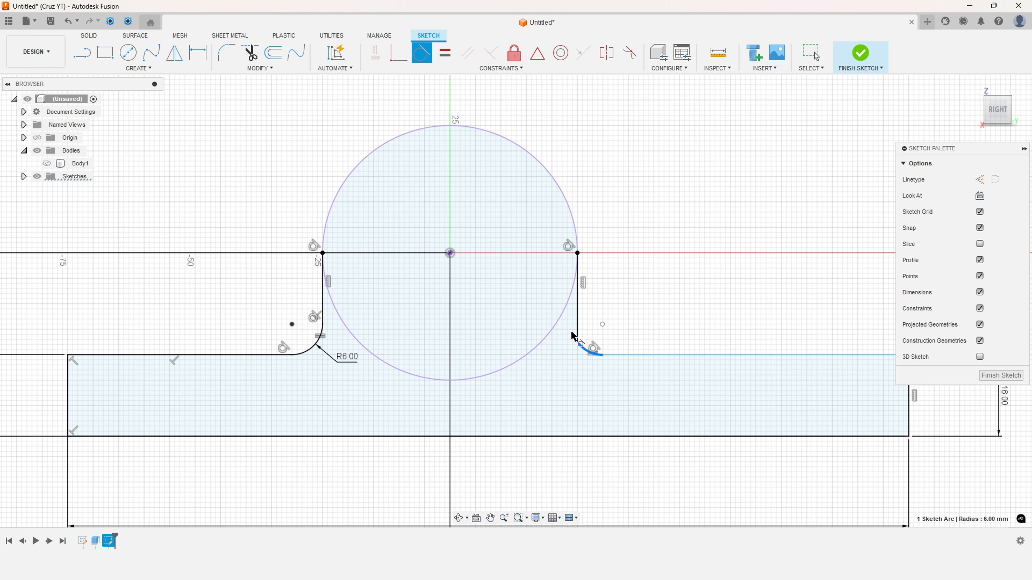
click(578, 331)
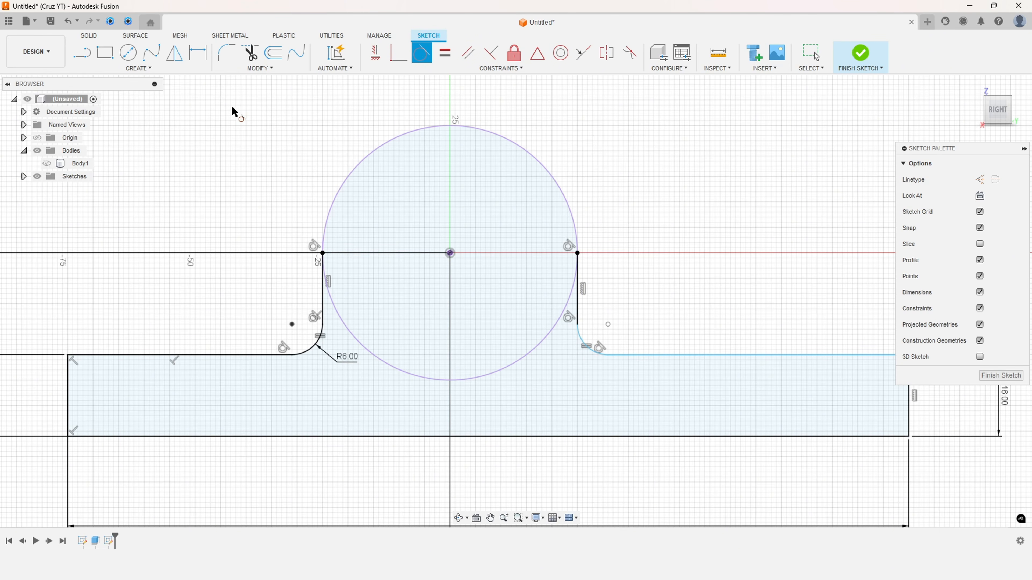
Add a driven radius dimension to the right corner arc
click(198, 53)
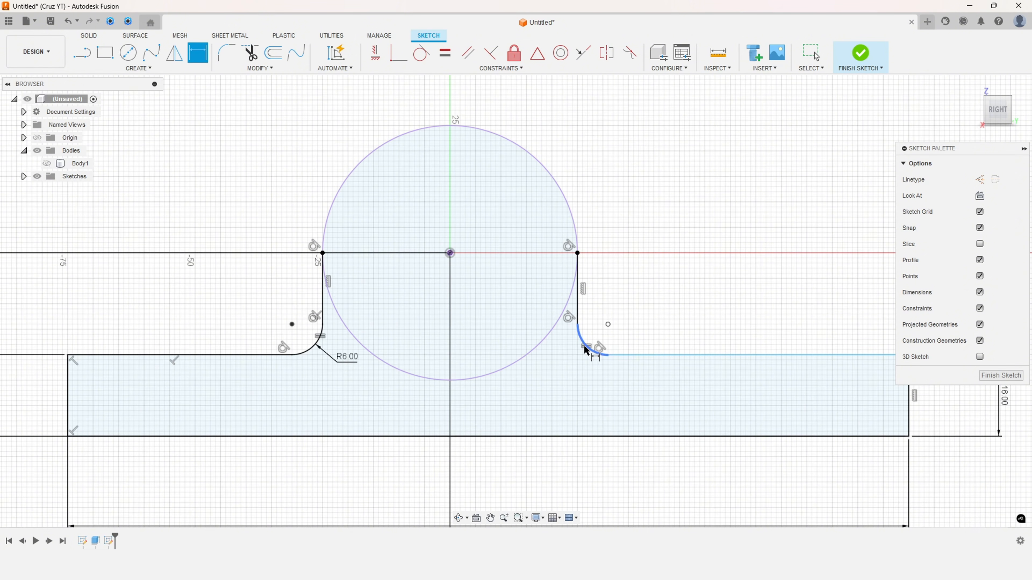
click(592, 349)
click(563, 373)
click(566, 312)
Shift the upper endpoint of the right corner arc slightly and constrain the base's right top line to be horizontal
scroll(587, 330, down, 3)
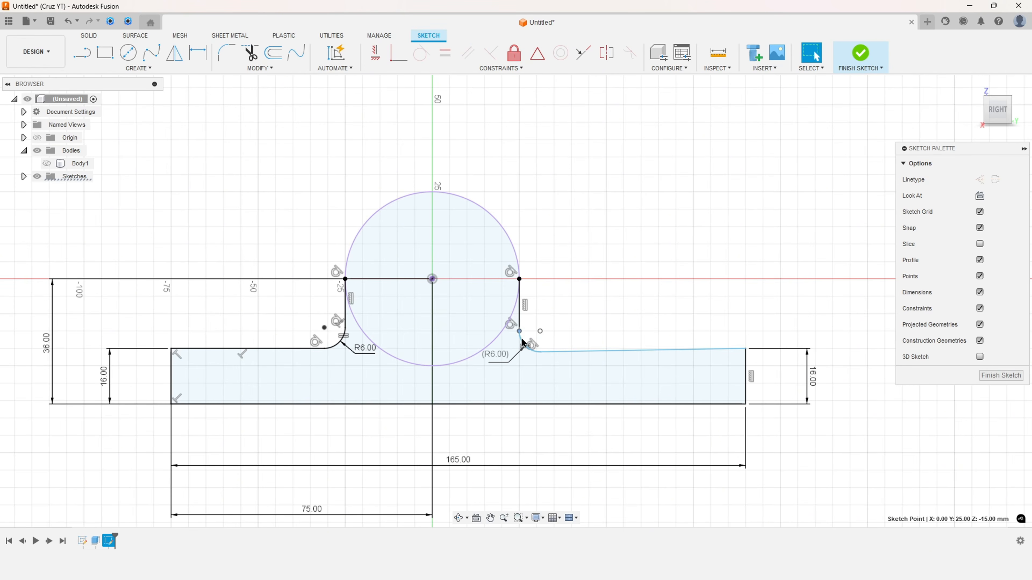
drag(518, 330, 519, 328)
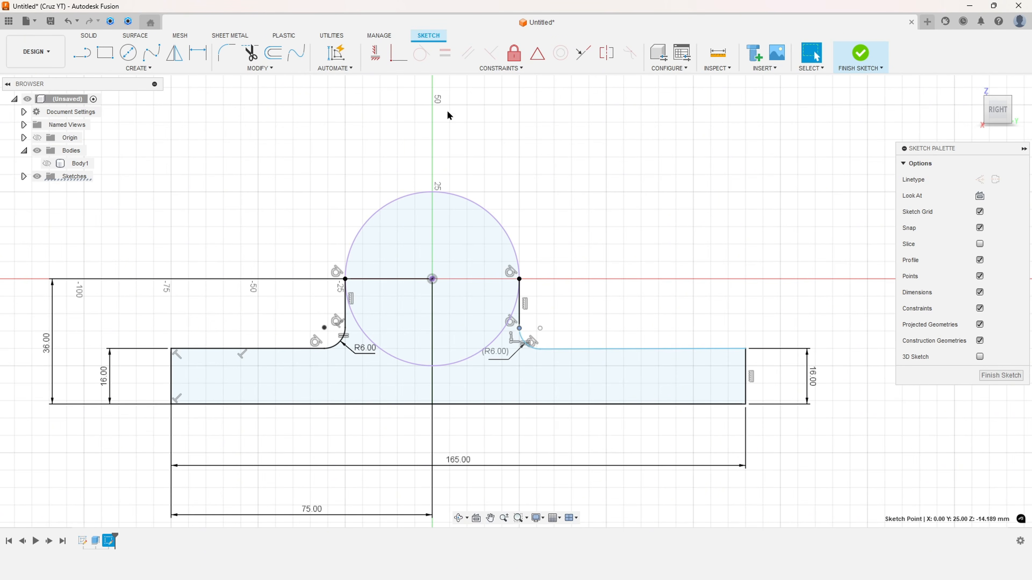
click(375, 53)
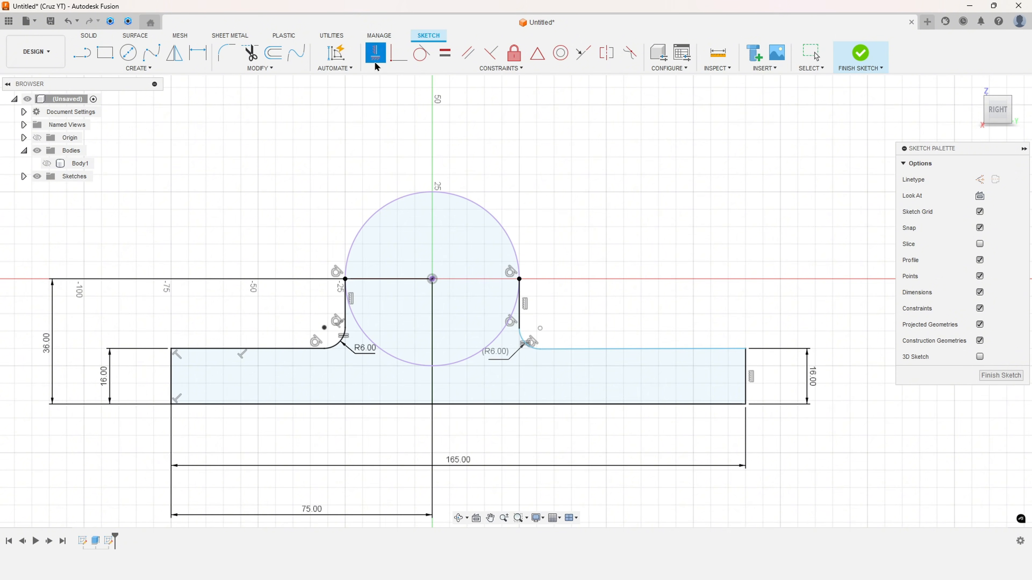
click(597, 356)
key(Escape)
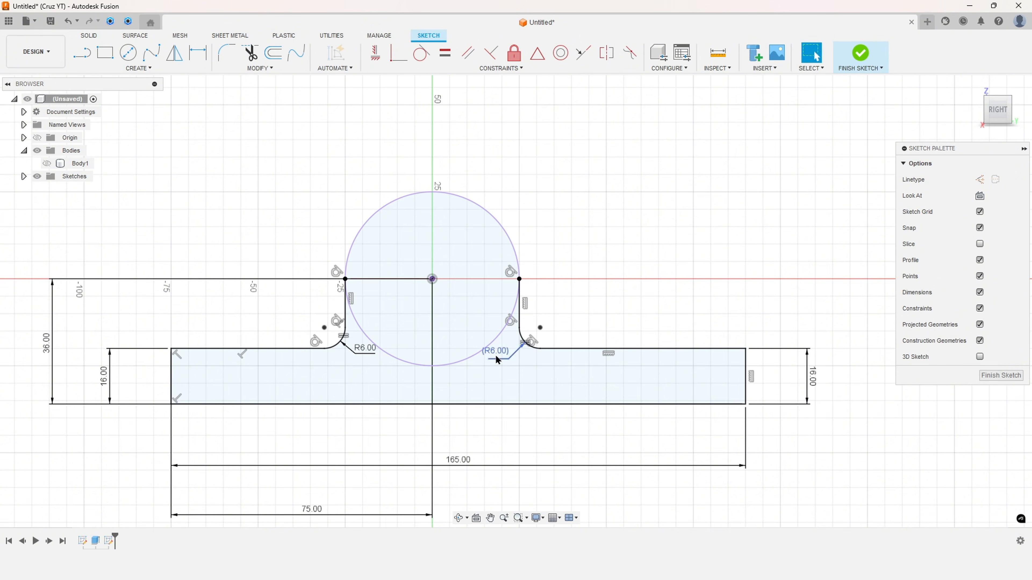
Finish the base profile sketch, show Body1 again and switch to the PDF drawing
scroll(610, 374, down, 2)
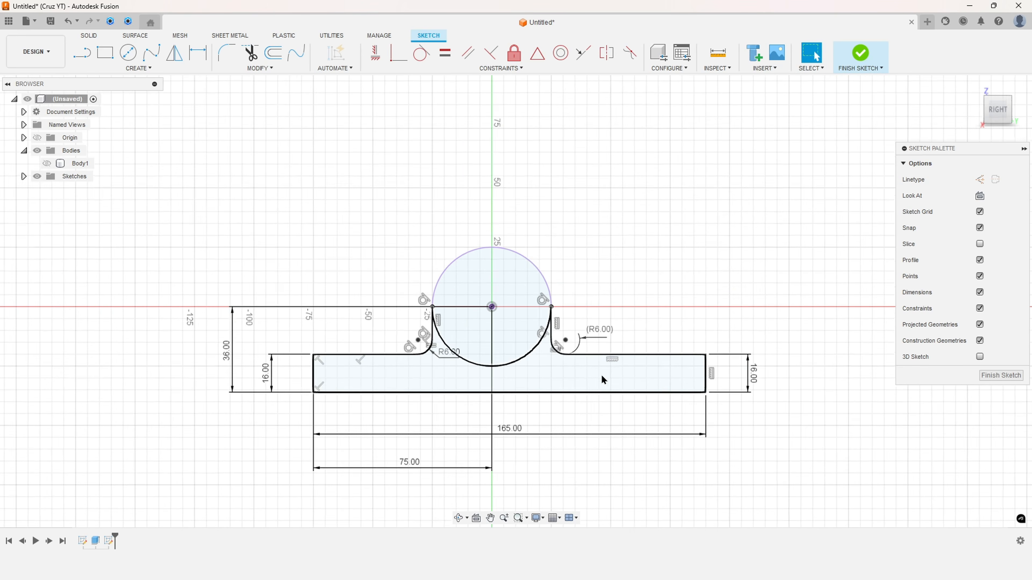
scroll(602, 375, down, 1)
click(860, 53)
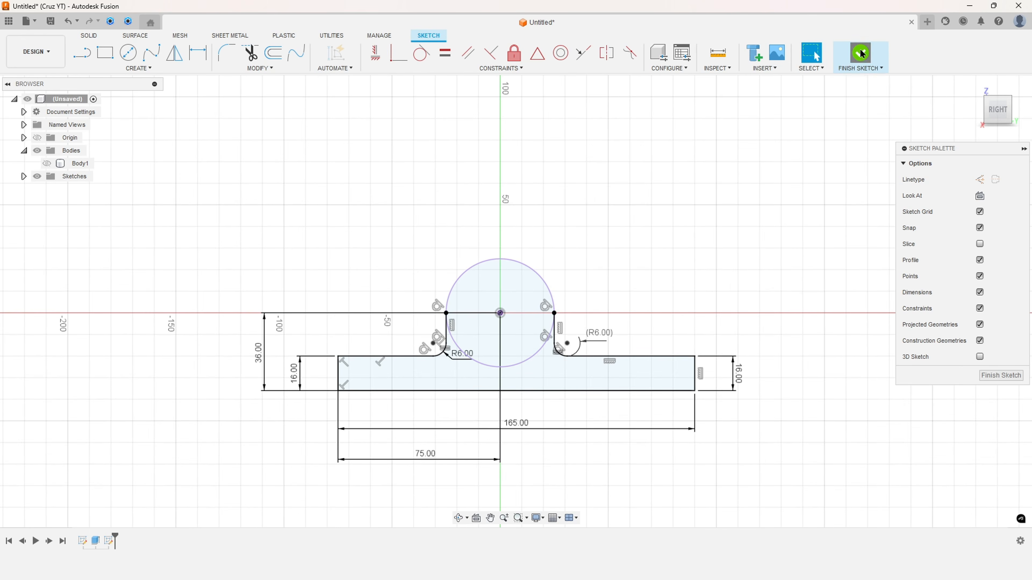
click(973, 85)
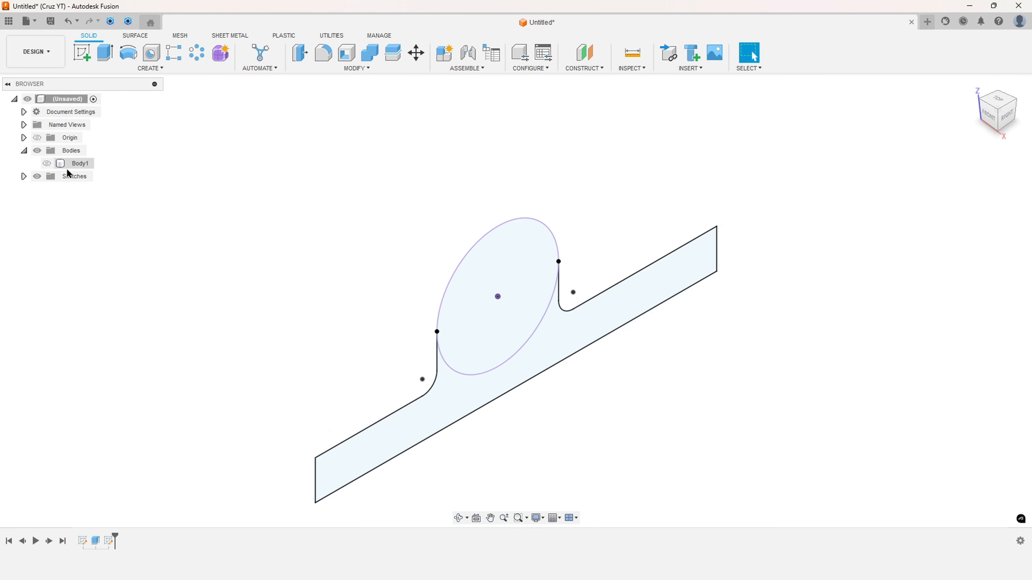
click(46, 164)
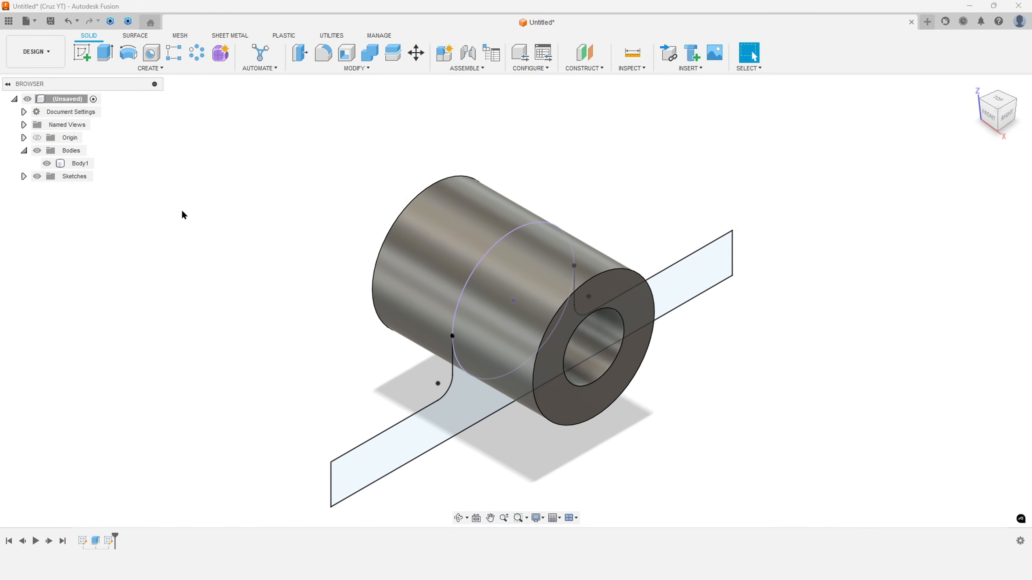
click(613, 549)
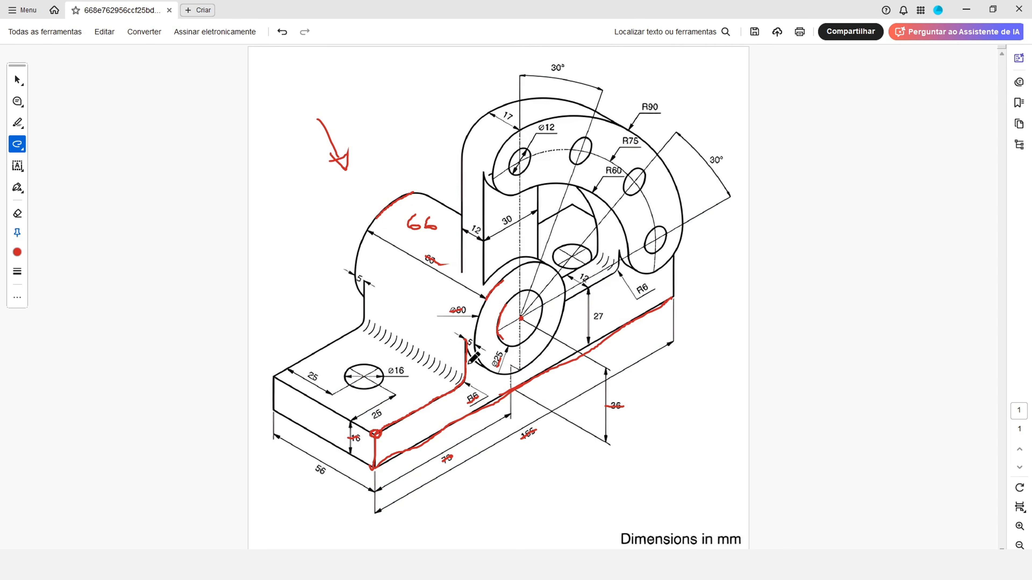
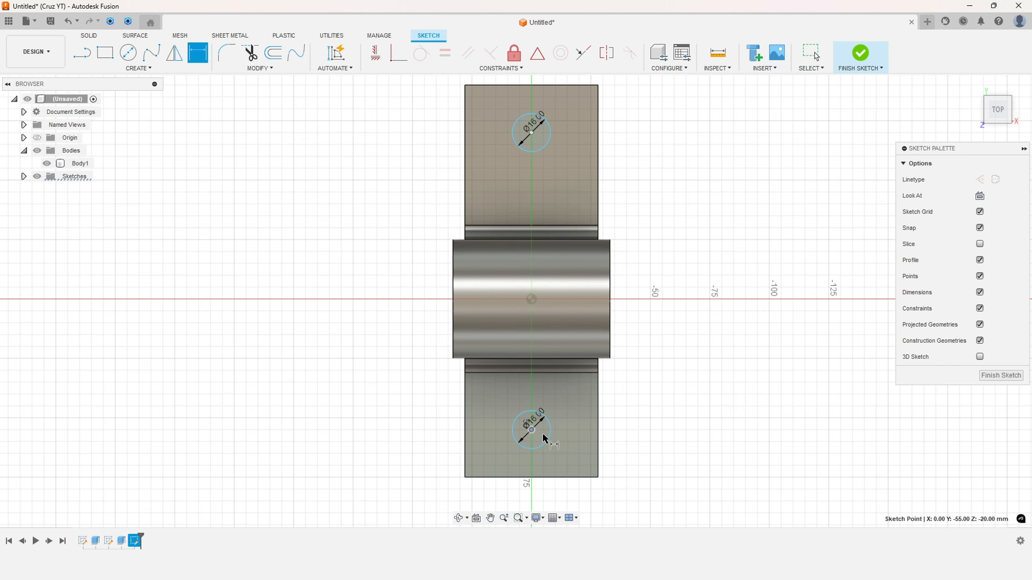
Dimension the lower 16 mm circle's centre 25 mm from the base's left edge, placing the dimension below the base
click(465, 437)
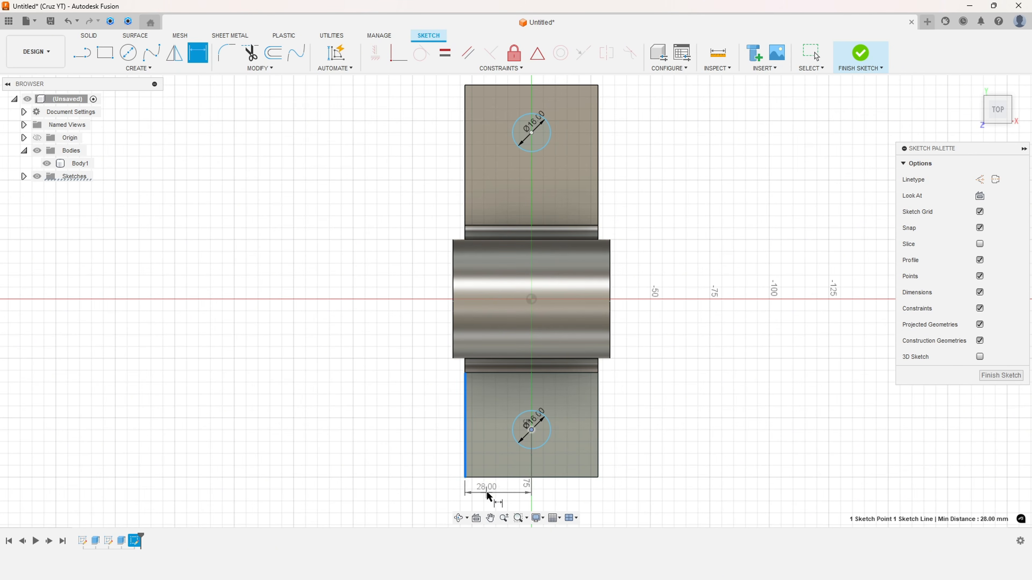
click(489, 491)
text(25)
key(Return)
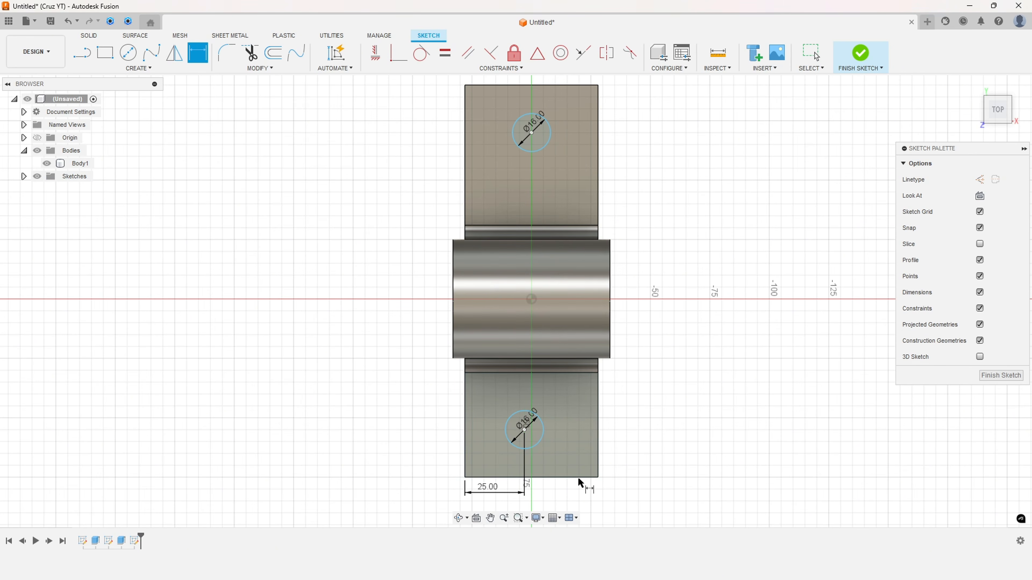
Dimension the lower 16 mm circle's centre 26 mm from the base's lower edge and move its diameter dimension outside the base
click(524, 430)
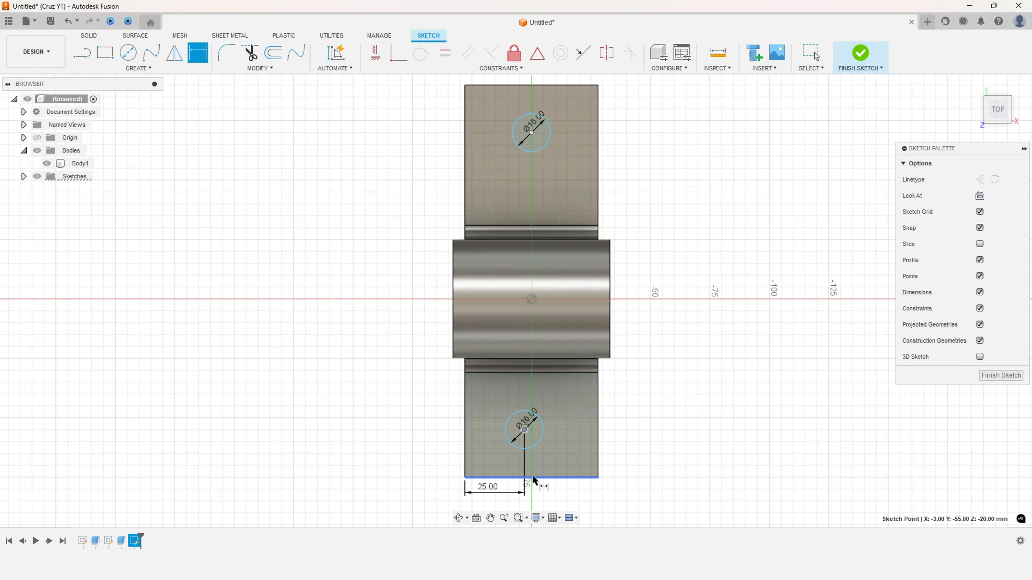
click(535, 478)
click(439, 451)
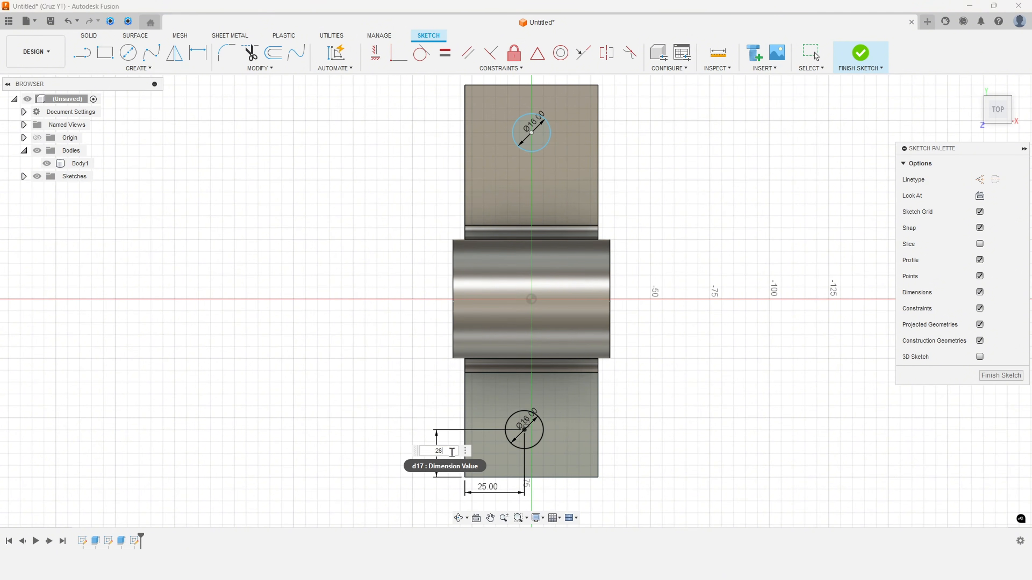
text(26)
key(Return)
click(537, 403)
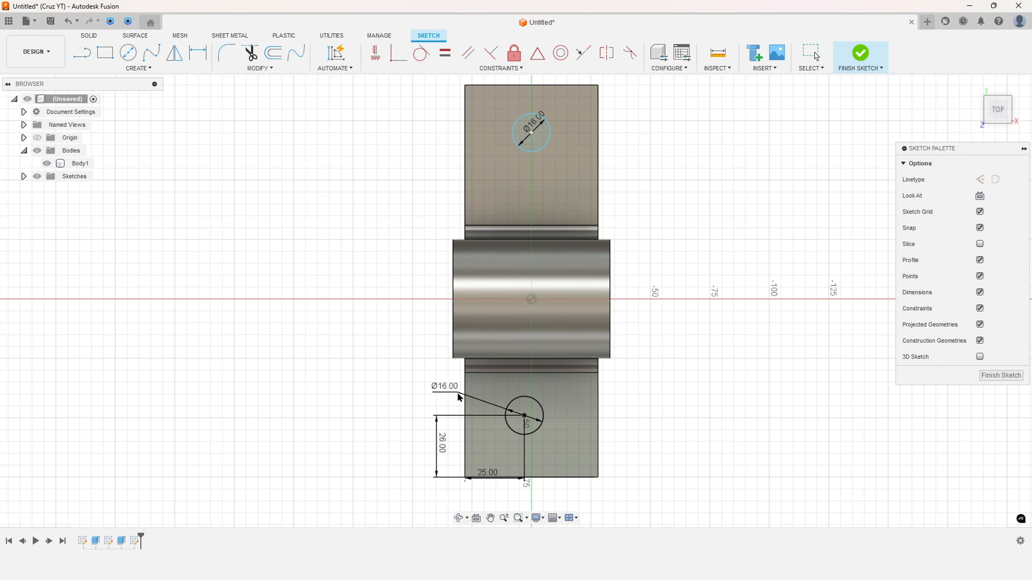
click(458, 393)
key(Escape)
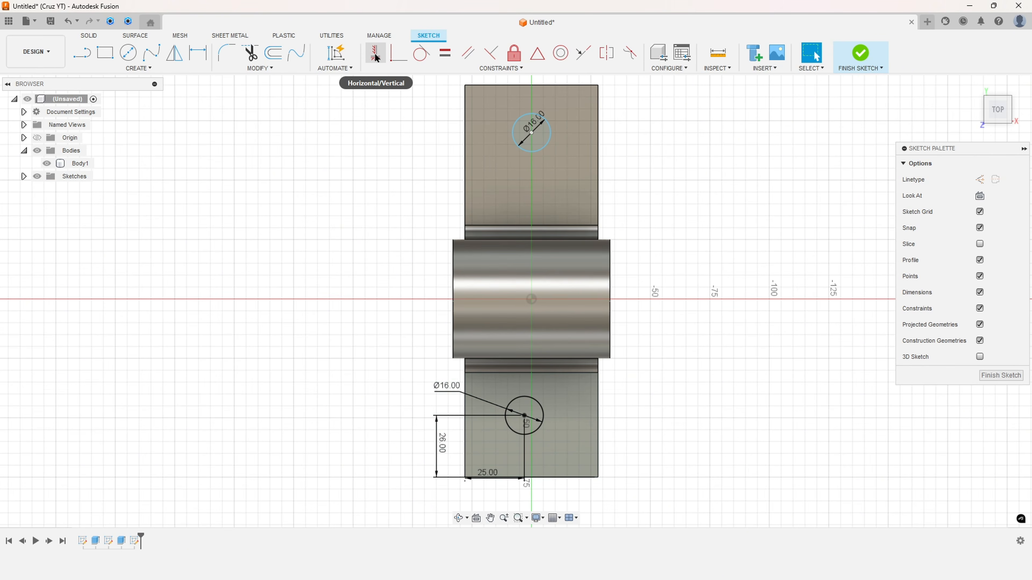
Align the upper 16 mm circle's centre vertically with the lower circle's centre using a Horizontal/Vertical constraint
click(375, 54)
click(531, 132)
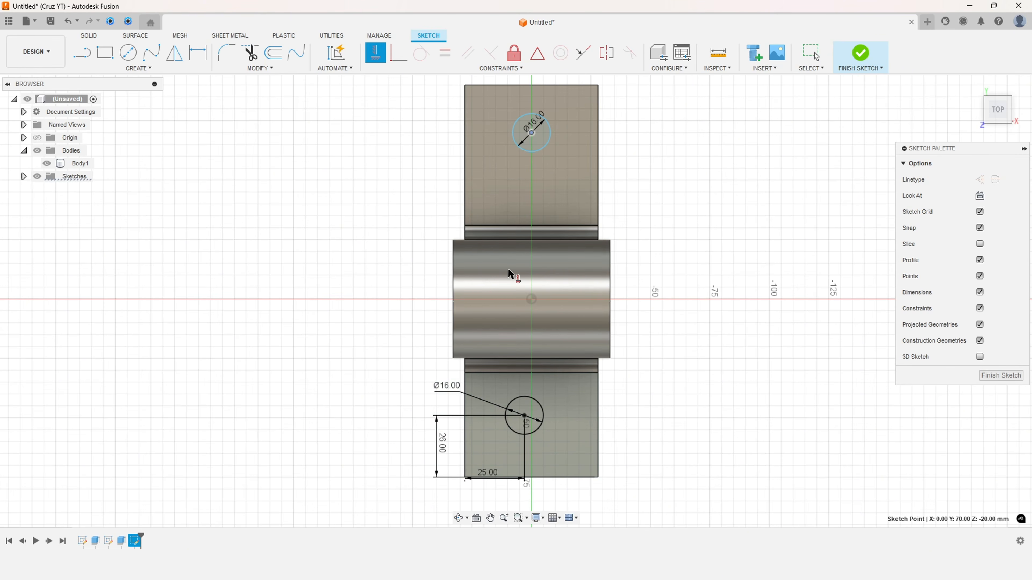
click(524, 415)
Dimension the upper circle's centre 26 mm from the base's upper edge and move its diameter dimension beside the circle
click(197, 53)
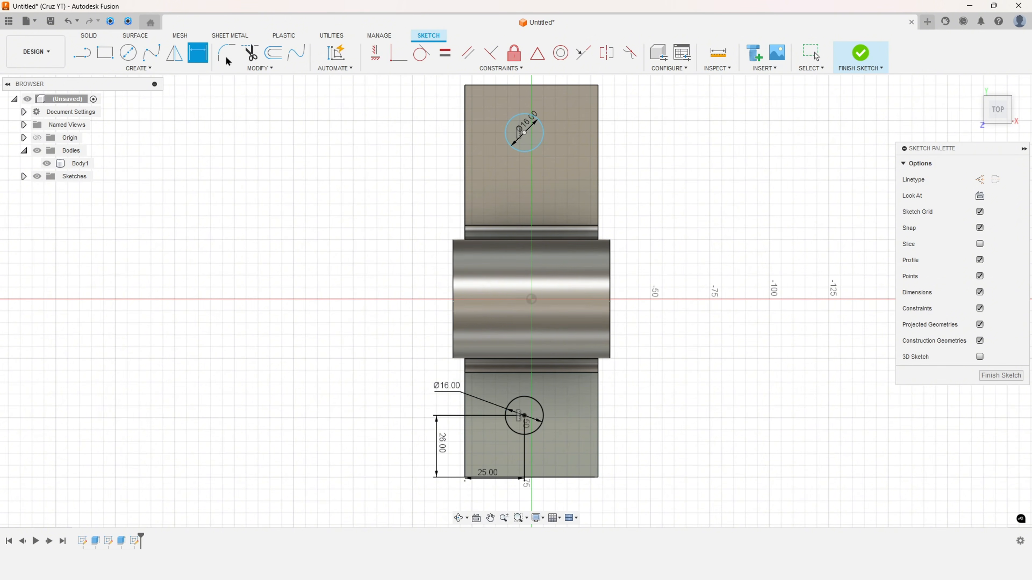
click(524, 133)
click(528, 86)
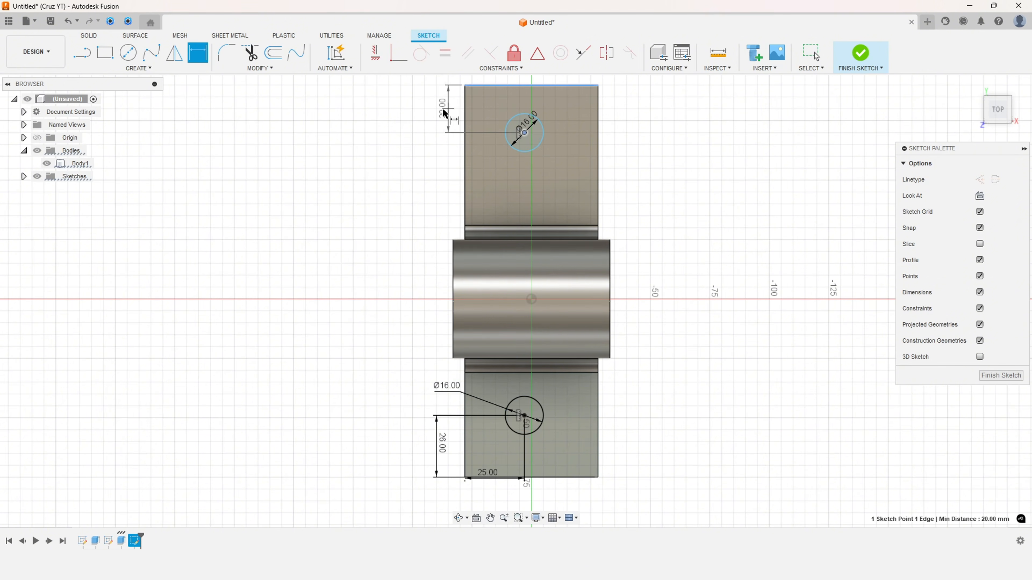
click(432, 112)
key(Return)
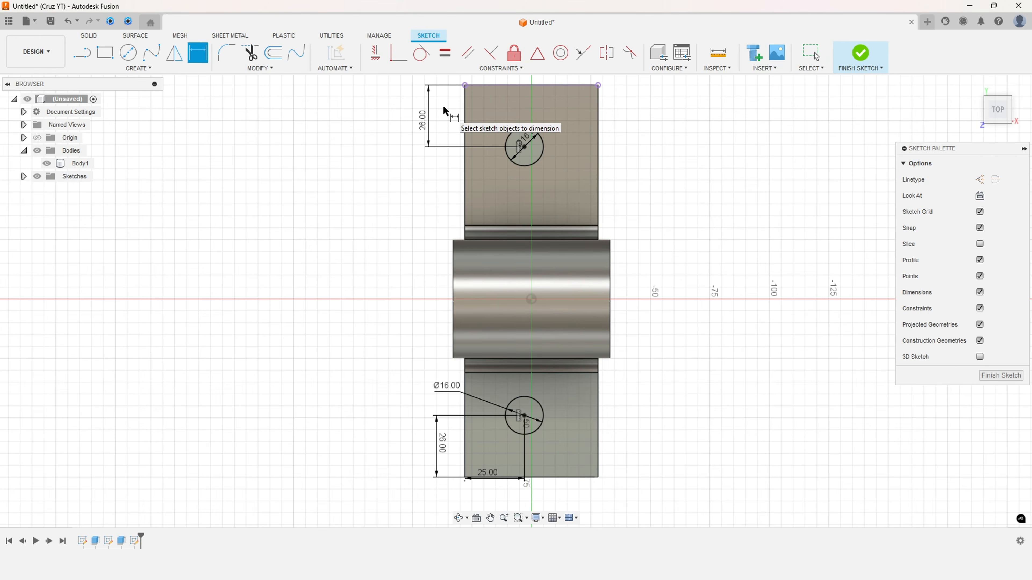
key(Escape)
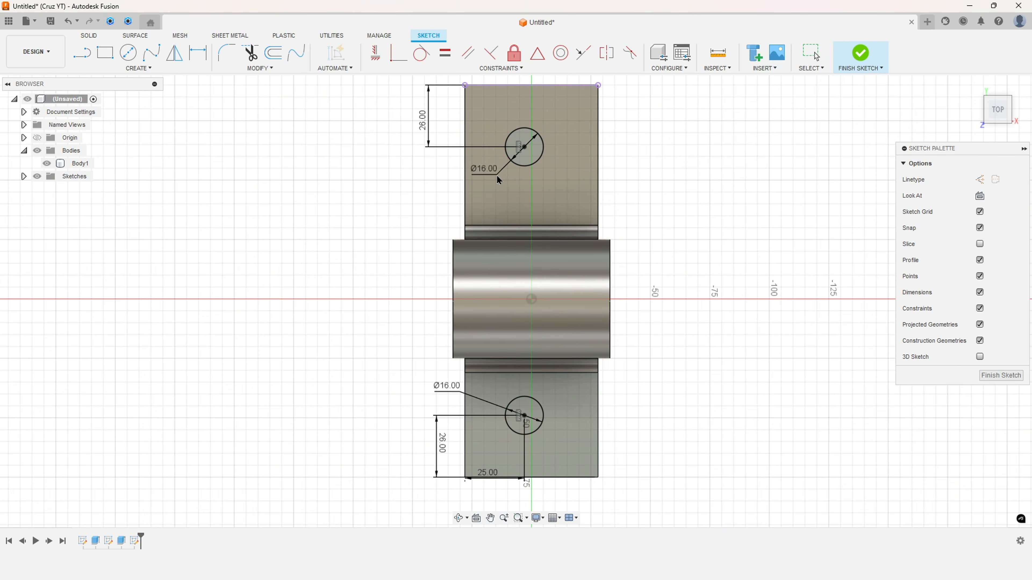
Finish the sketch and extrude both 16 mm circles downward as a cut through the base with extent type All
click(864, 55)
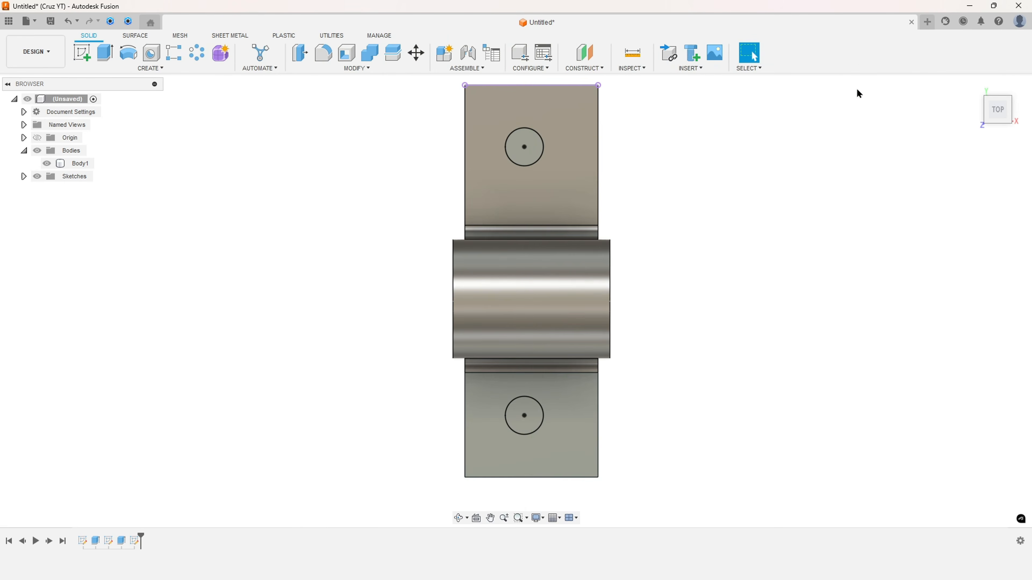
click(972, 92)
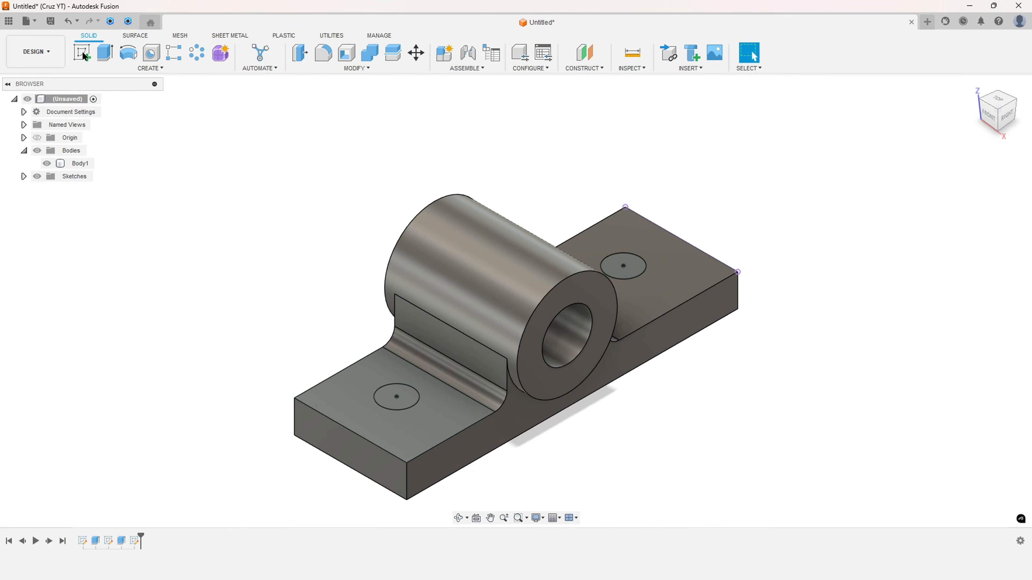
click(104, 53)
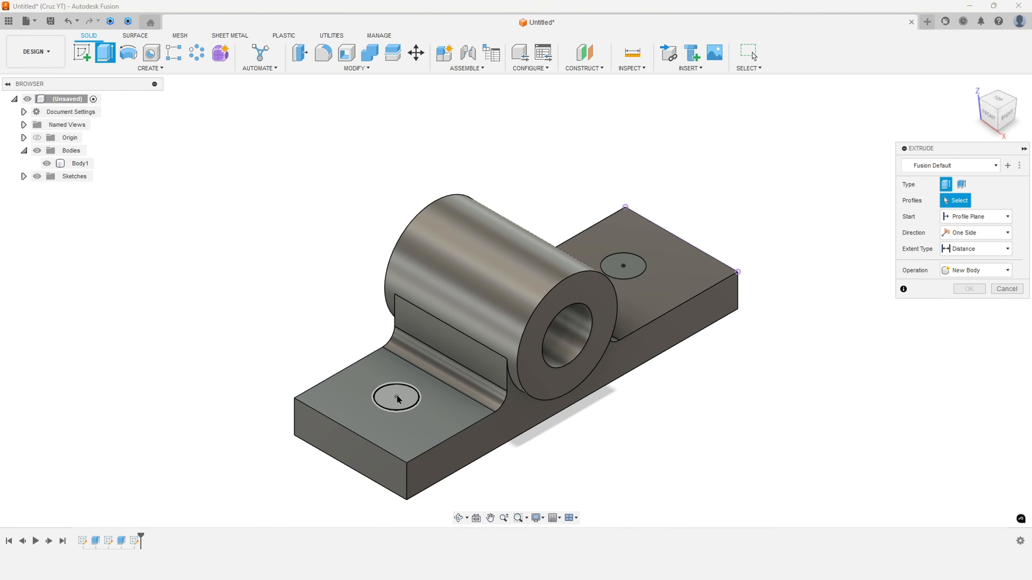
click(390, 389)
click(625, 275)
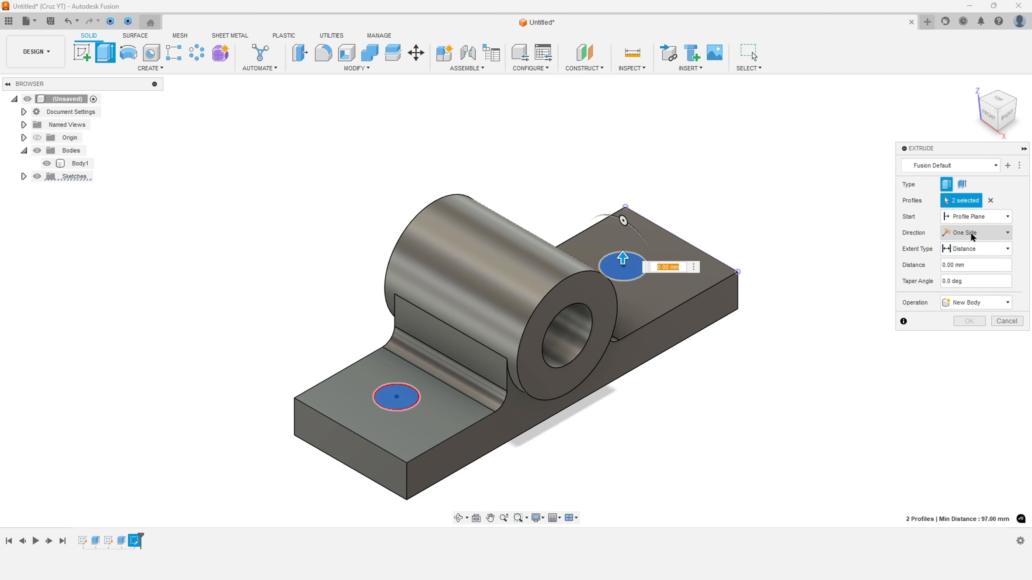
click(968, 252)
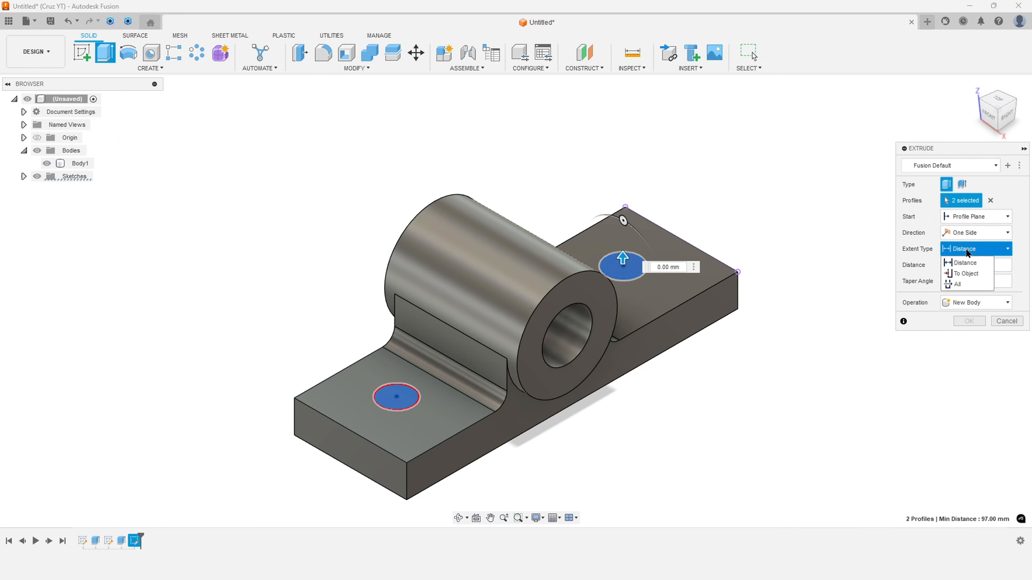
click(965, 285)
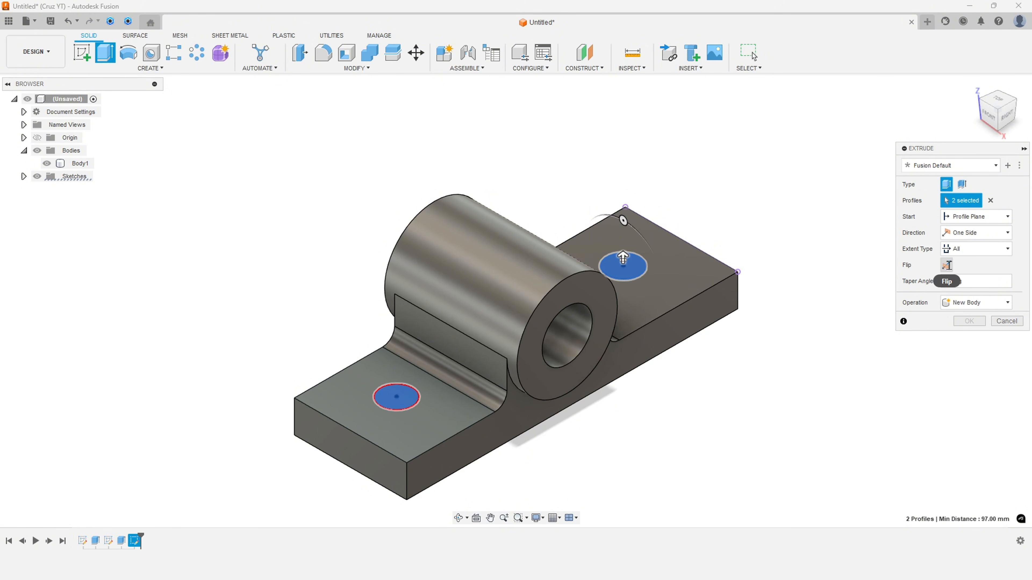
click(945, 265)
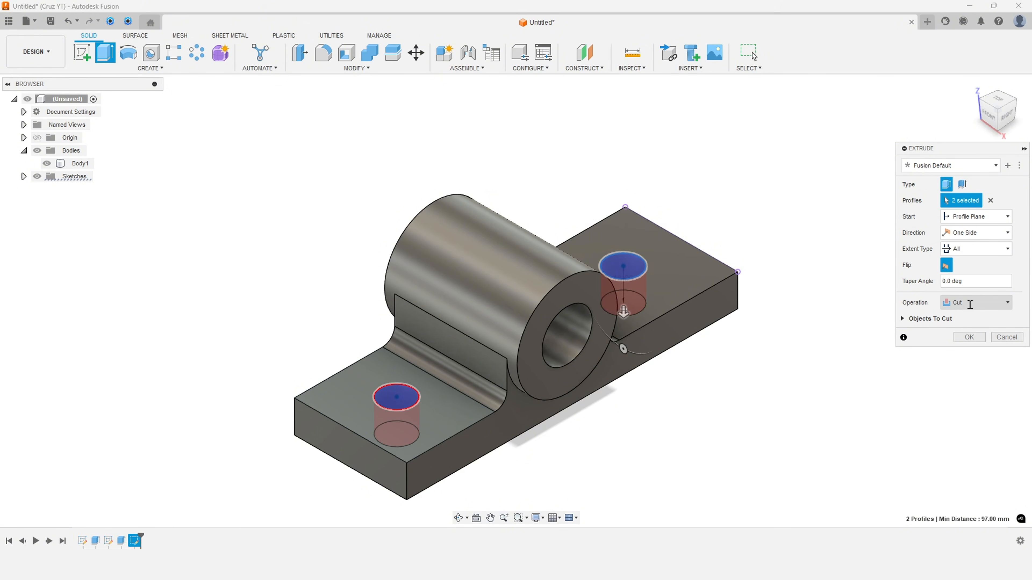
click(969, 337)
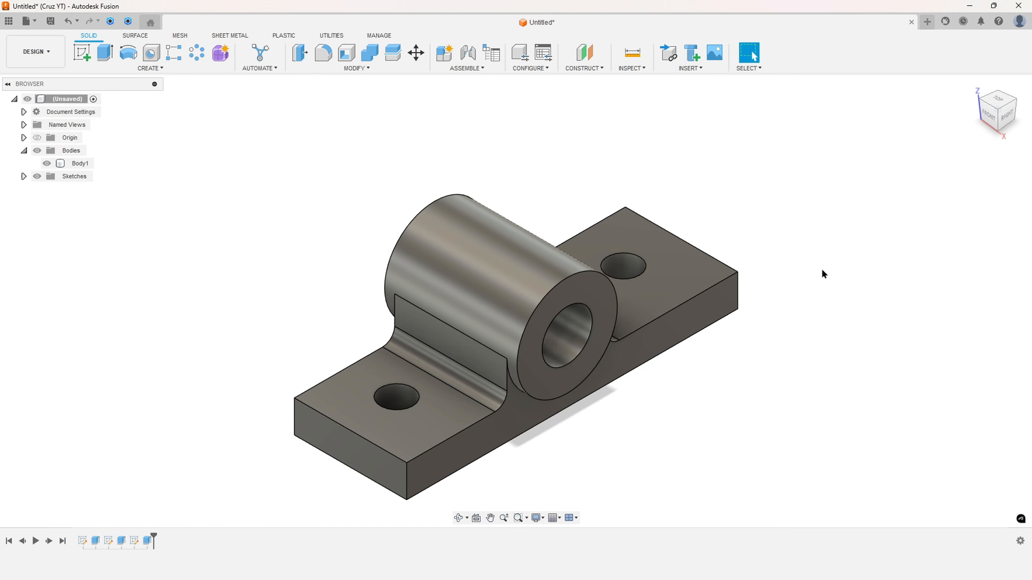
Switch to the PDF drawing and undo all the red pen markups on it
shift+middle_drag(822, 270, 820, 271)
key(alt+Tab)
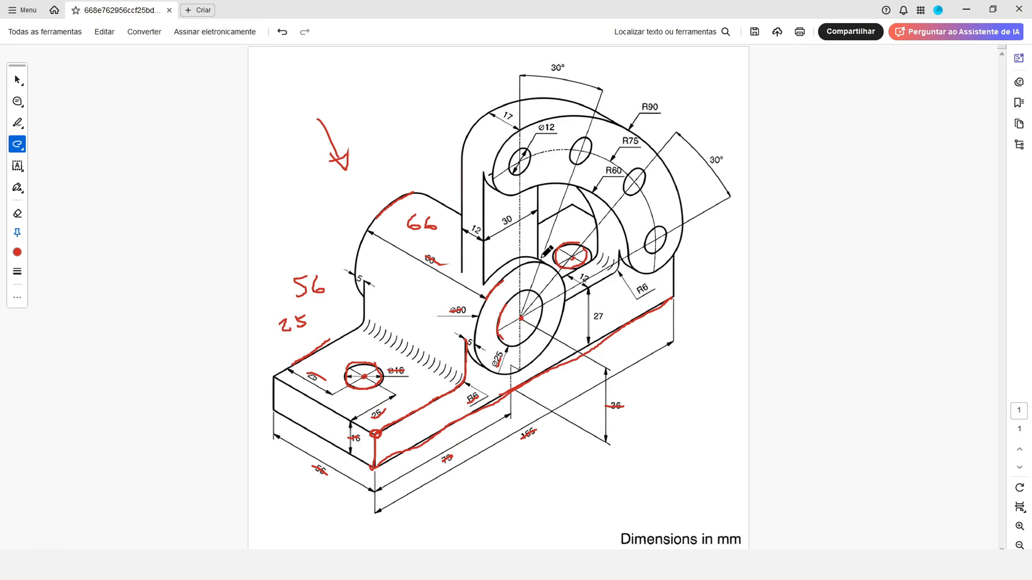
key(ctrl+z)
key(ctrl+z)
key(ctrl+z)
key(ctrl+z)
key(ctrl+z)
key(ctrl+z)
key(ctrl+z)
key(ctrl+z)
key(ctrl+z)
key(ctrl+z)
key(ctrl+z)
key(ctrl+z)
key(ctrl+z)
key(ctrl+z)
key(ctrl+z)
key(ctrl+z)
key(ctrl+z)
key(ctrl+z)
key(ctrl+z)
key(ctrl+z)
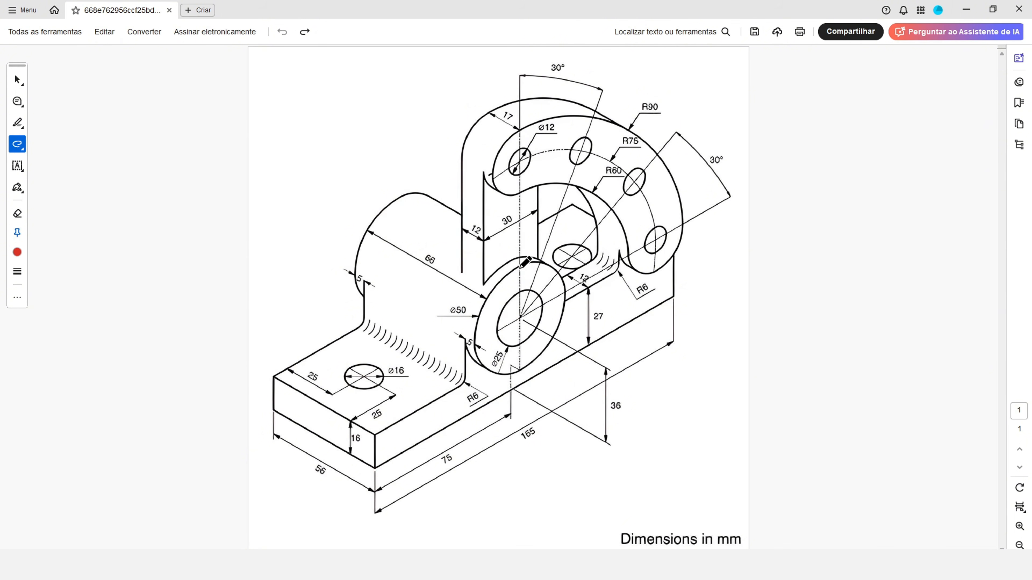
Mark the curved arm on the drawing in red, tracing its R90 outer arc, centreline through the holes and radius labels
mouse_move(505, 142)
mouse_down()
mouse_move(540, 121)
mouse_move(634, 124)
mouse_move(683, 218)
mouse_up()
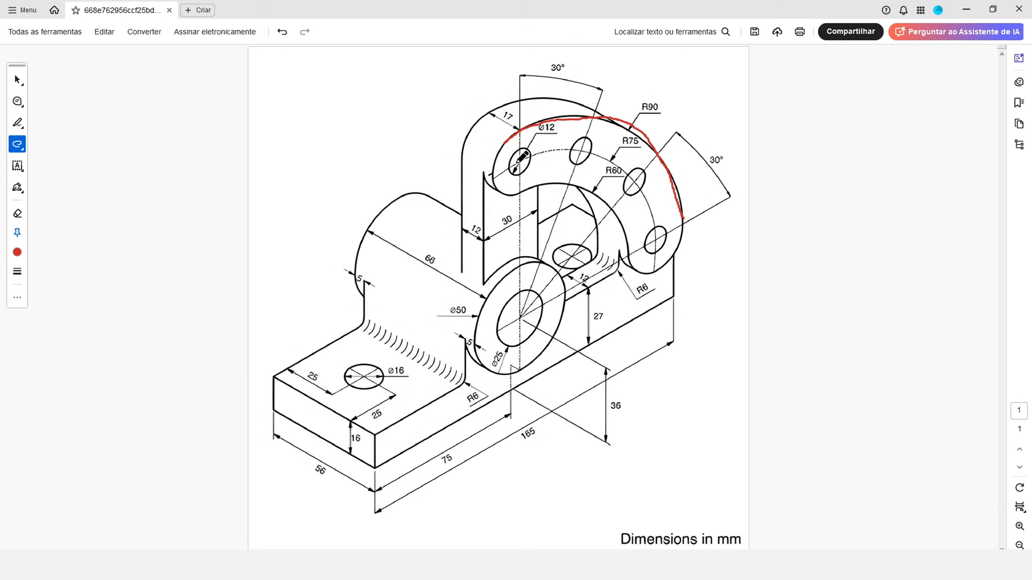
drag(517, 163, 563, 151)
mouse_move(573, 185)
mouse_down()
mouse_move(604, 194)
mouse_move(622, 171)
mouse_up()
drag(641, 106, 661, 106)
mouse_move(522, 160)
mouse_down()
mouse_move(520, 318)
mouse_move(658, 239)
mouse_up()
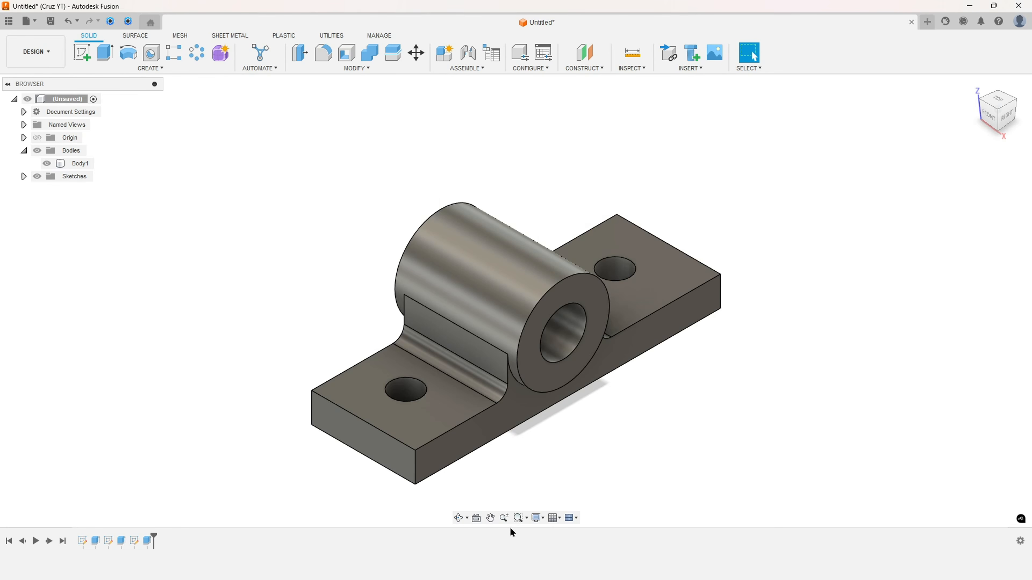
Project Body1 as a whole body into a new sketch on the base's long side face and hide the body
click(82, 52)
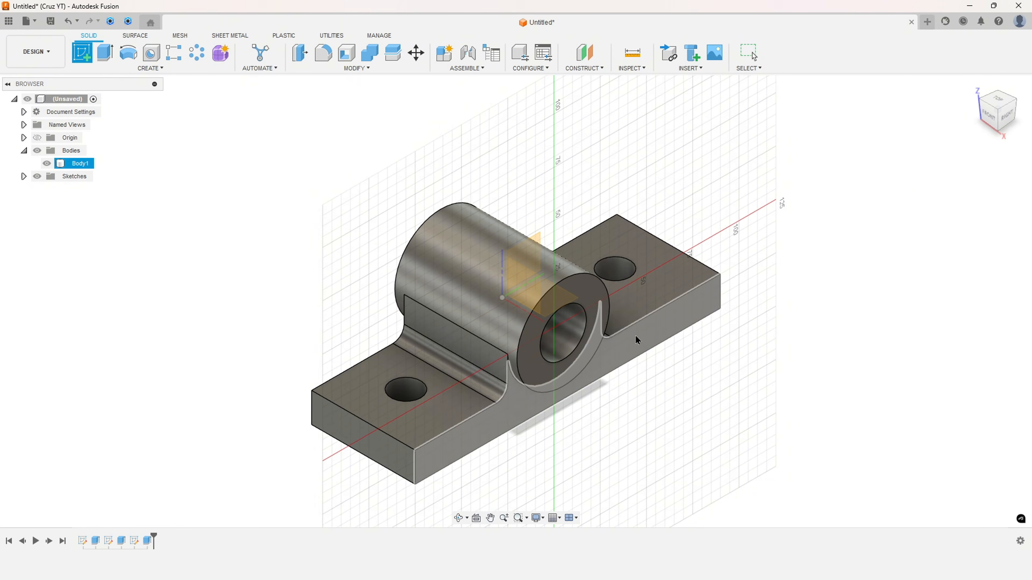
click(645, 347)
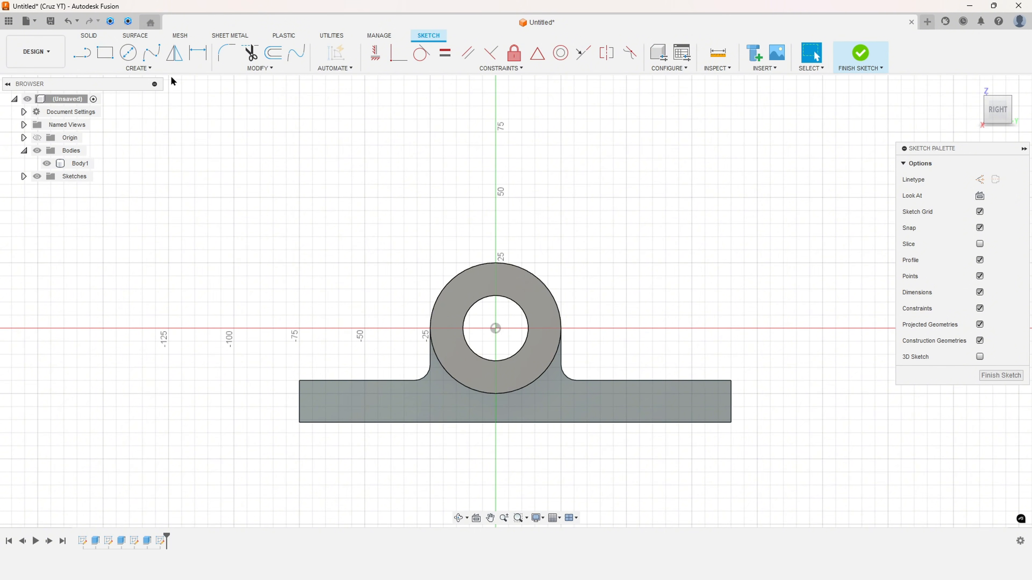
click(138, 68)
mouse_move(140, 234)
click(200, 231)
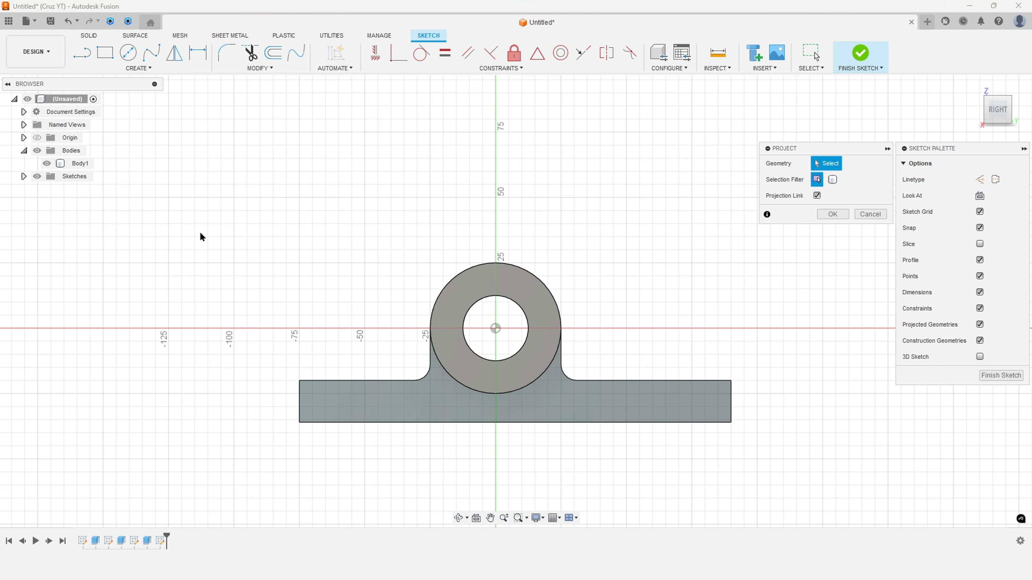
click(833, 179)
click(579, 410)
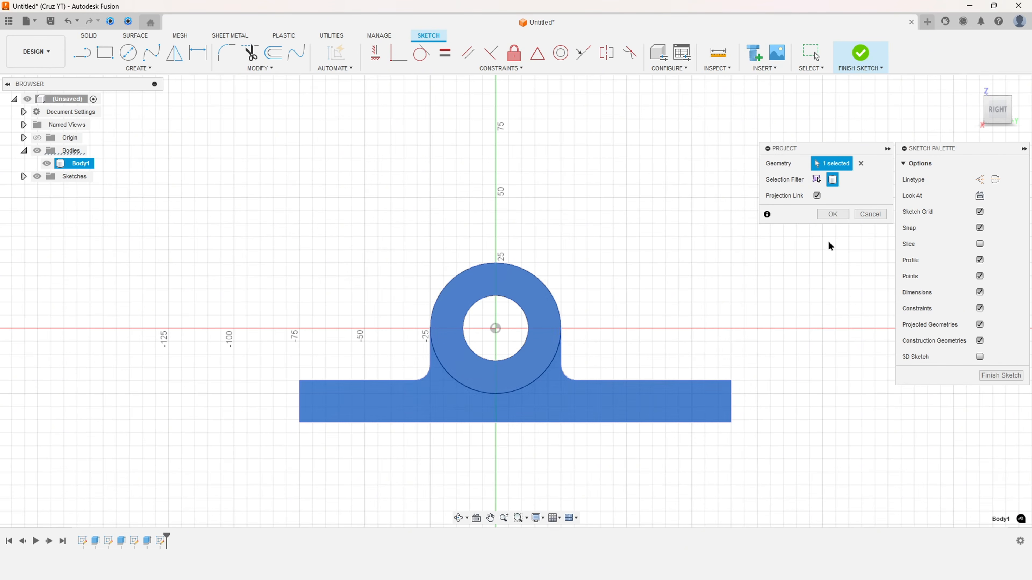
click(833, 214)
click(46, 163)
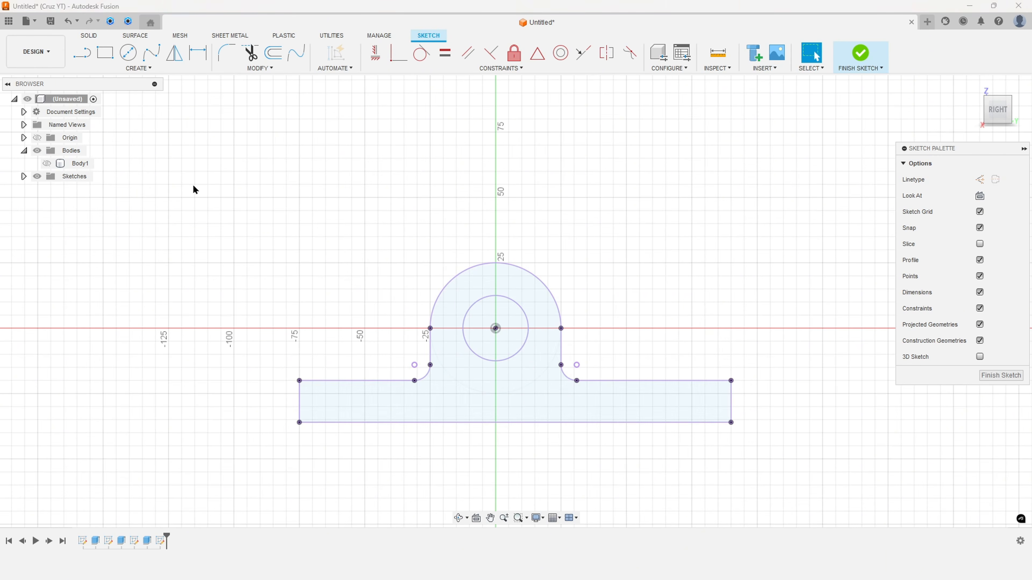
Draw a centre point arc slot around the origin with a 75 mm radius, 90° clockwise sweep from vertical and about 26 mm width
click(138, 68)
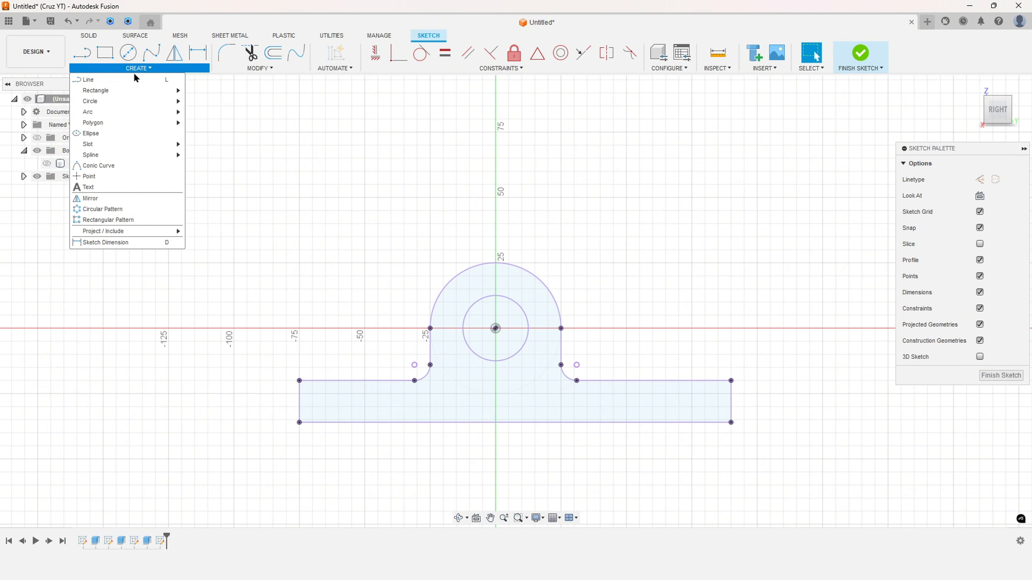
mouse_move(125, 117)
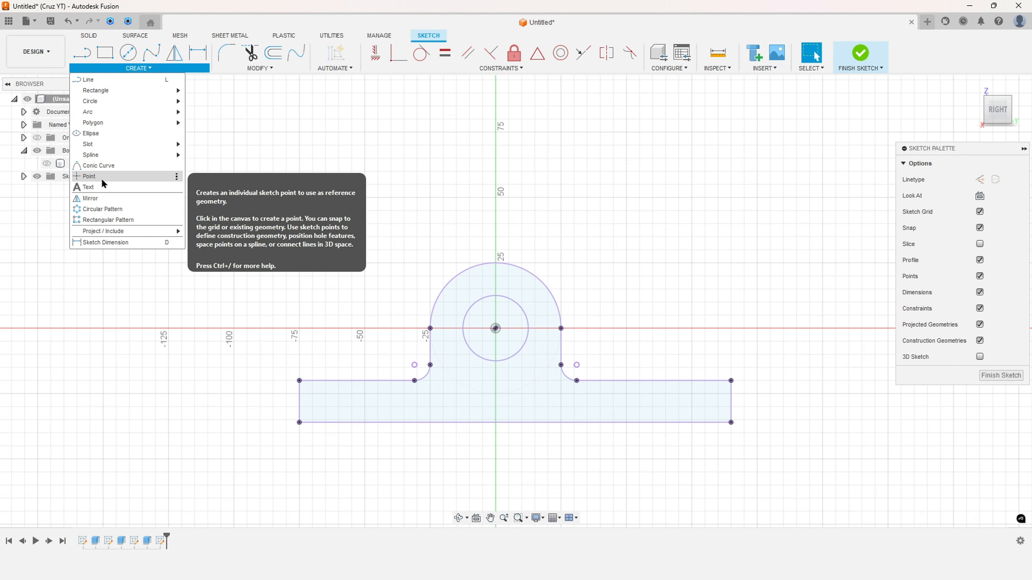
mouse_move(134, 147)
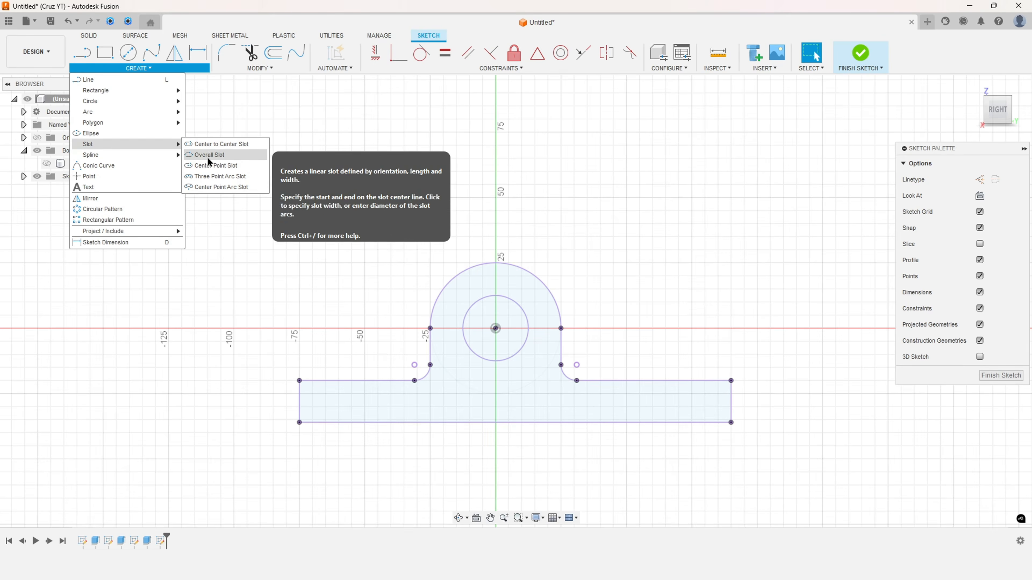
click(215, 188)
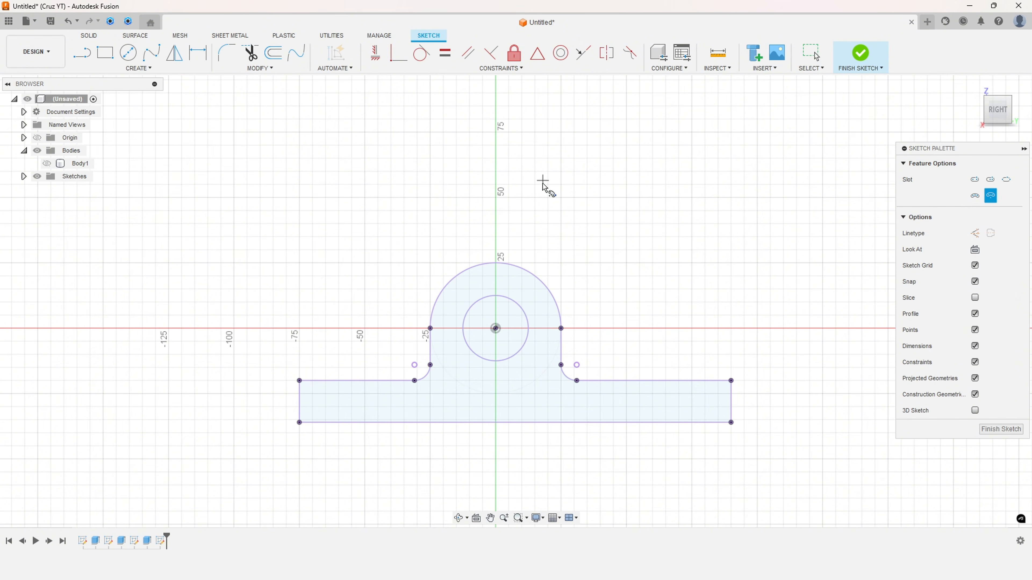
click(495, 329)
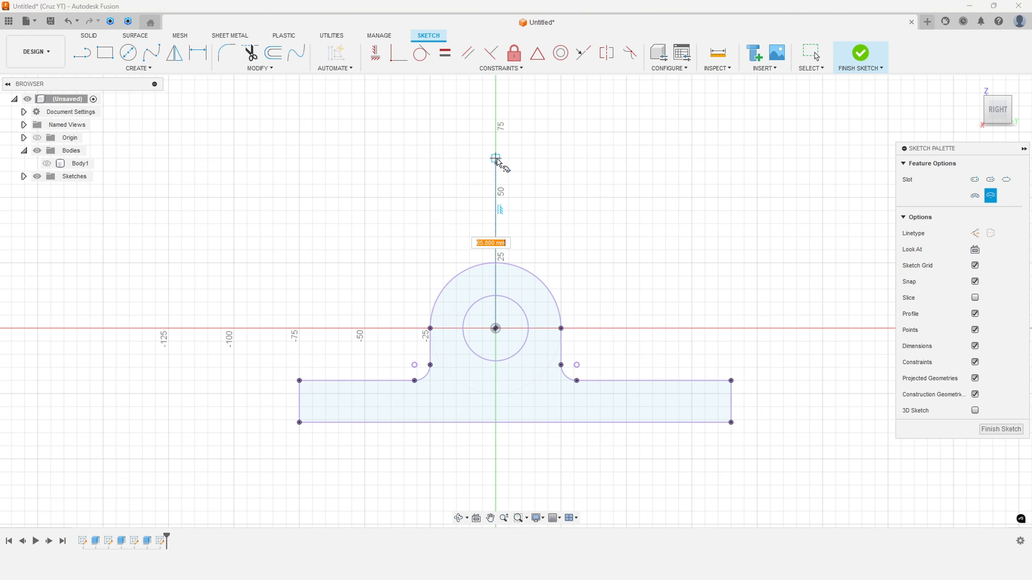
text(75)
key(Tab)
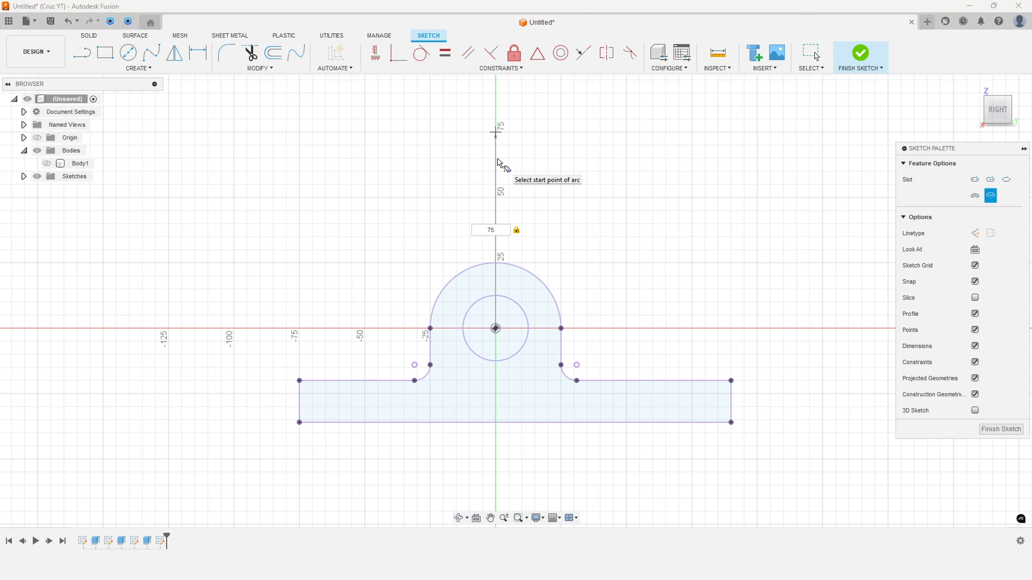
click(499, 162)
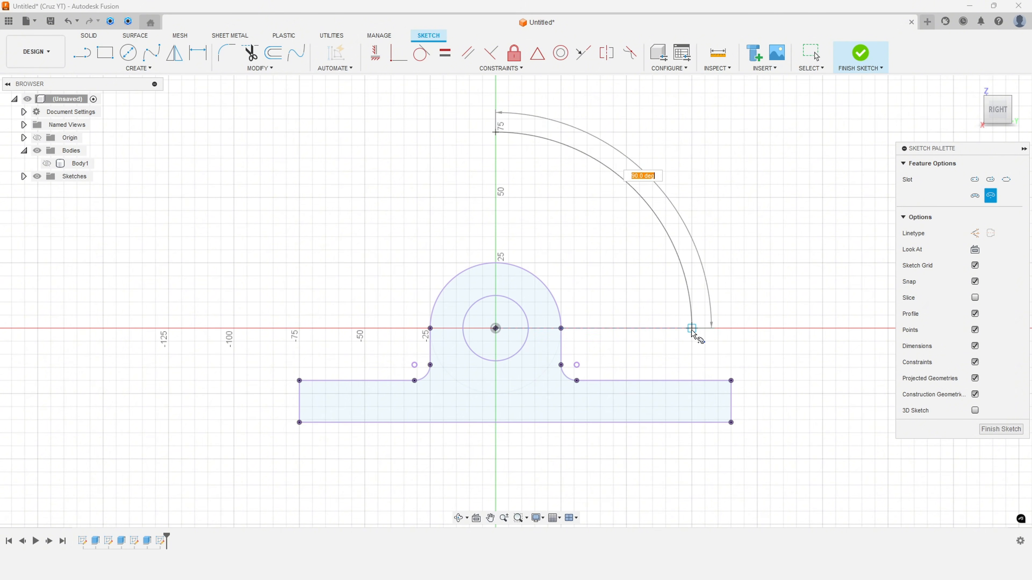
click(692, 329)
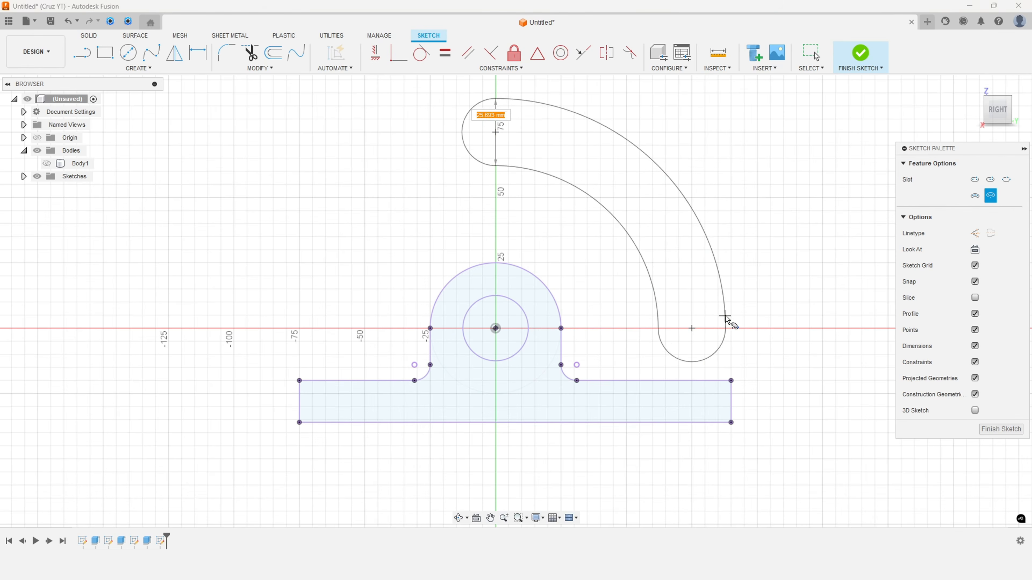
click(726, 322)
key(Escape)
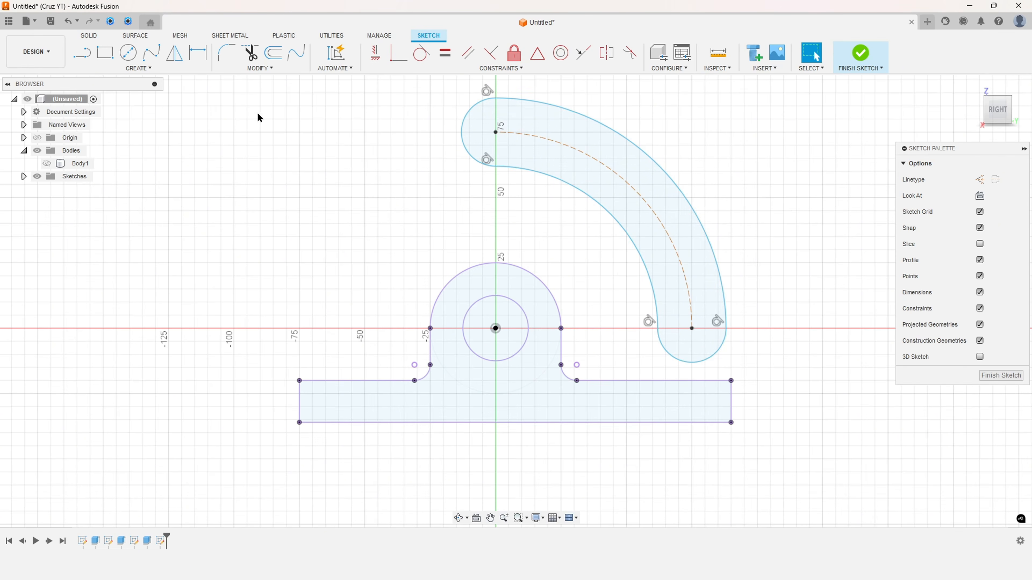
Dimension the arc slot's inner arc to a 60 mm radius and its outer arc to a 90 mm radius
click(198, 54)
click(604, 213)
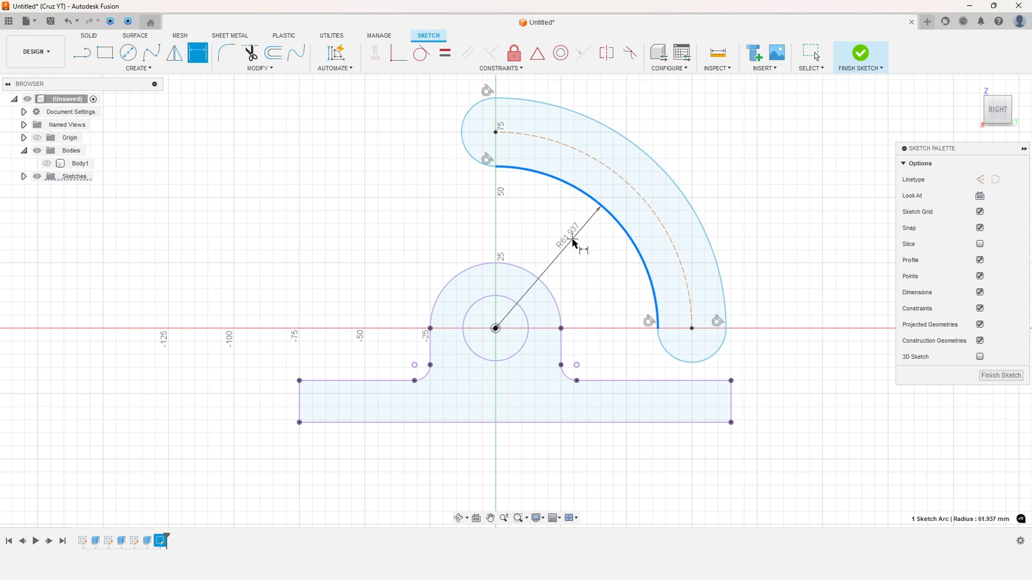
click(577, 239)
text(60)
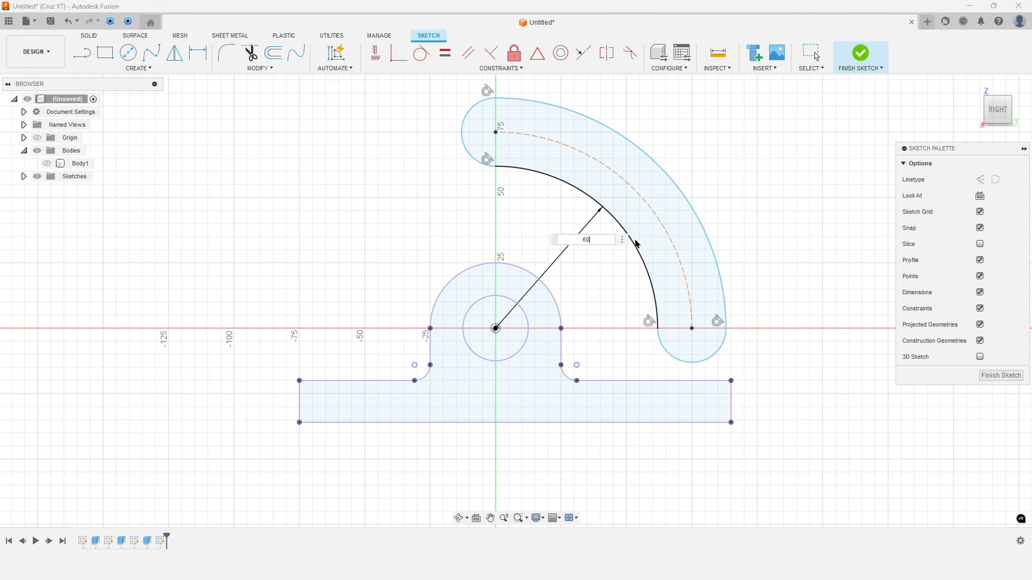
key(Return)
click(664, 173)
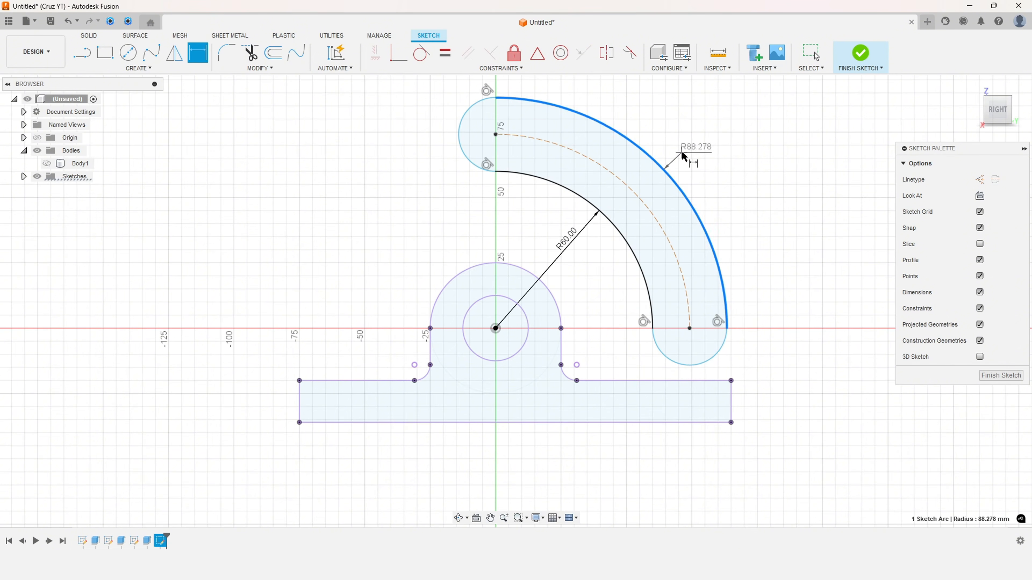
click(689, 147)
text(90)
key(Return)
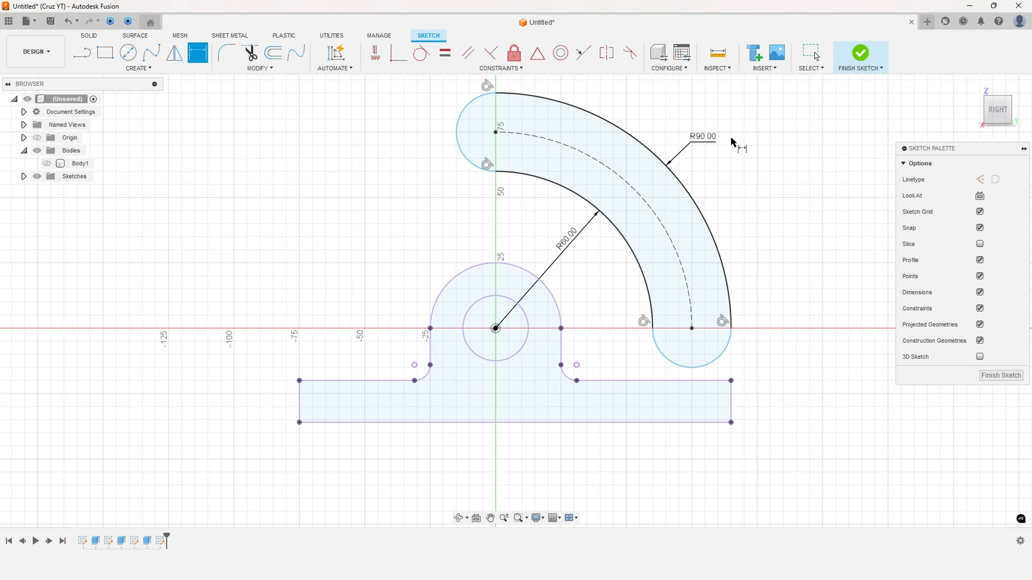
key(Escape)
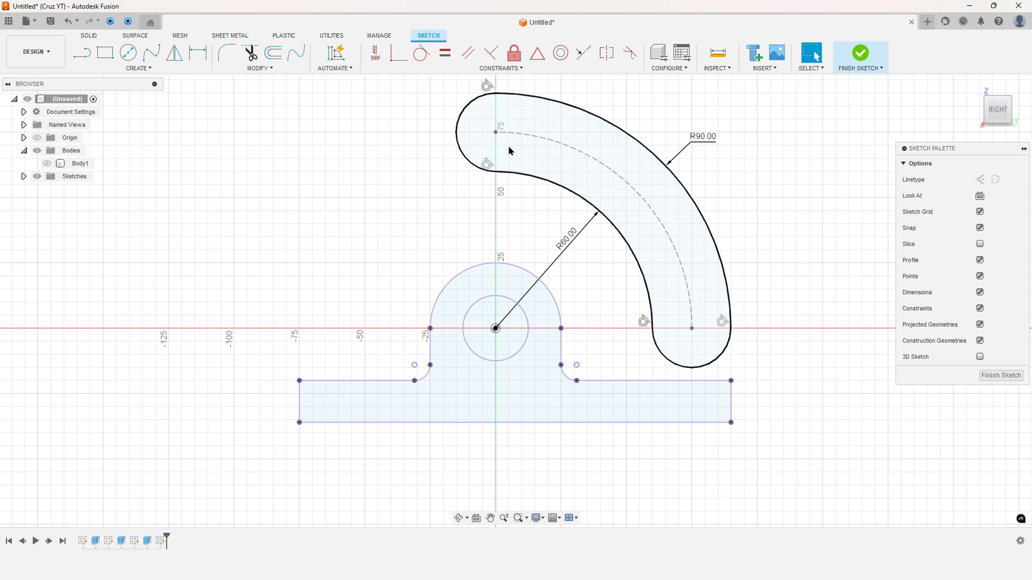
Constrain the slot's upper end centre vertically and its lower end centre horizontally to the origin
drag(495, 133, 501, 135)
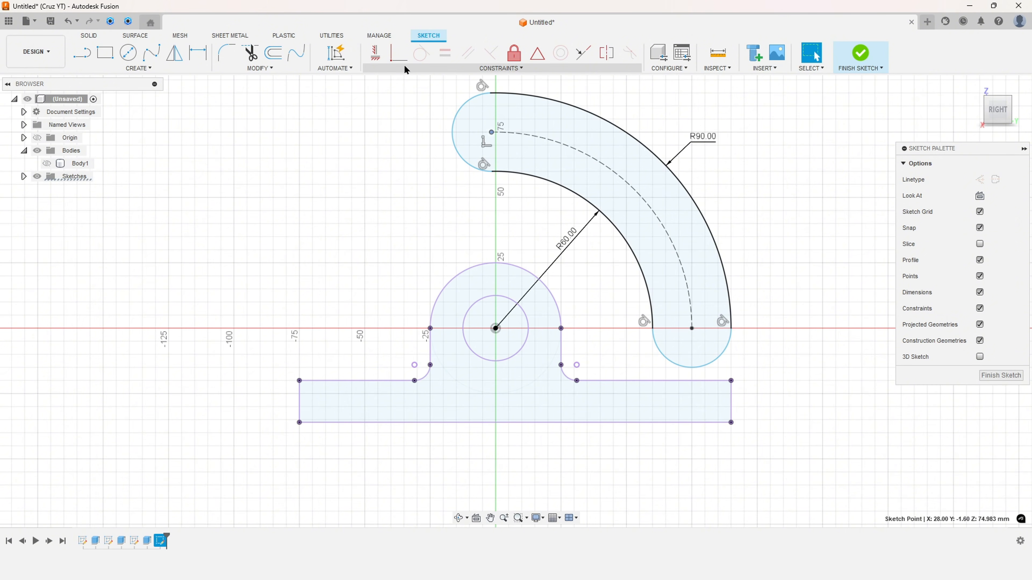
click(375, 52)
click(491, 134)
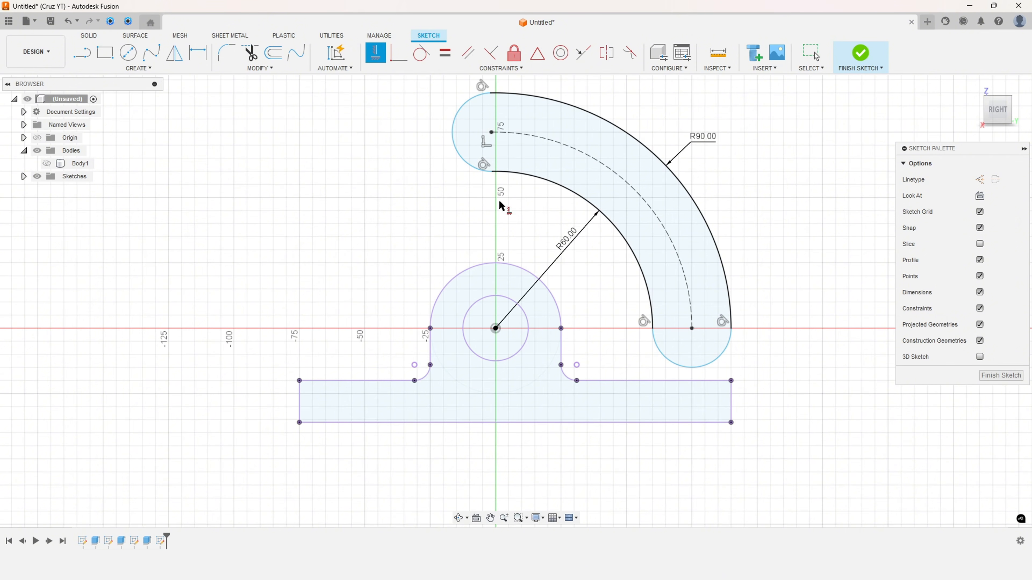
click(496, 329)
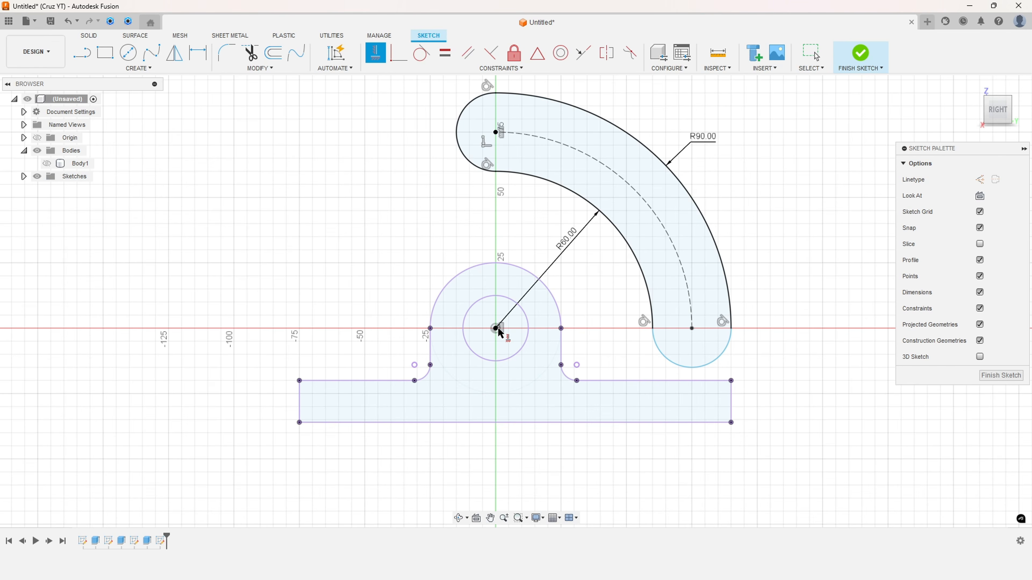
click(692, 329)
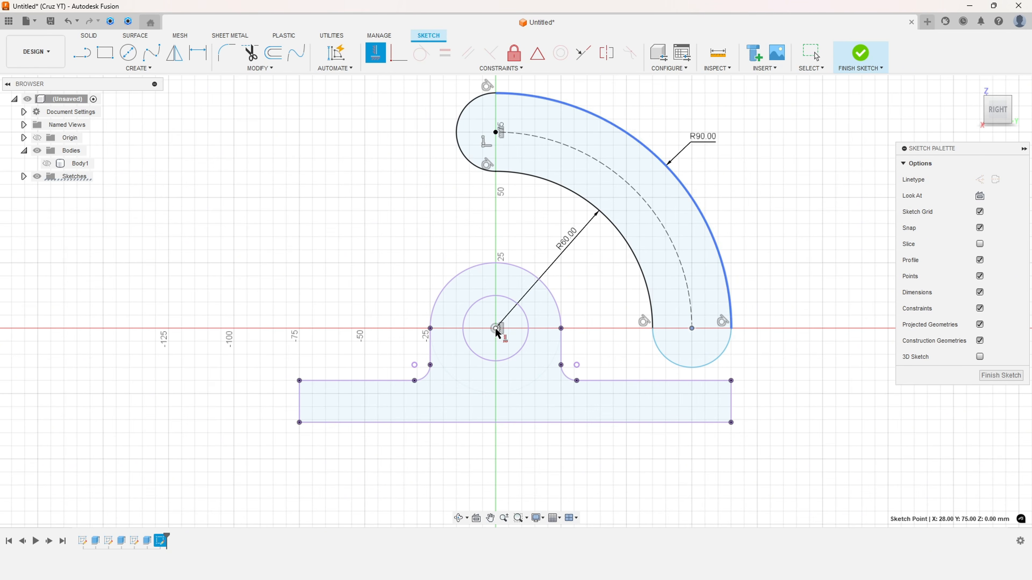
scroll(774, 286, down, 1)
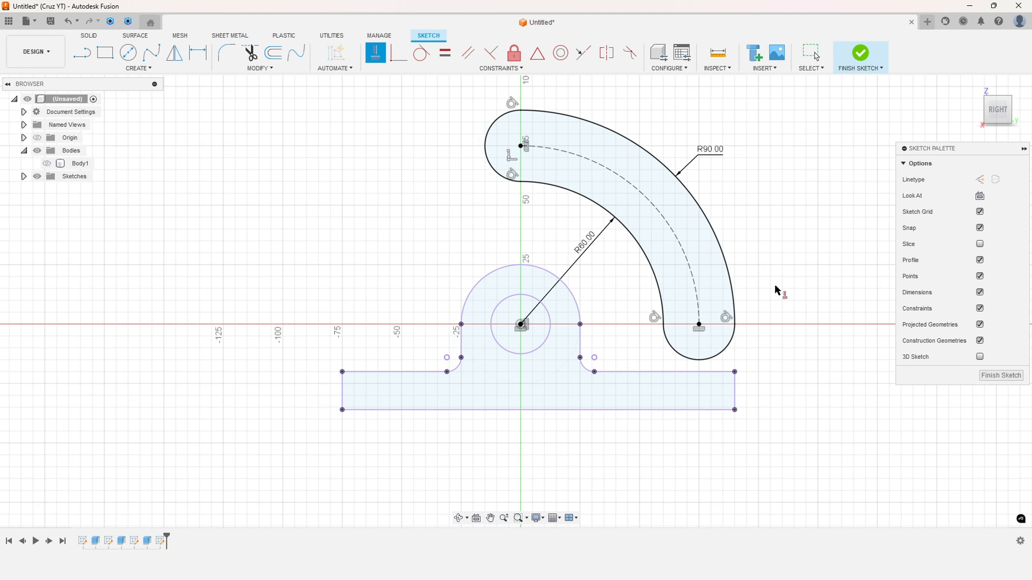
mouse_move(777, 243)
middle_down()
mouse_move(772, 263)
mouse_move(758, 268)
middle_up()
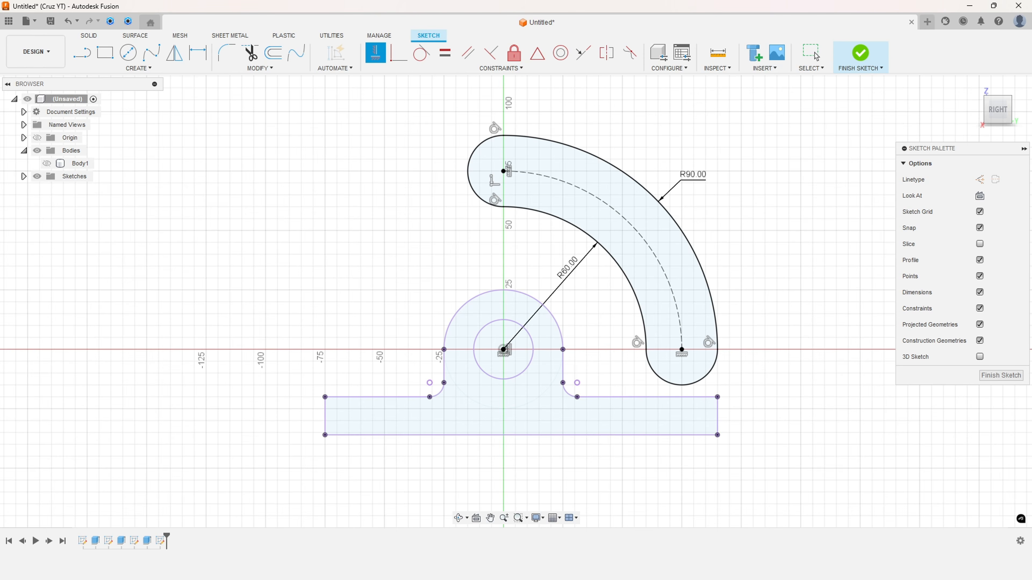
Switch to the PDF drawing and undo the red pen markups around the curved arm
key(alt+Tab)
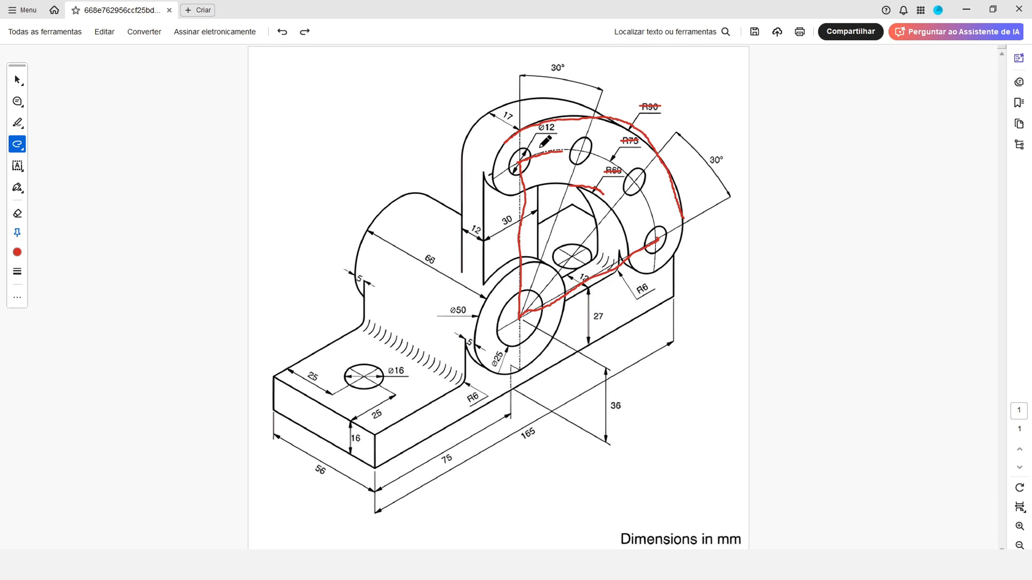
key(ctrl+z)
key(ctrl+z)
key(ctrl+z)
key(ctrl+z)
key(ctrl+z)
key(ctrl+z)
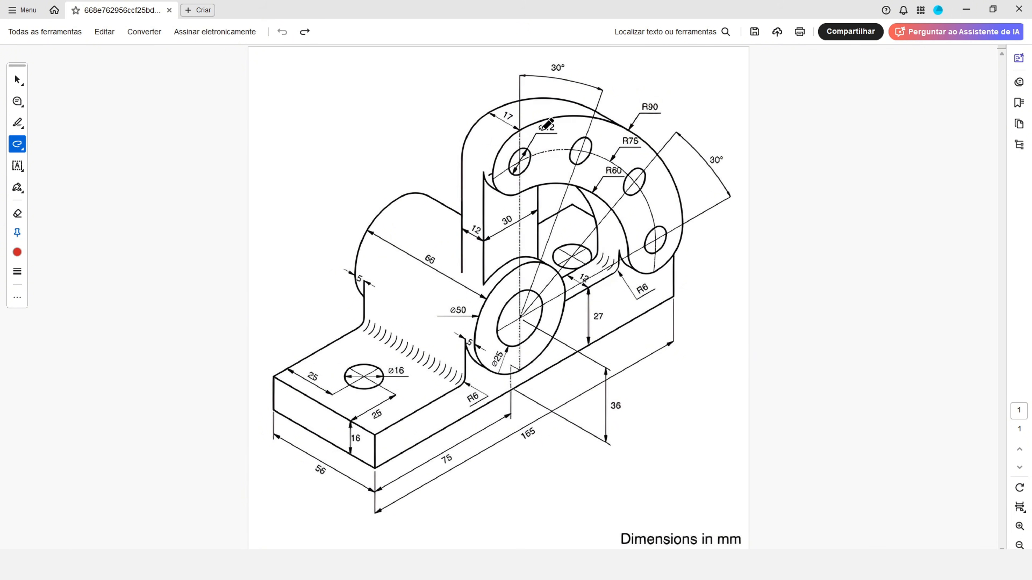
Mark the Ø12 hole label, the centre lines of the first two arm holes and the 30° angle in red on the drawing
drag(538, 130, 555, 127)
drag(520, 159, 520, 178)
drag(580, 151, 570, 176)
drag(544, 68, 564, 68)
Switch back to Fusion and draw 12 mm circles at the slot's upper end centre and on the upper part of its centreline arc
key(alt+Tab)
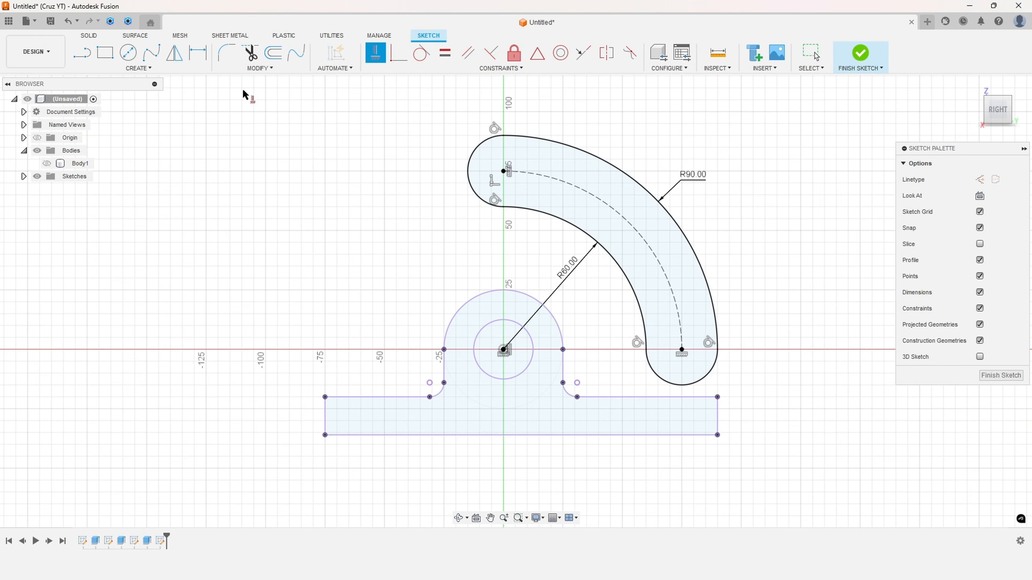
click(134, 56)
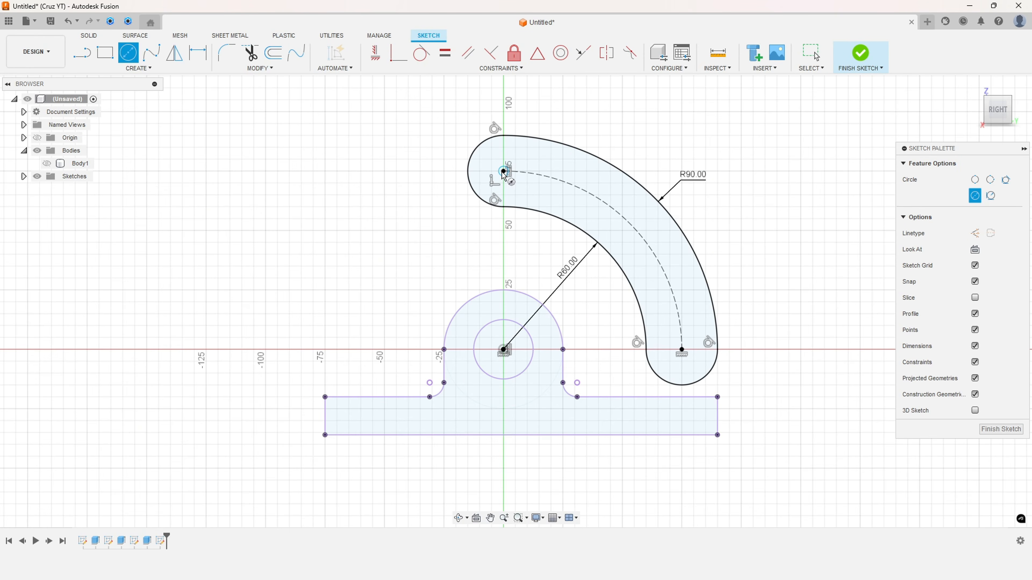
click(503, 171)
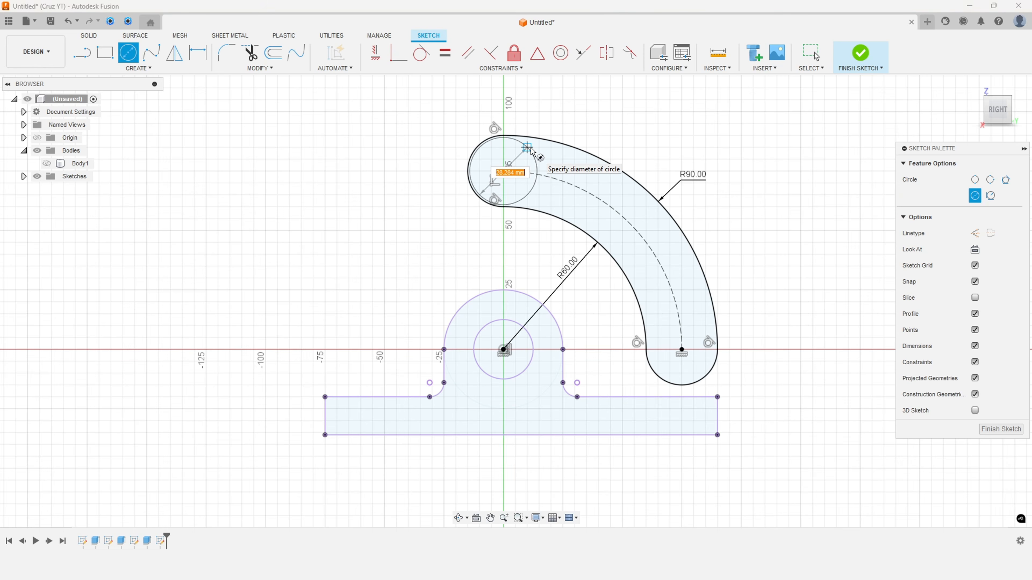
key(Tab)
key(Return)
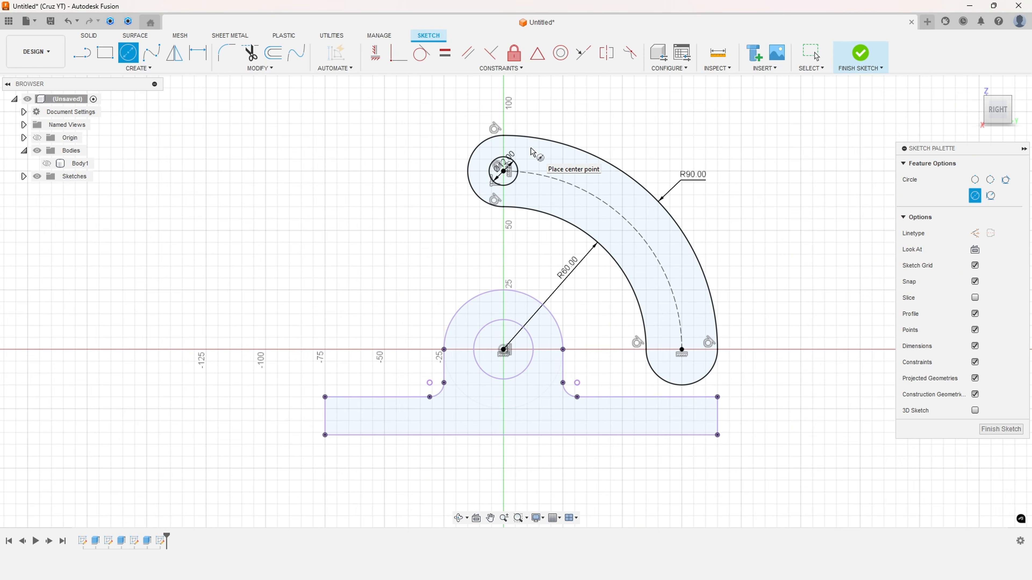
click(584, 189)
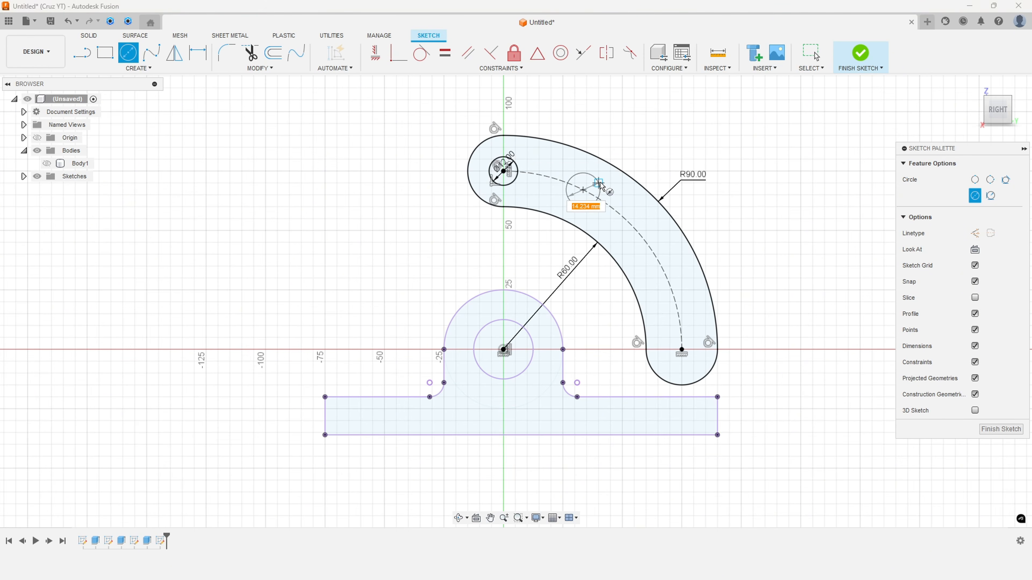
key(Return)
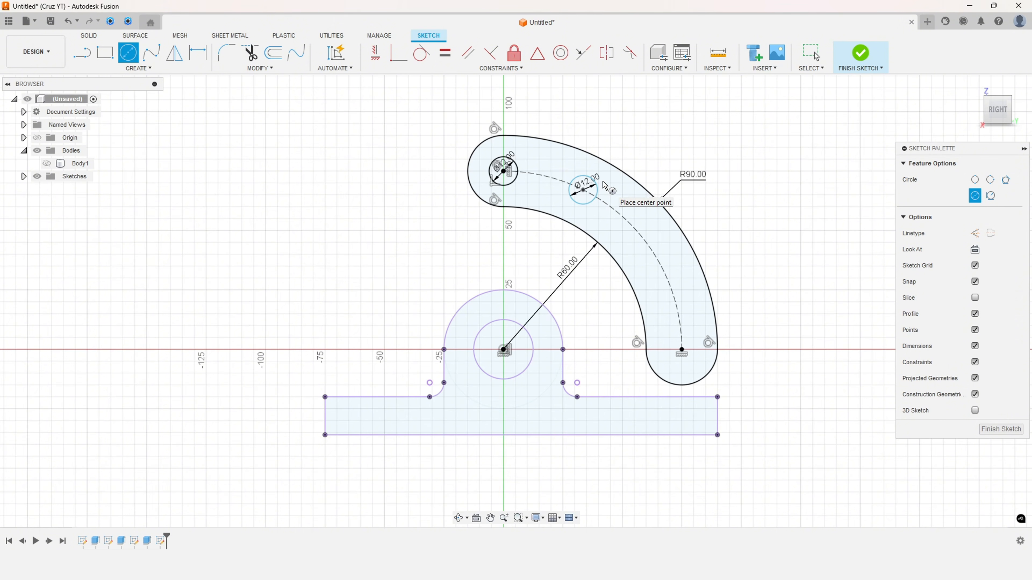
Draw two more 12 mm circles, one further down the slot's centreline arc and one at its lower end centre
click(653, 253)
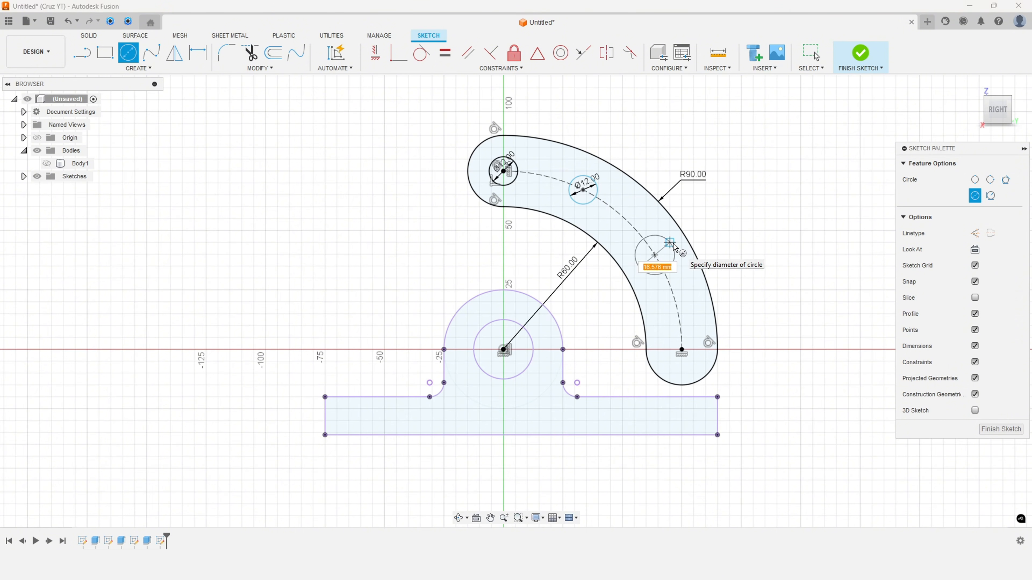
key(Return)
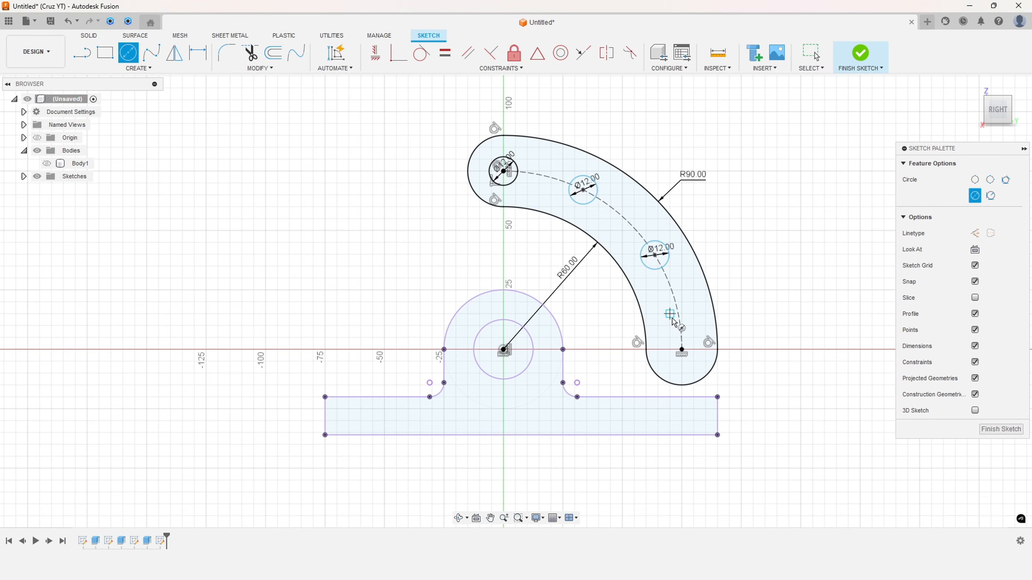
click(682, 349)
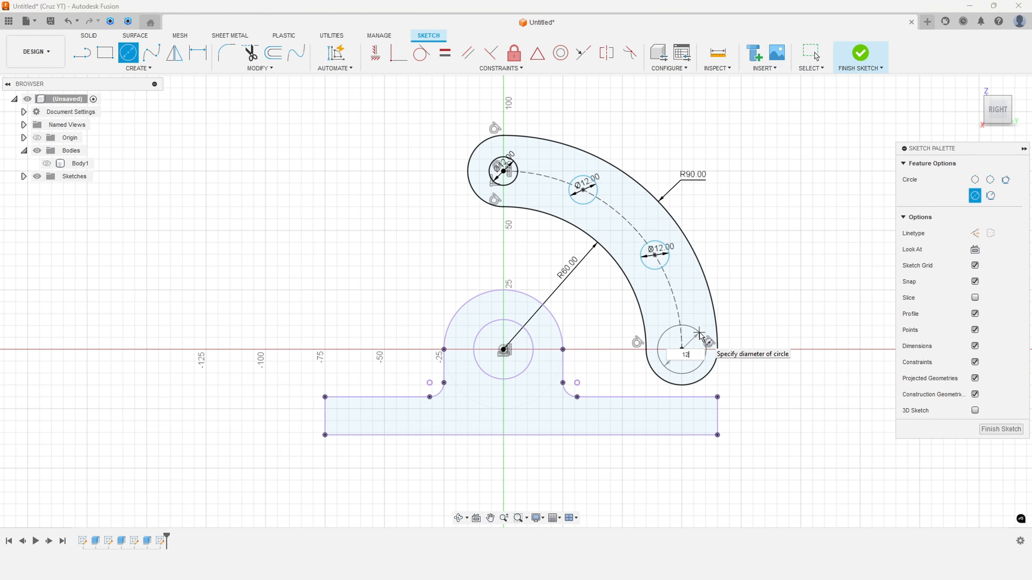
text(12)
key(Return)
key(Escape)
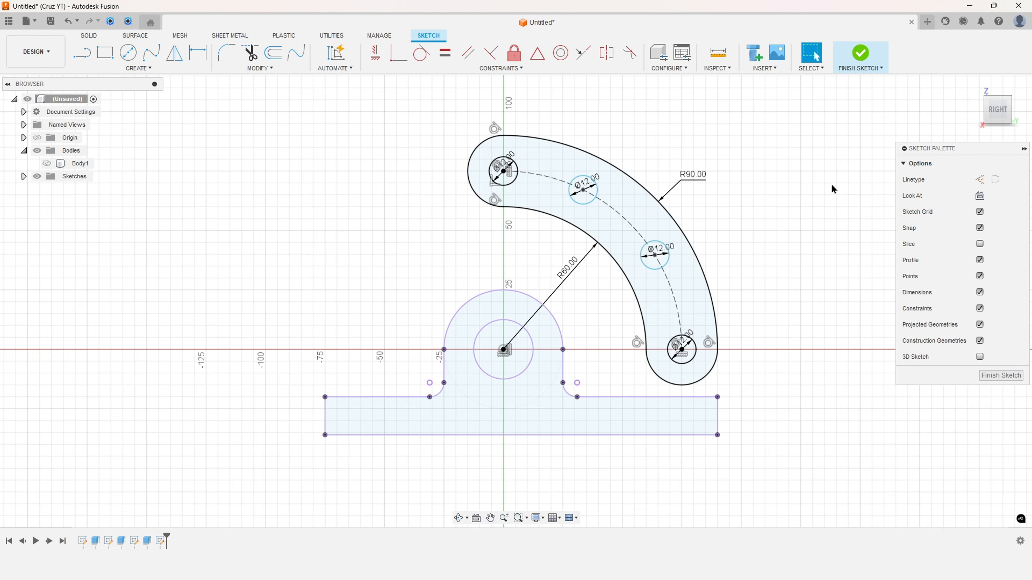
Draw construction lines from the origin to the centres of the two middle circles and the slot's top circle
click(82, 52)
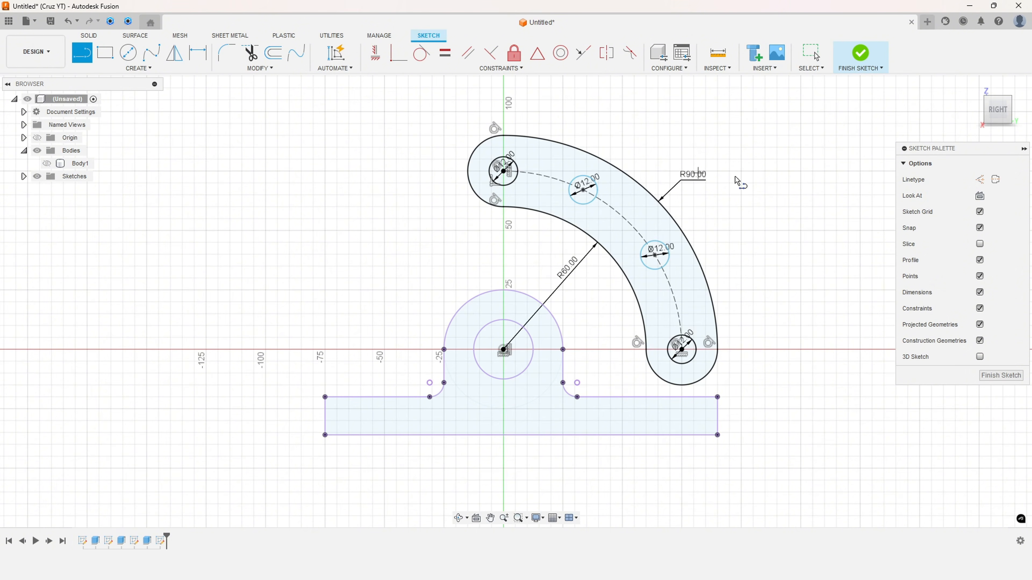
click(979, 179)
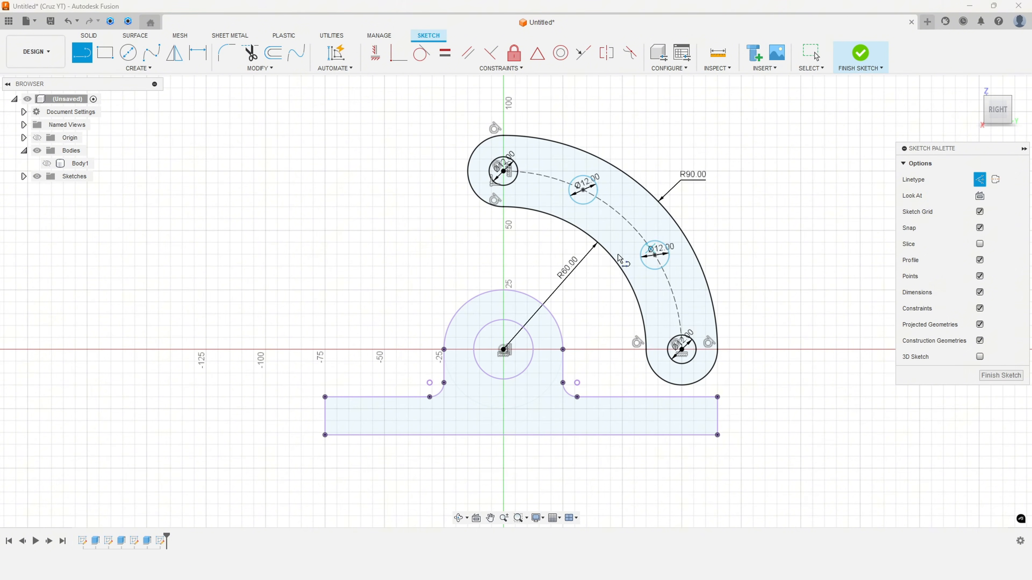
click(504, 350)
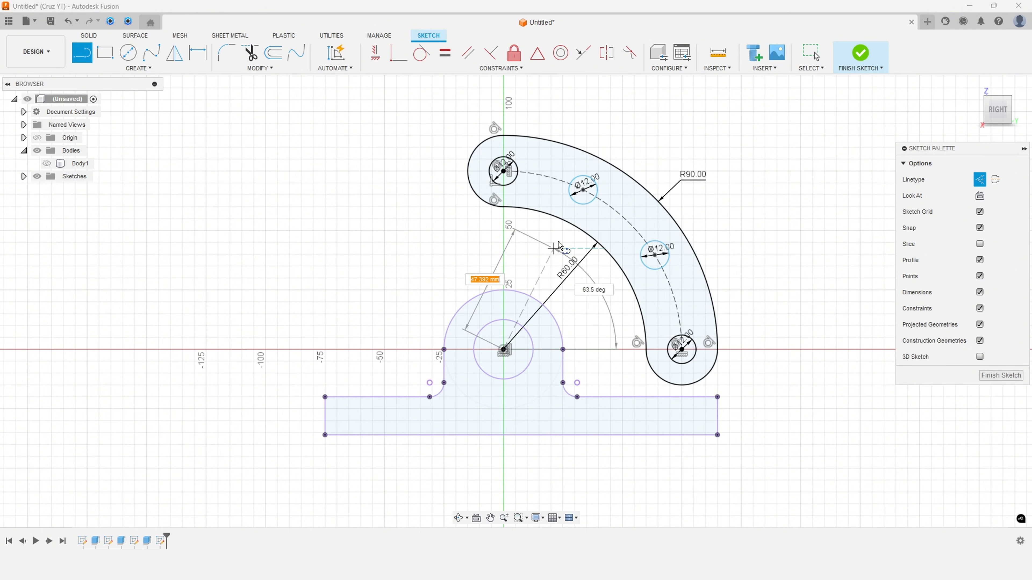
double_click(584, 196)
click(504, 350)
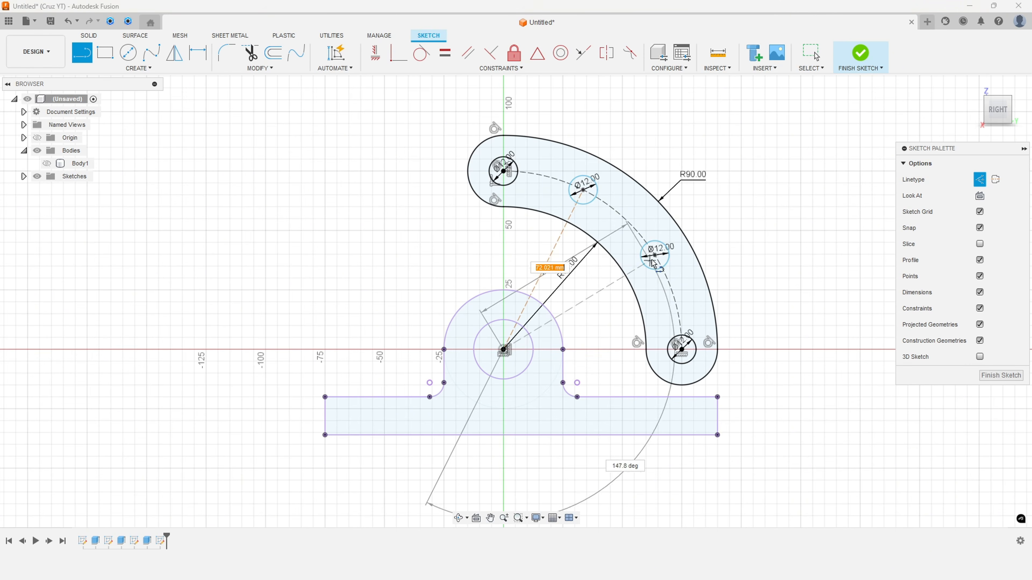
double_click(655, 256)
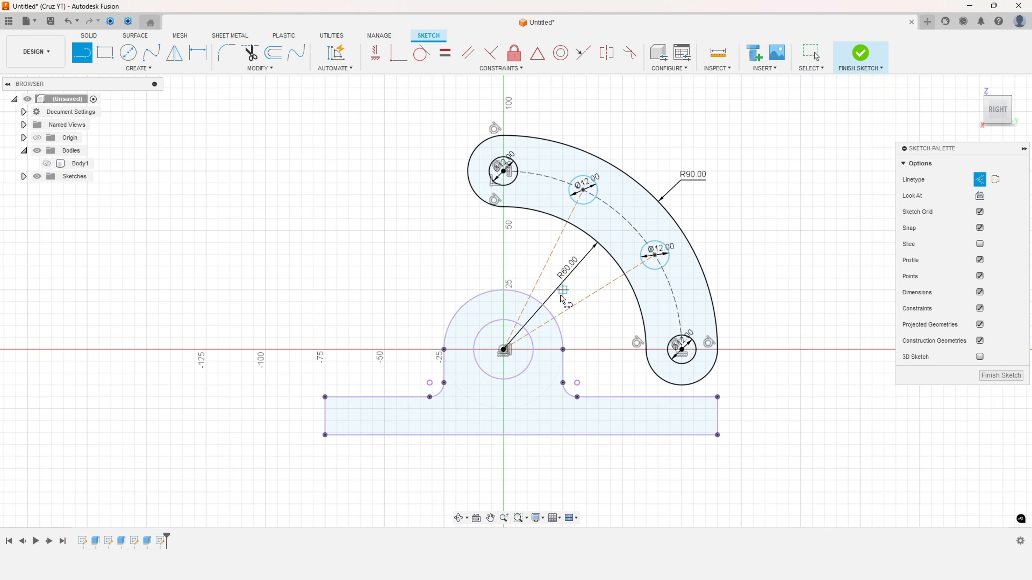
click(504, 350)
double_click(504, 171)
key(Escape)
Dimension the angle between the vertical construction line and the line to the second circle as 30°
click(197, 53)
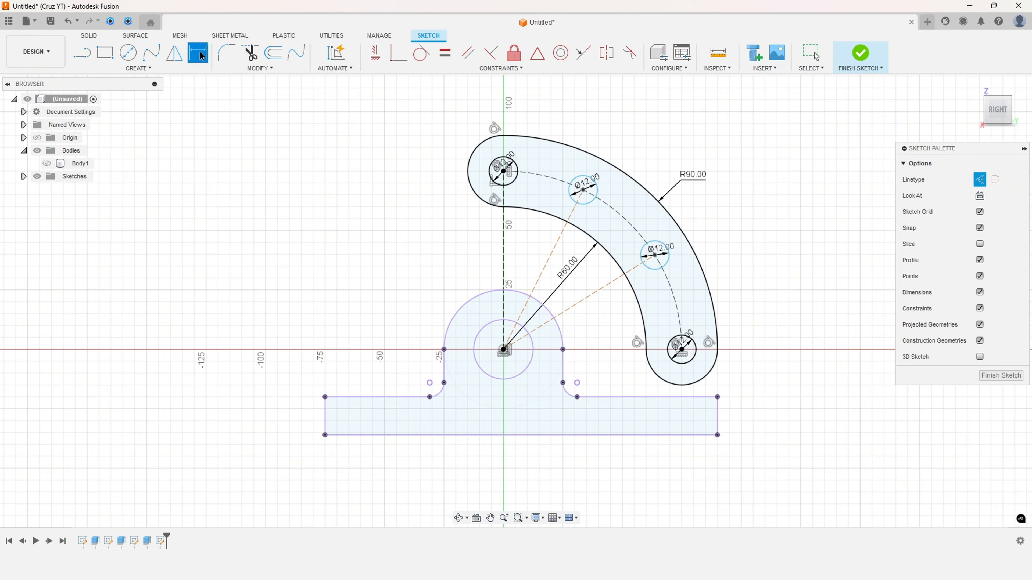
click(554, 249)
click(503, 259)
click(568, 256)
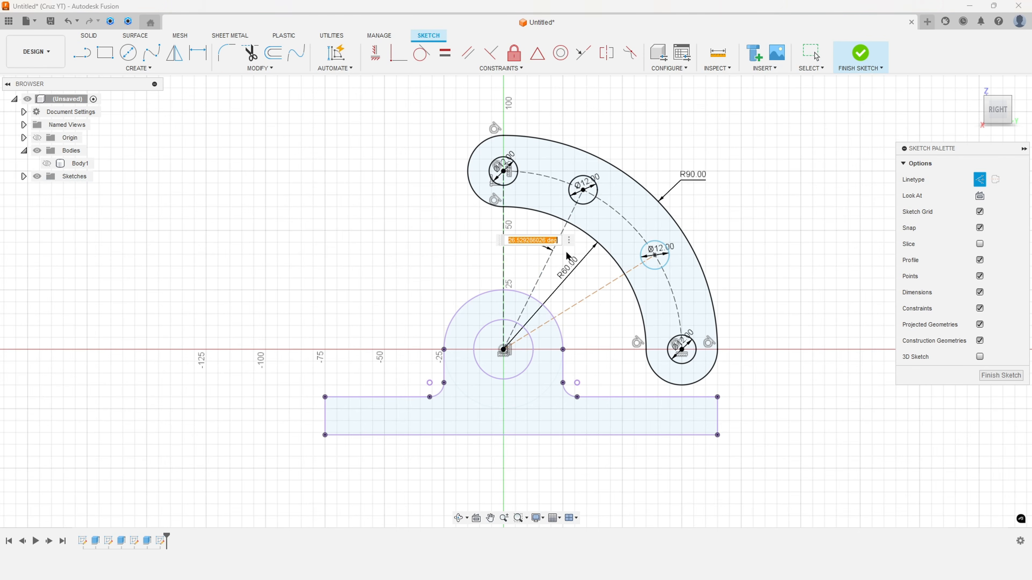
text(30)
key(Return)
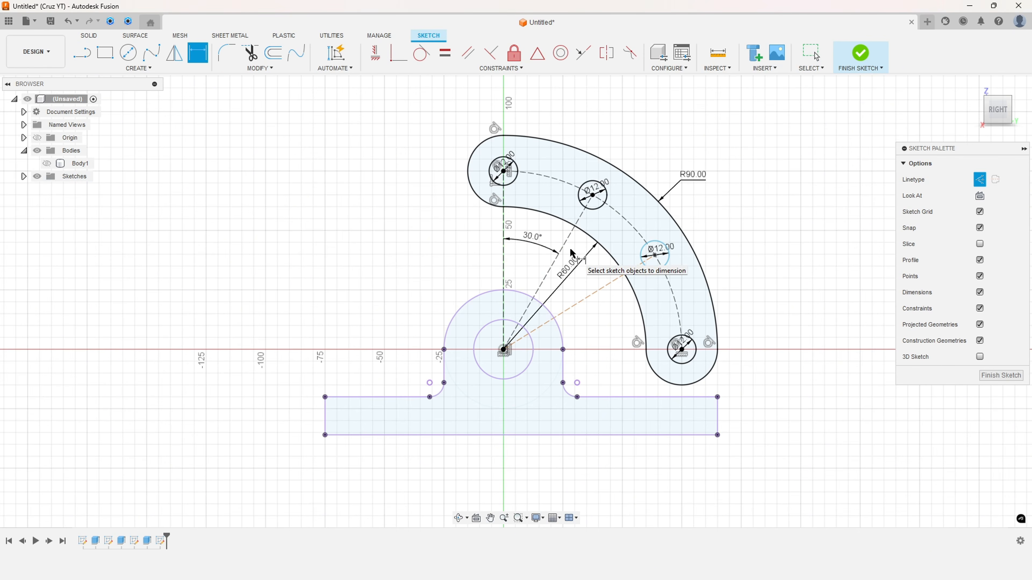
Set the angle between the two slanted construction lines to 30° and move the R60 dimension label above the slot
click(565, 247)
click(594, 291)
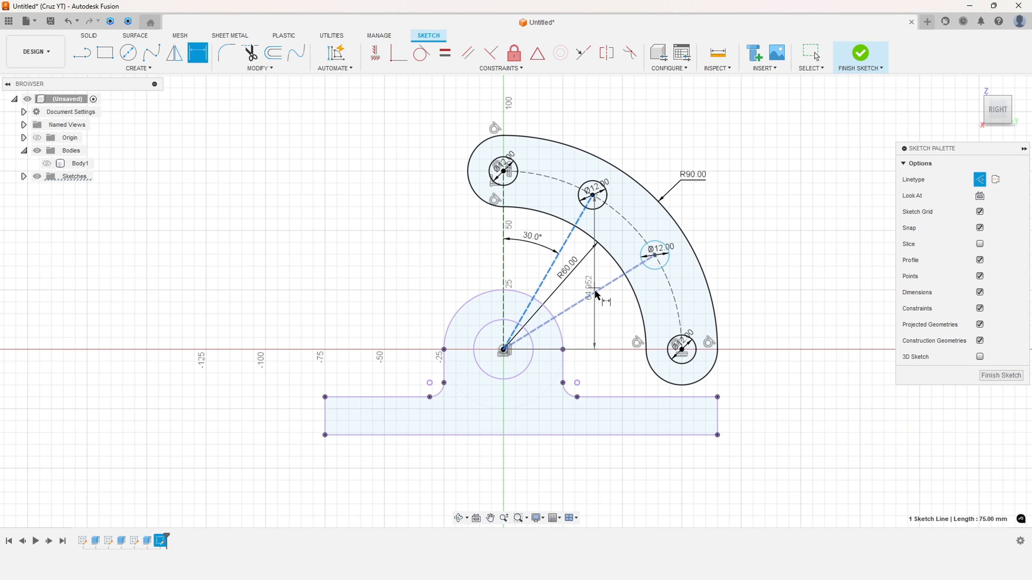
click(591, 278)
text(30)
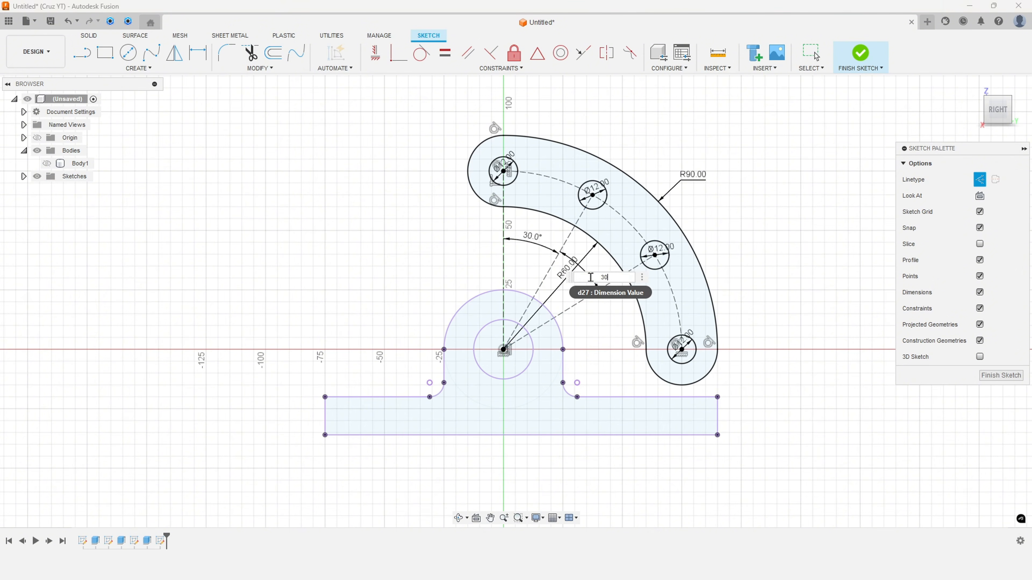
key(Return)
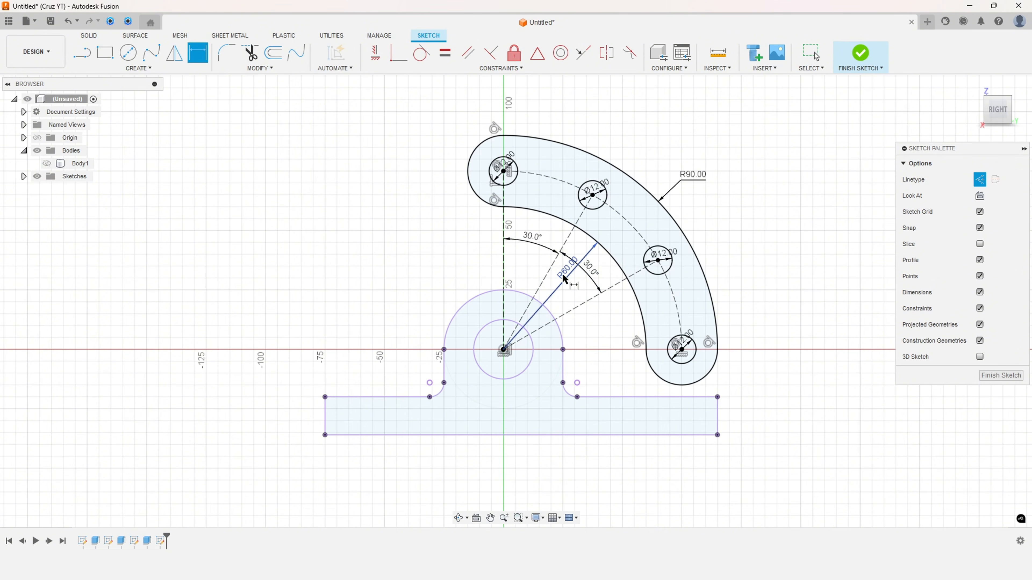
key(Escape)
drag(568, 269, 598, 124)
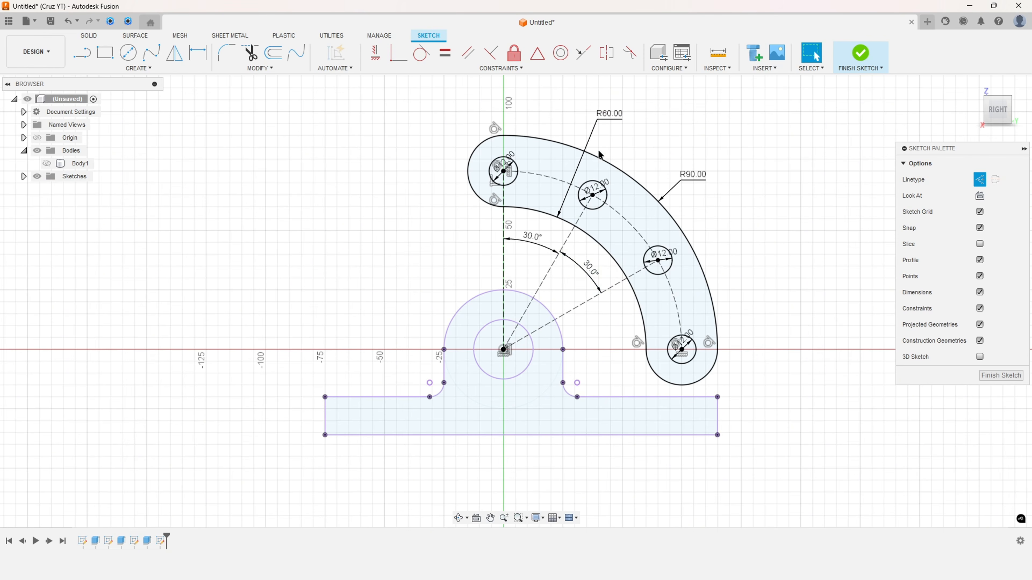
Move the diameter labels of the four 12 mm holes outside the curved slot
drag(662, 254, 727, 257)
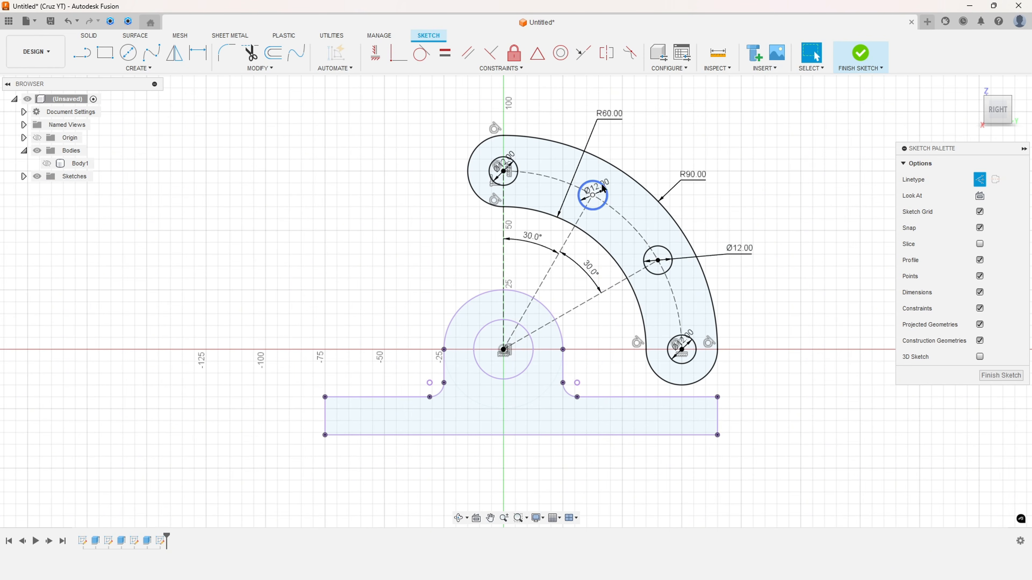
drag(604, 186, 638, 150)
drag(503, 155, 532, 122)
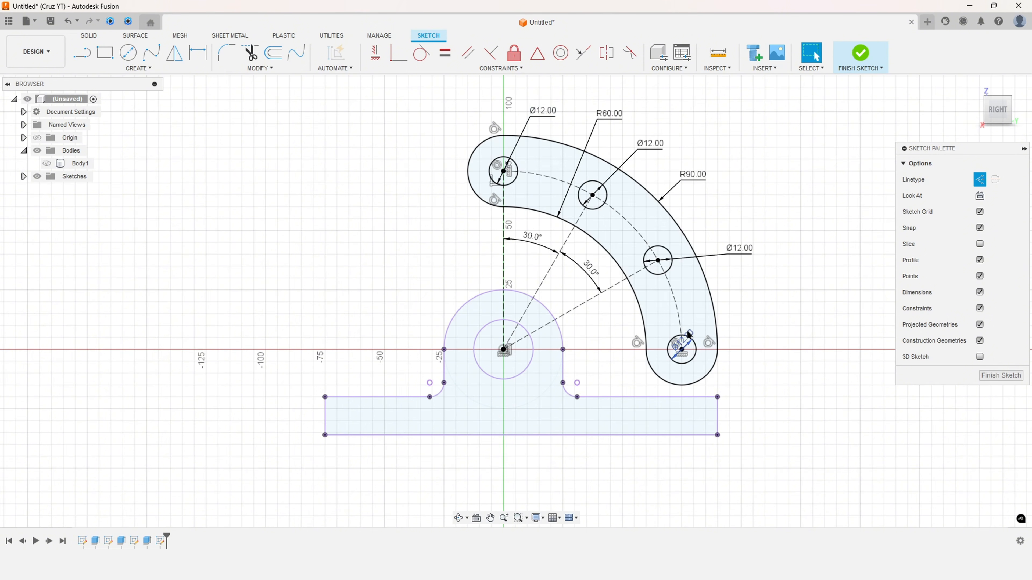
drag(684, 333, 738, 325)
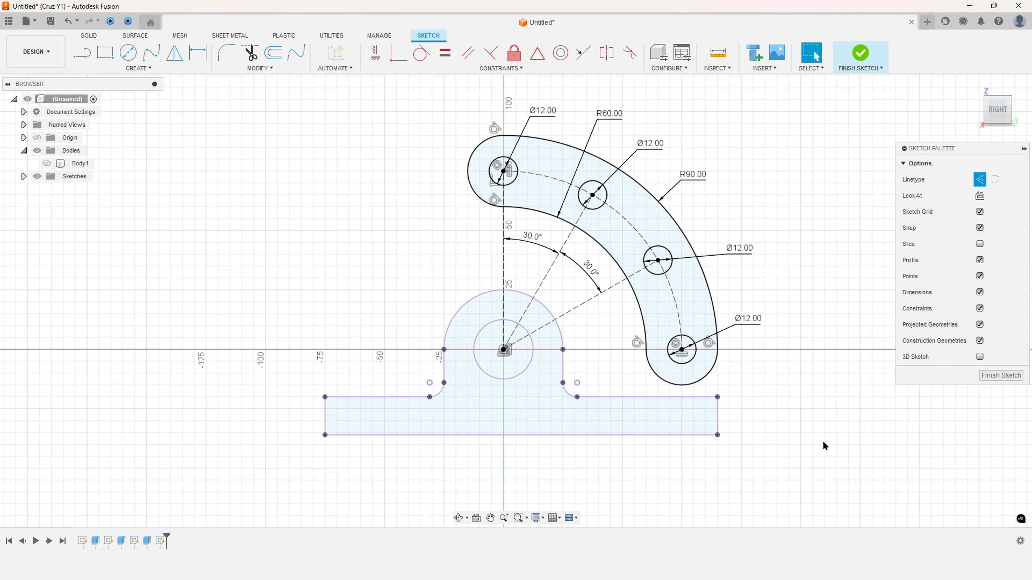
Switch to the PDF drawing and mark in red the two vertical edges of the upright web joining the cylinder to the arm
key(alt+Tab)
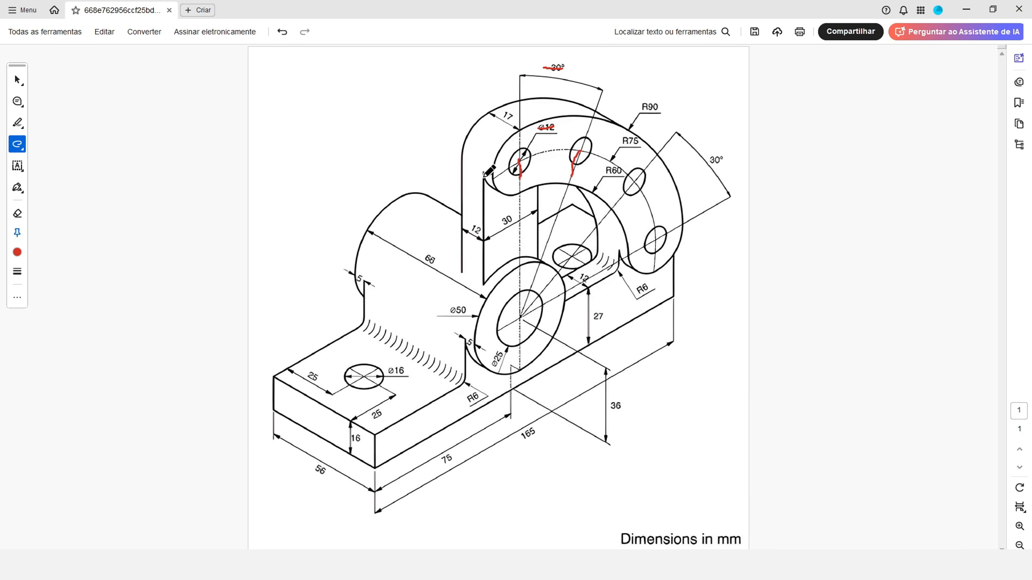
drag(484, 185, 480, 279)
drag(483, 183, 481, 285)
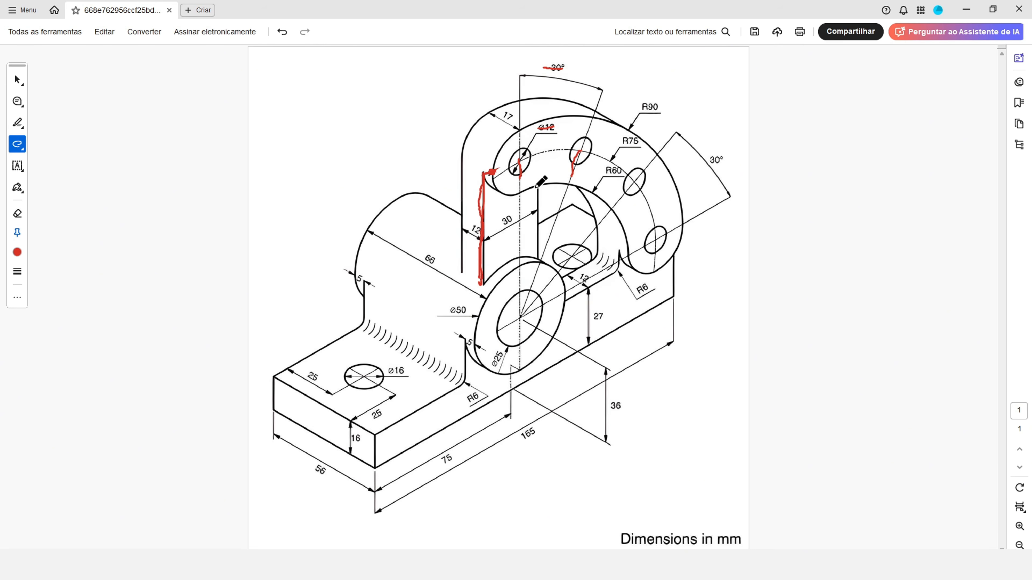
drag(539, 228, 532, 255)
drag(532, 199, 538, 237)
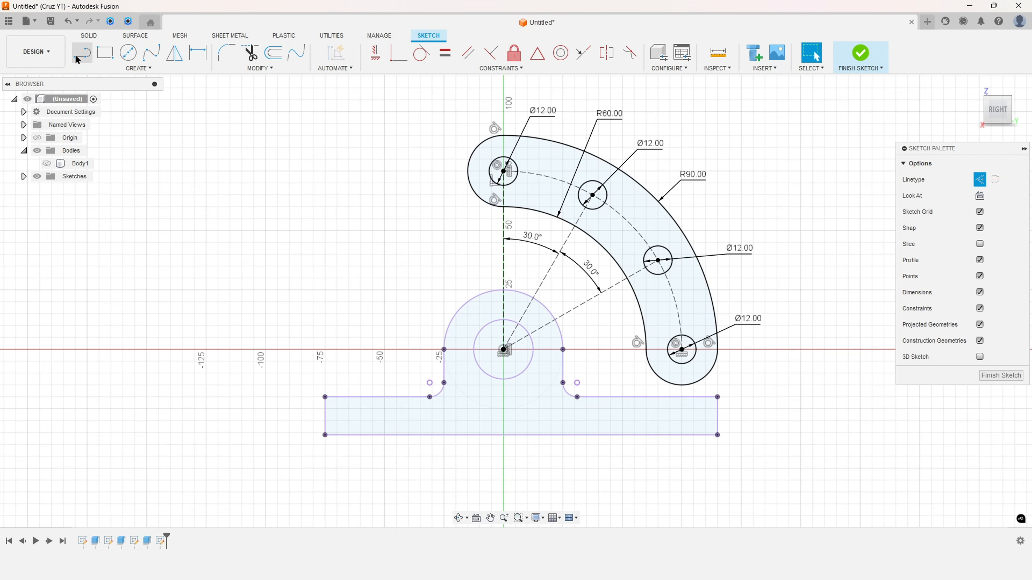
In the Fusion sketch, draw two lines from the slot's upper end and inner arc down to the cylinder outline, constraining the second vertical
key(l)
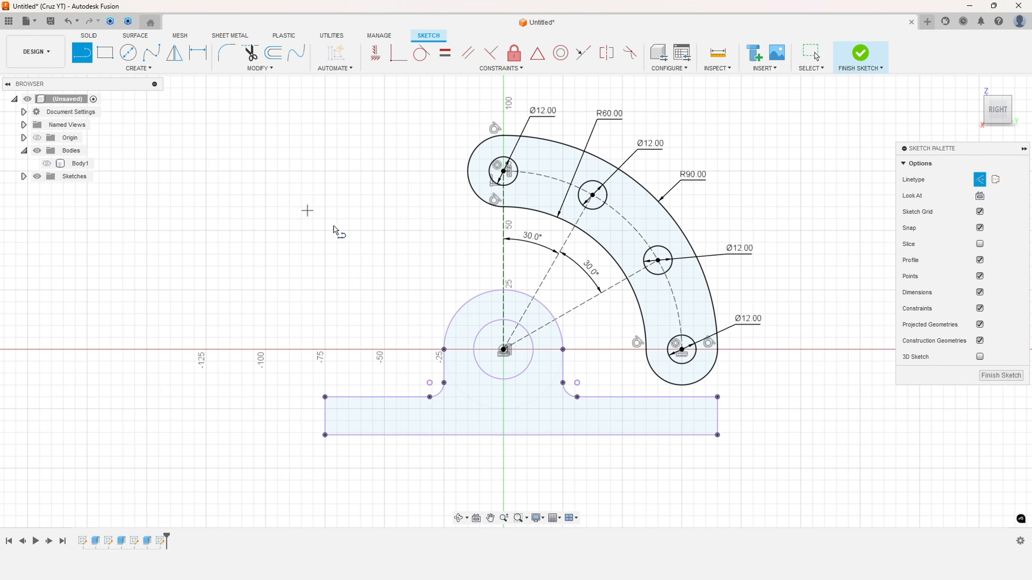
click(466, 172)
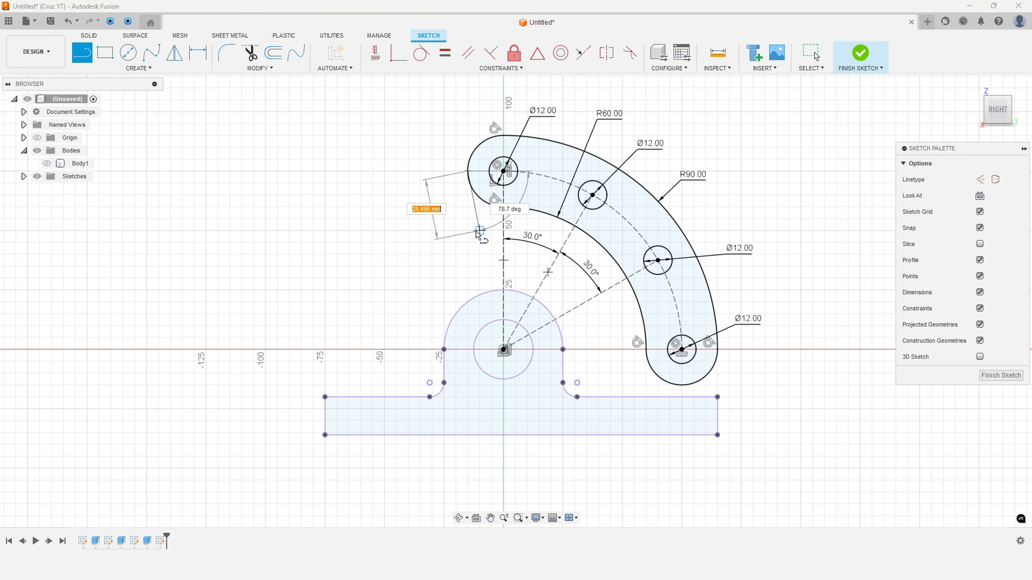
click(466, 302)
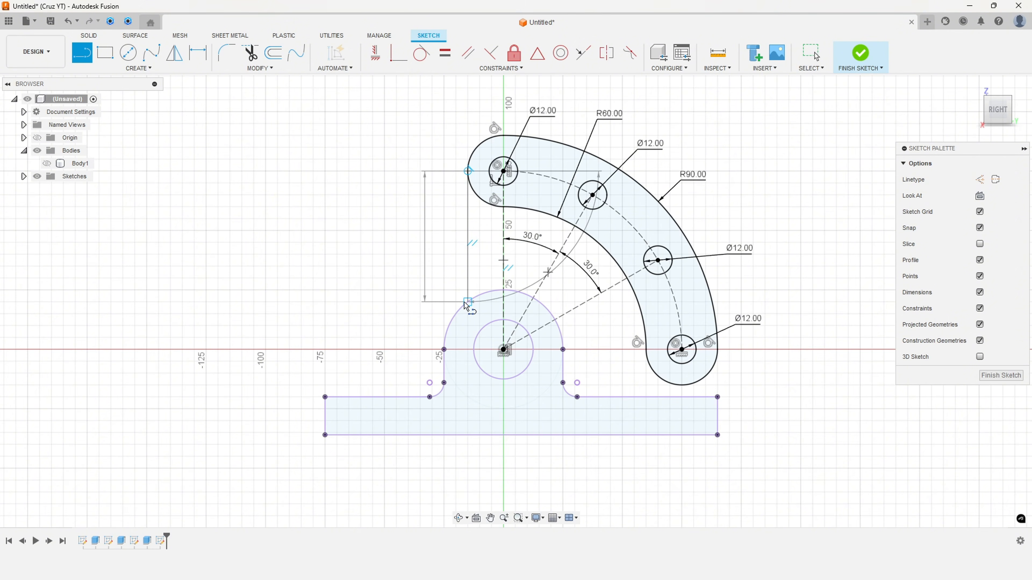
click(538, 302)
key(Escape)
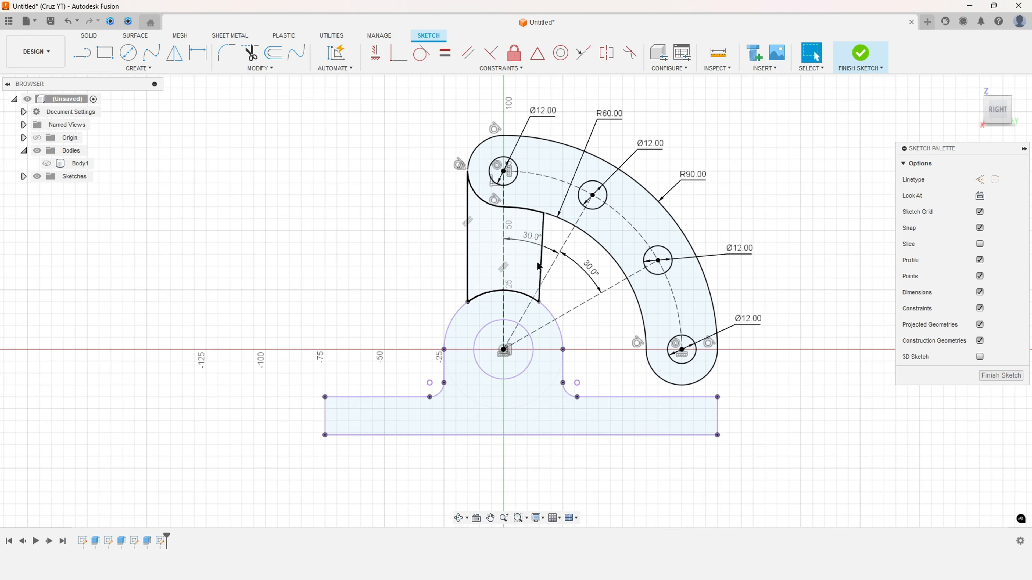
click(374, 52)
click(540, 252)
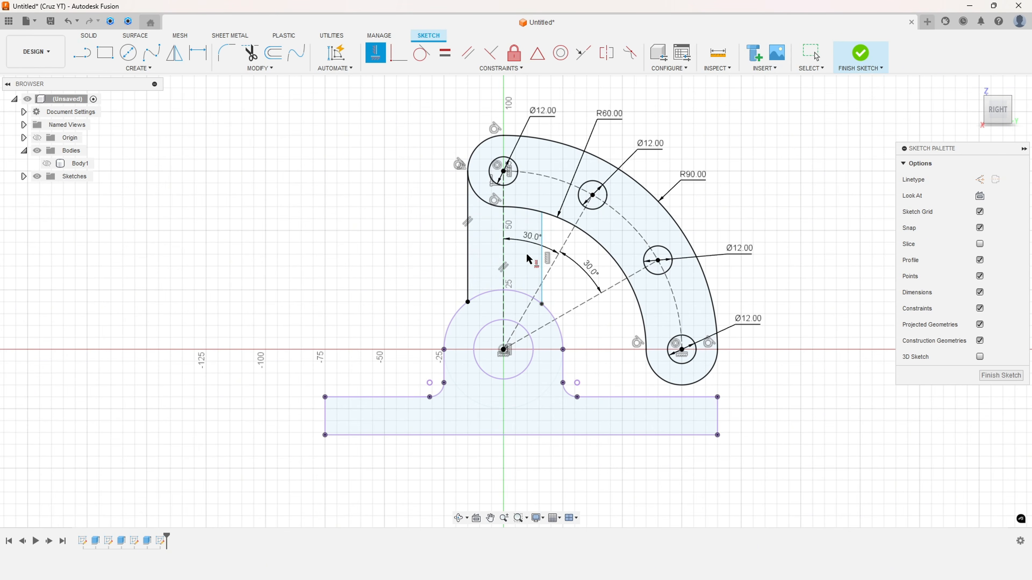
click(198, 52)
click(542, 267)
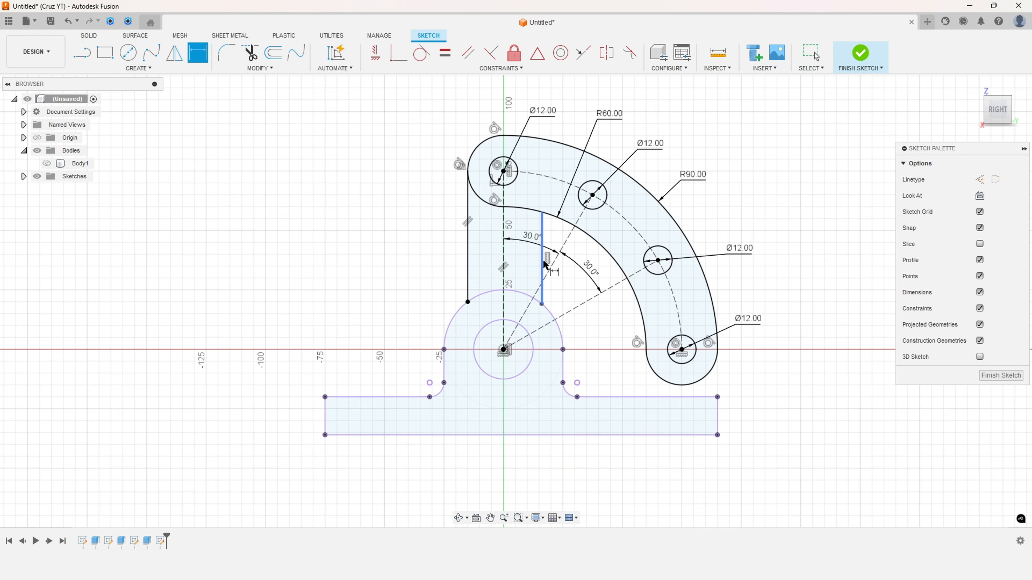
click(466, 263)
key(Return)
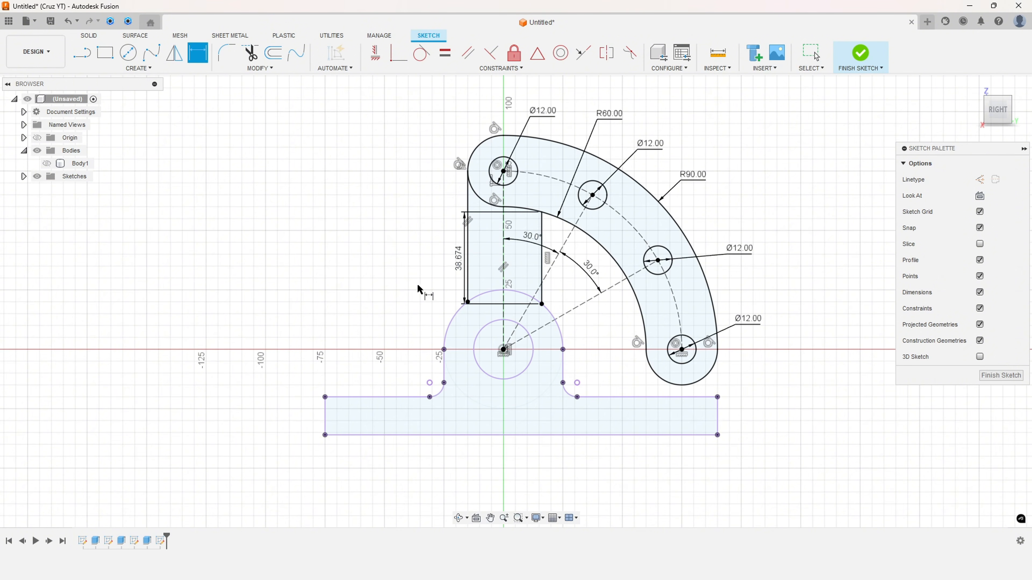
key(ctrl+z)
Dimension the distance between the two vertical web lines as 30 mm
key(d)
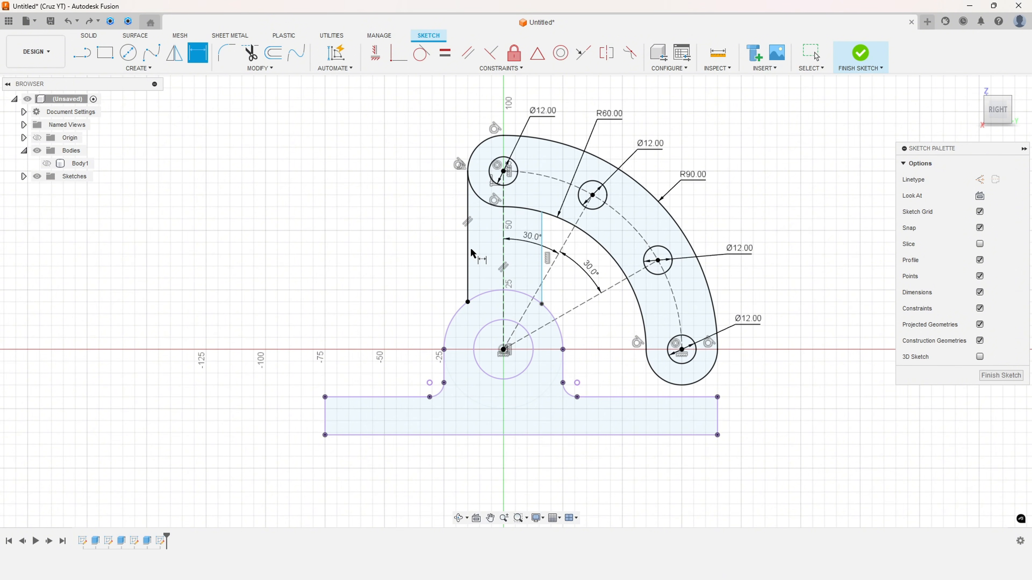
click(468, 256)
click(541, 259)
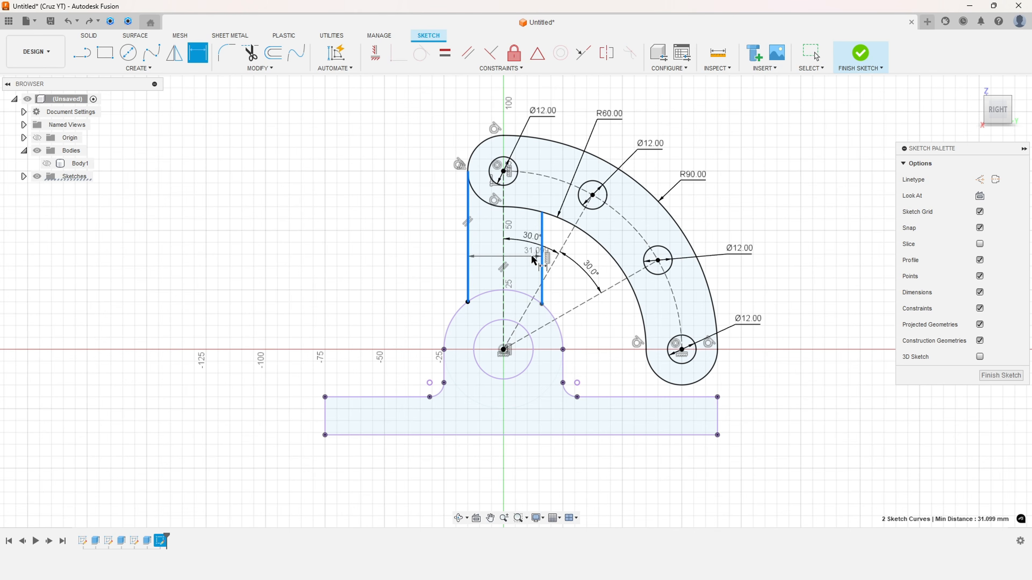
click(487, 263)
text(30)
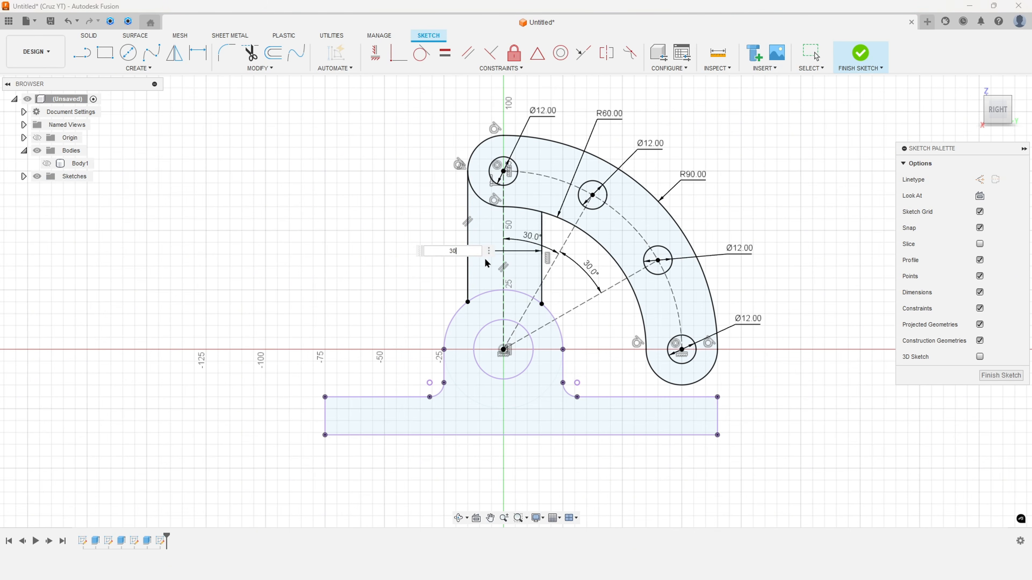
key(Return)
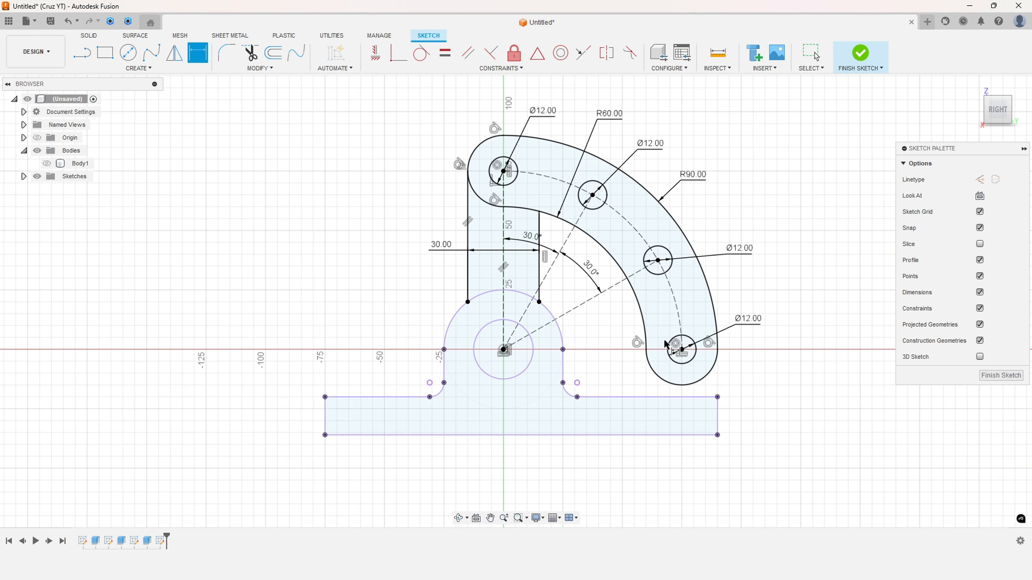
Switch to the PDF drawing and mark the edge between cylinder and arm, striking through its R6 and 27 dimensions
click(639, 549)
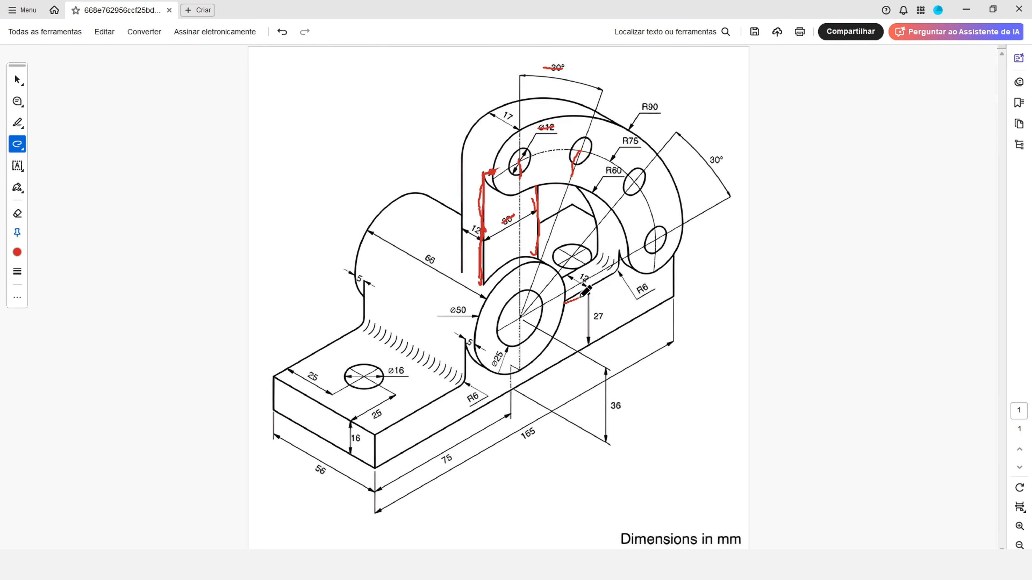
drag(581, 297, 610, 284)
drag(621, 264, 624, 246)
drag(584, 290, 620, 269)
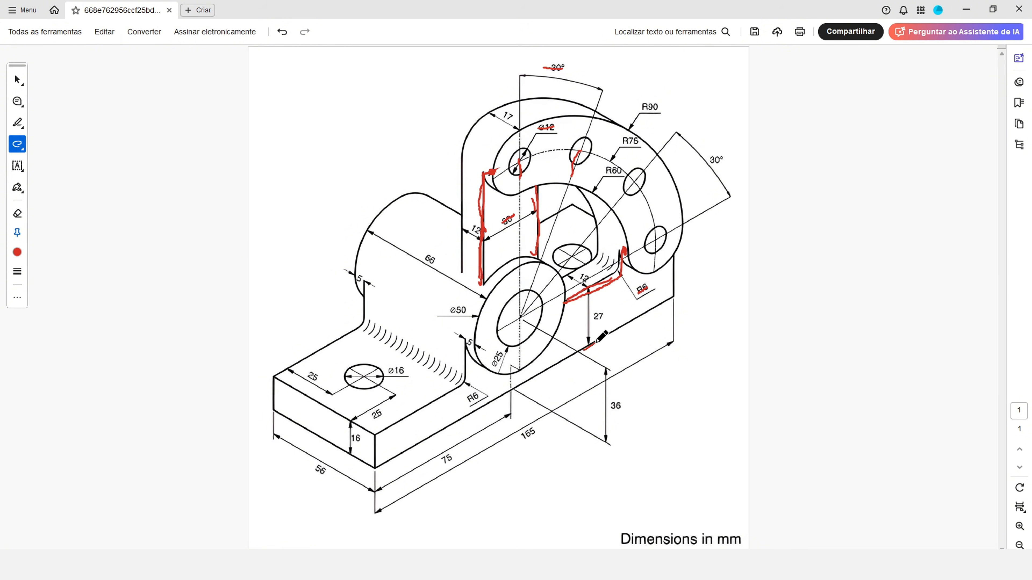
drag(589, 315, 611, 315)
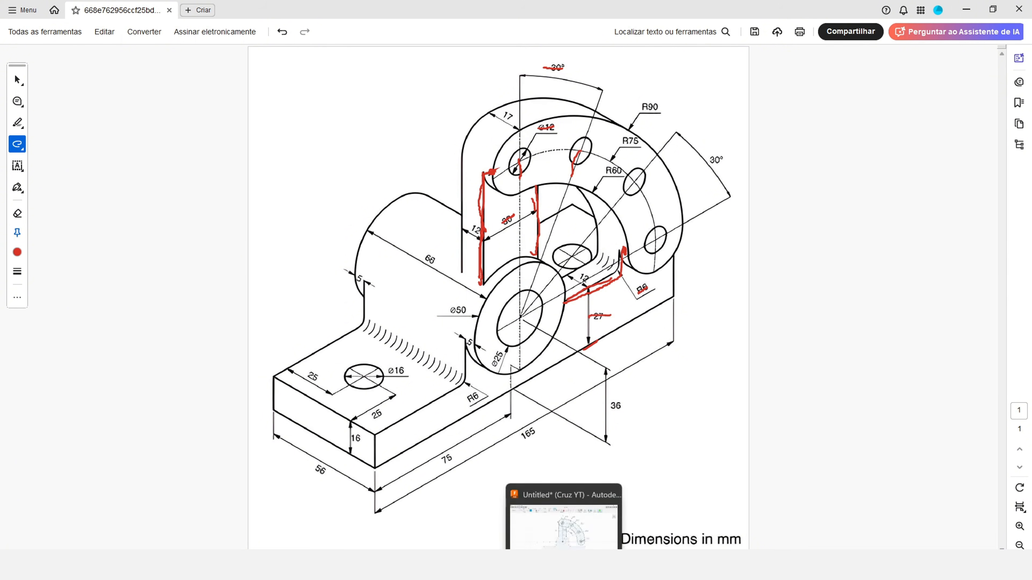
Back in Fusion, sketch a horizontal line from the cylinder support's side, a corner arc of about 10.6 mm radius and a vertical line up to the slot's inner arc
click(567, 528)
click(82, 55)
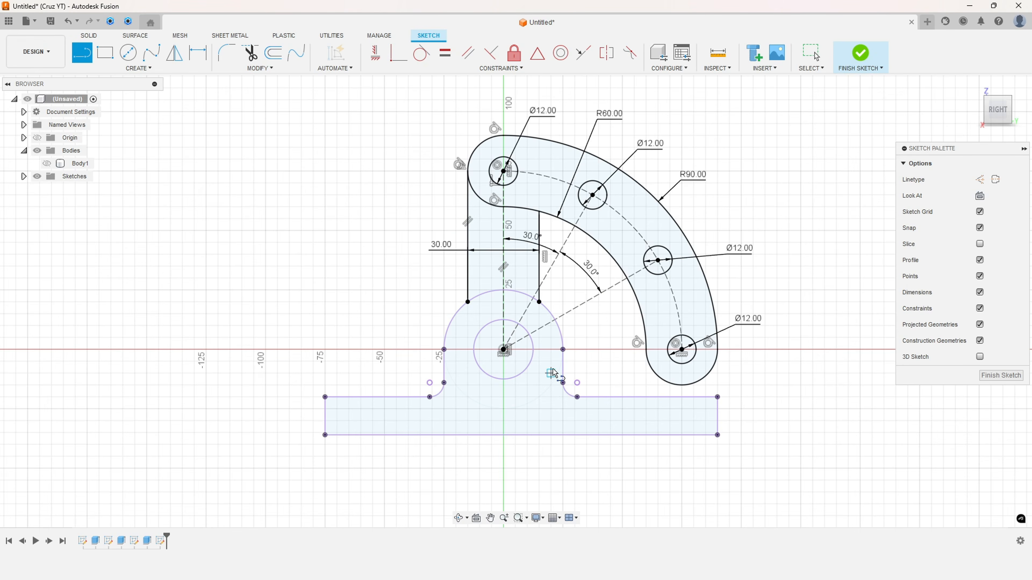
scroll(610, 378, up, 3)
scroll(621, 383, up, 1)
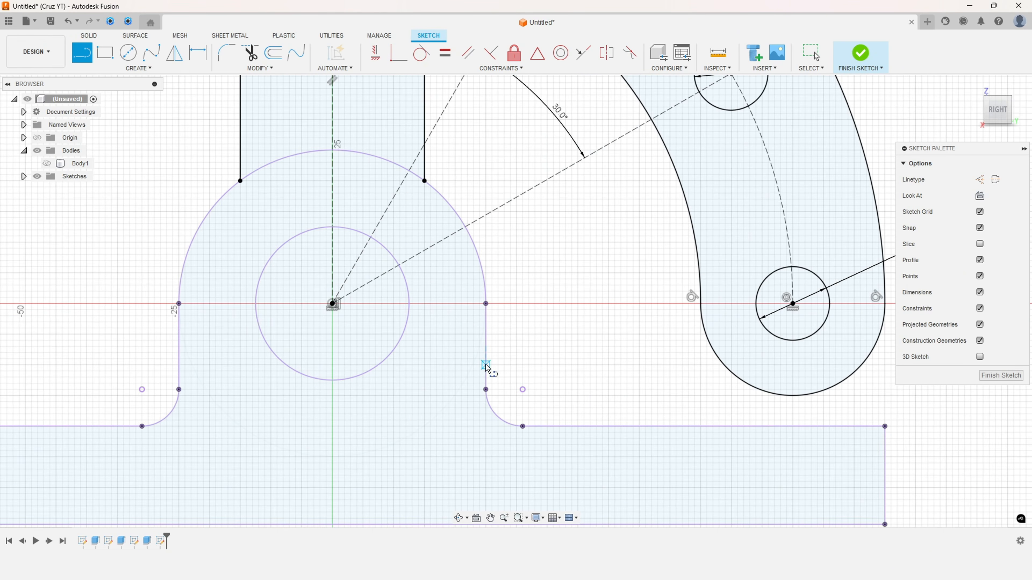
click(486, 365)
click(621, 365)
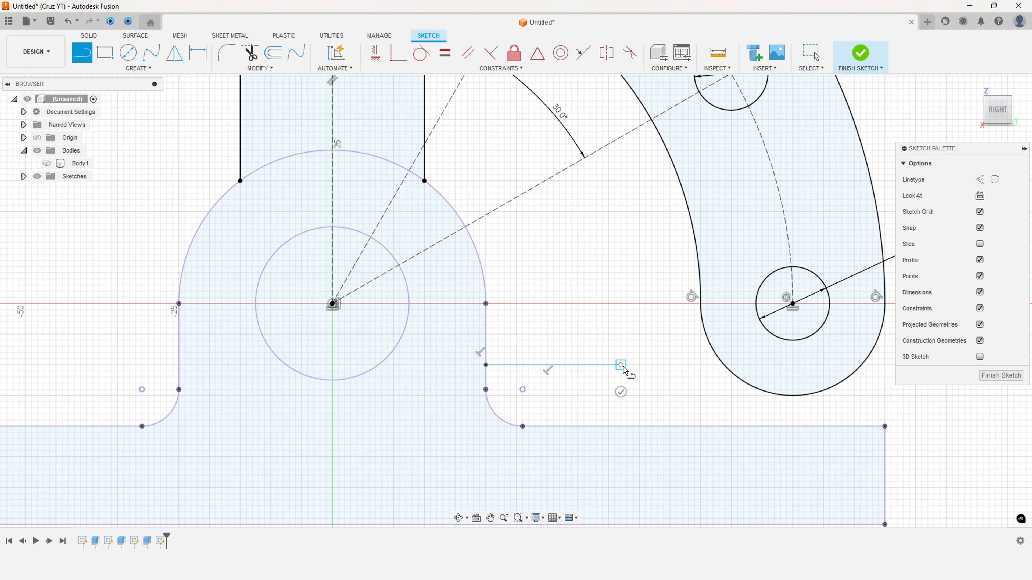
drag(621, 364, 682, 322)
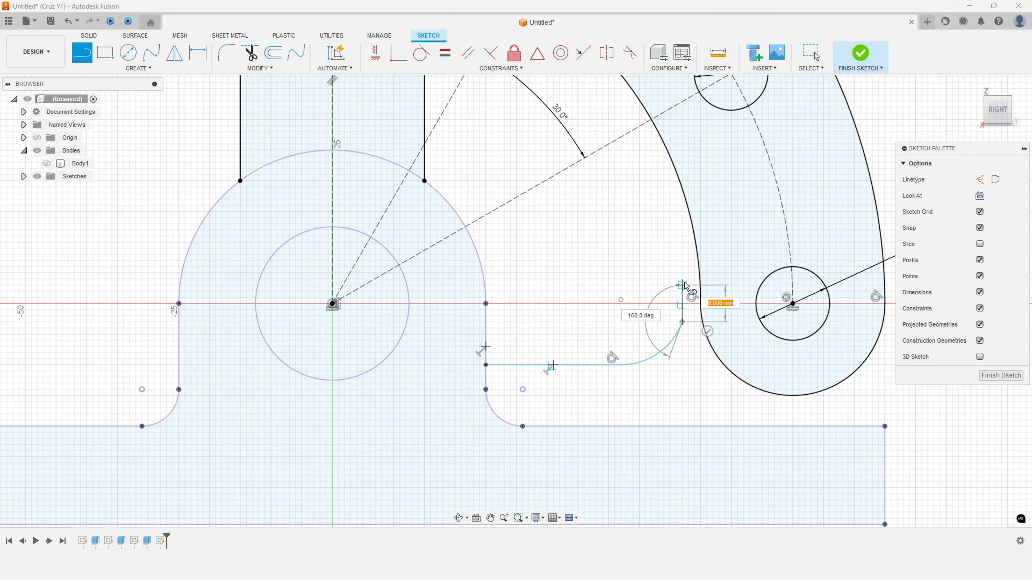
double_click(682, 188)
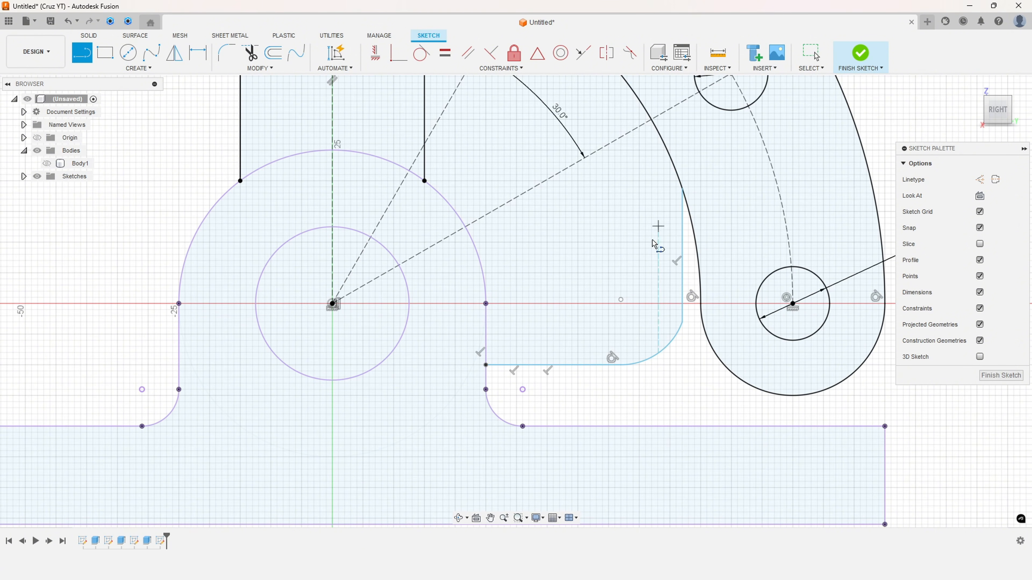
key(Escape)
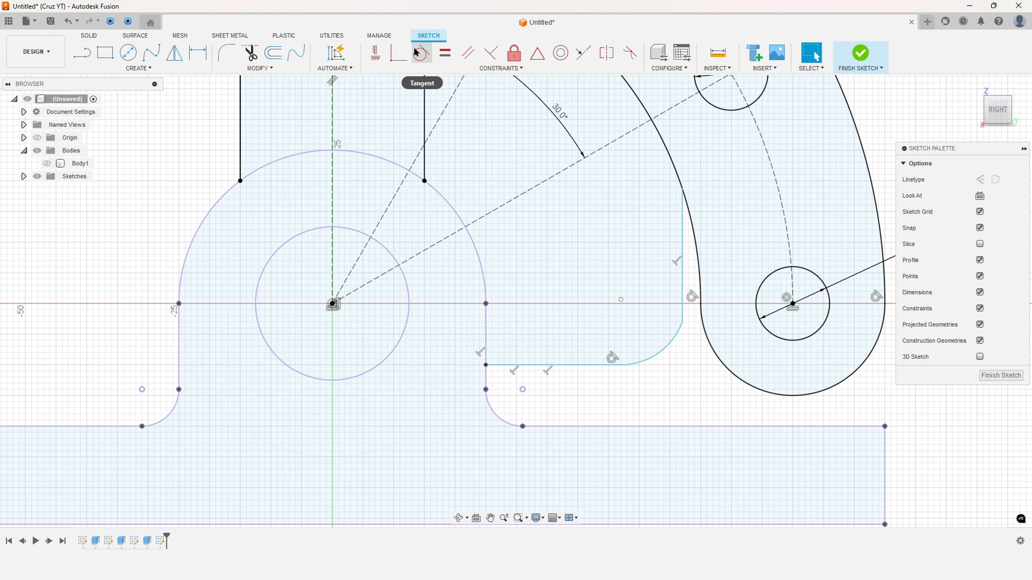
Make the corner arc tangent to the vertical line and set its radius to 6 mm
click(421, 53)
click(676, 337)
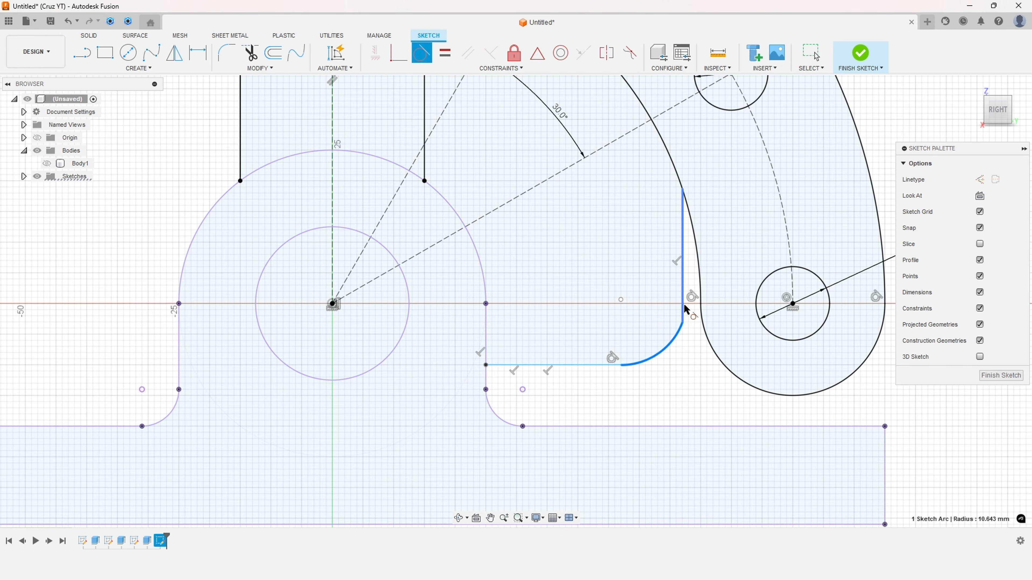
click(683, 313)
click(197, 53)
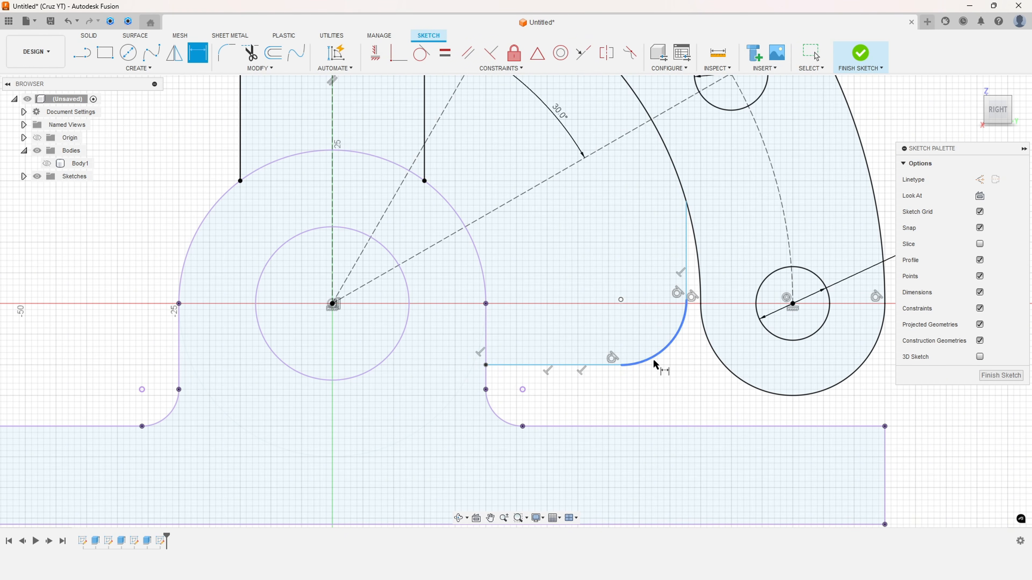
click(663, 353)
click(687, 376)
text(6)
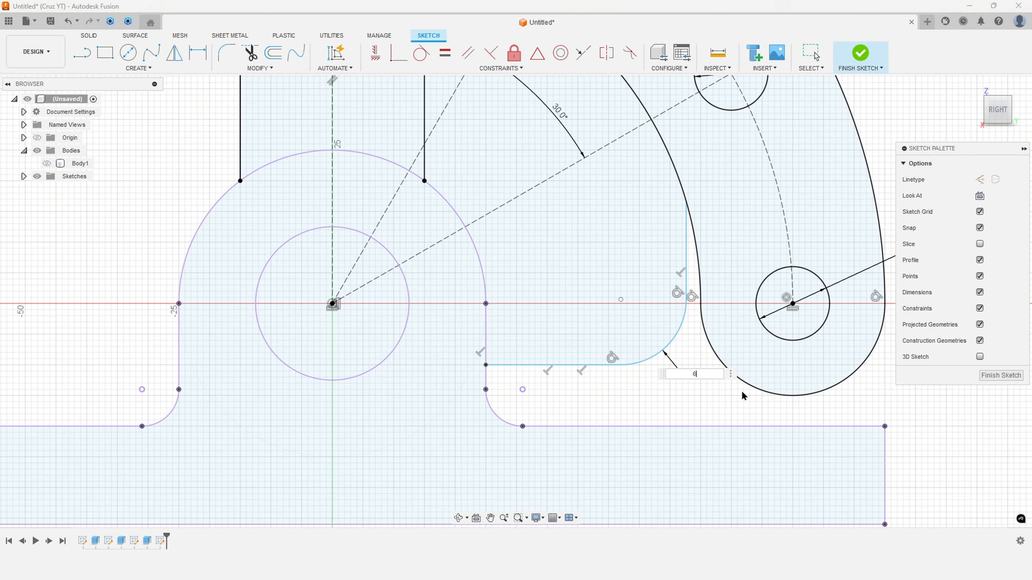
key(Return)
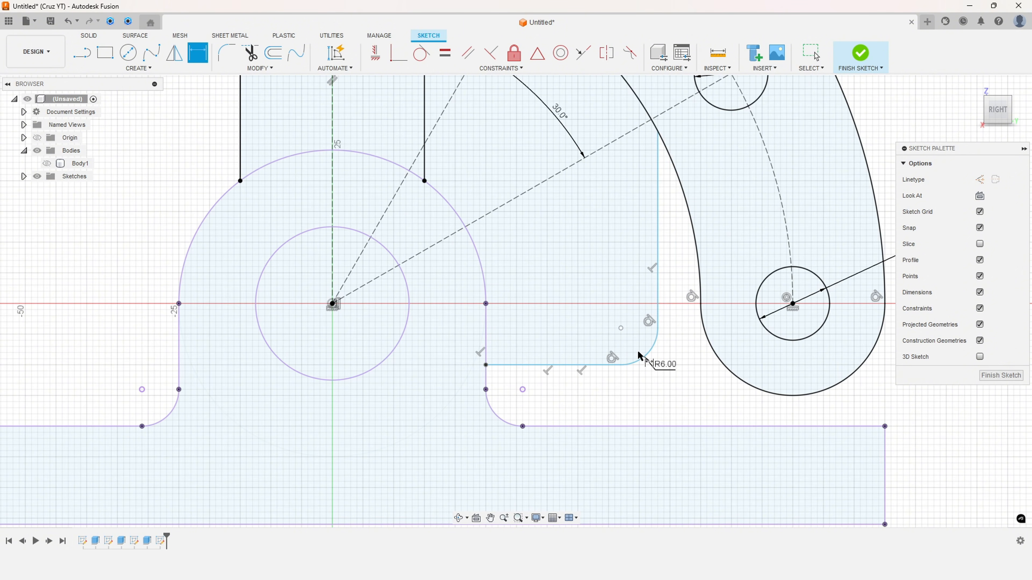
Make the vertical line above the R6 corner tangent to the slot's inner arc
click(422, 55)
click(658, 161)
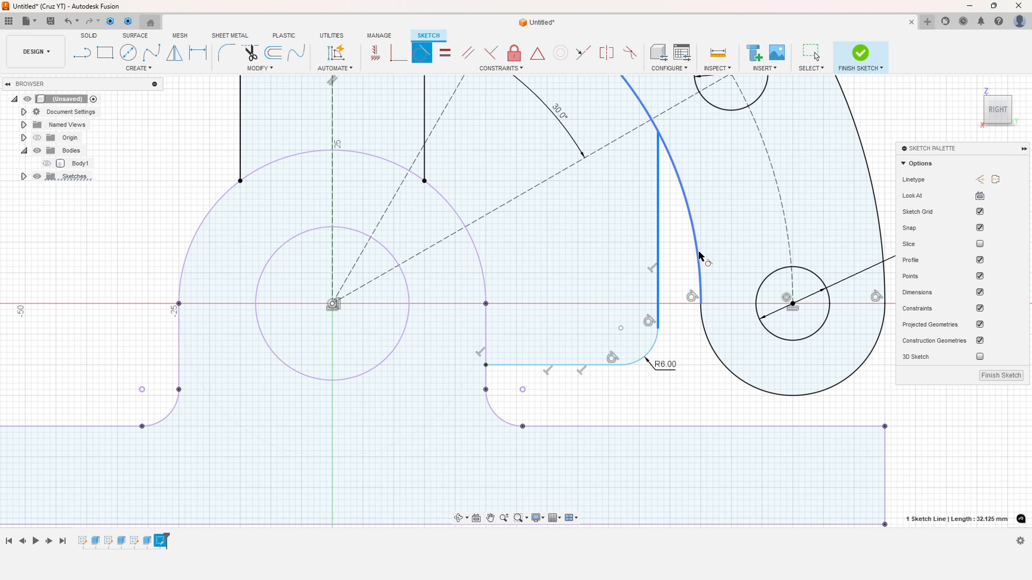
click(702, 297)
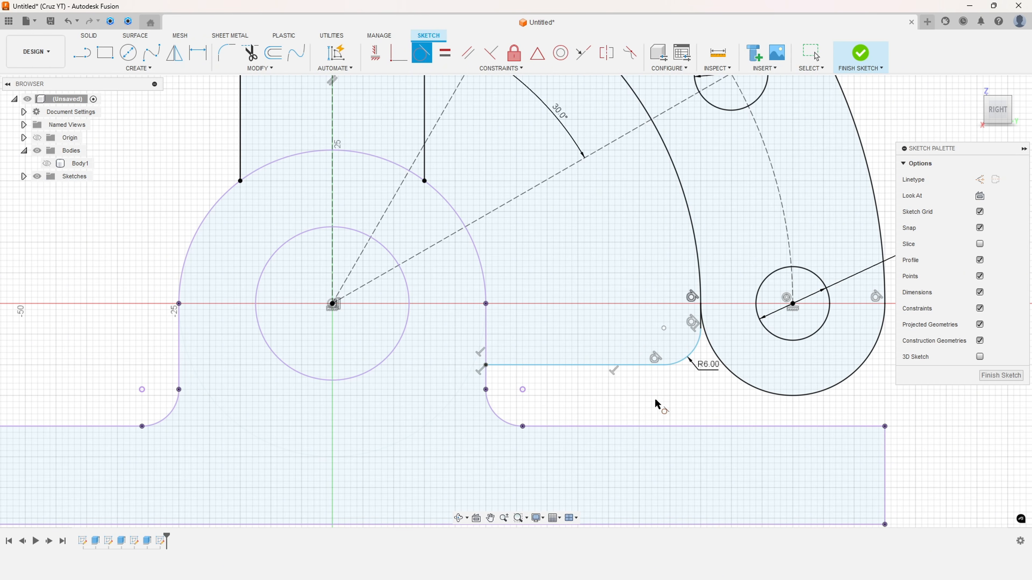
Dimension the horizontal line beside the cylinder support at 27 mm above the base's bottom edge
scroll(661, 398, up, 1)
middle_drag(618, 344, 593, 287)
scroll(593, 286, down, 2)
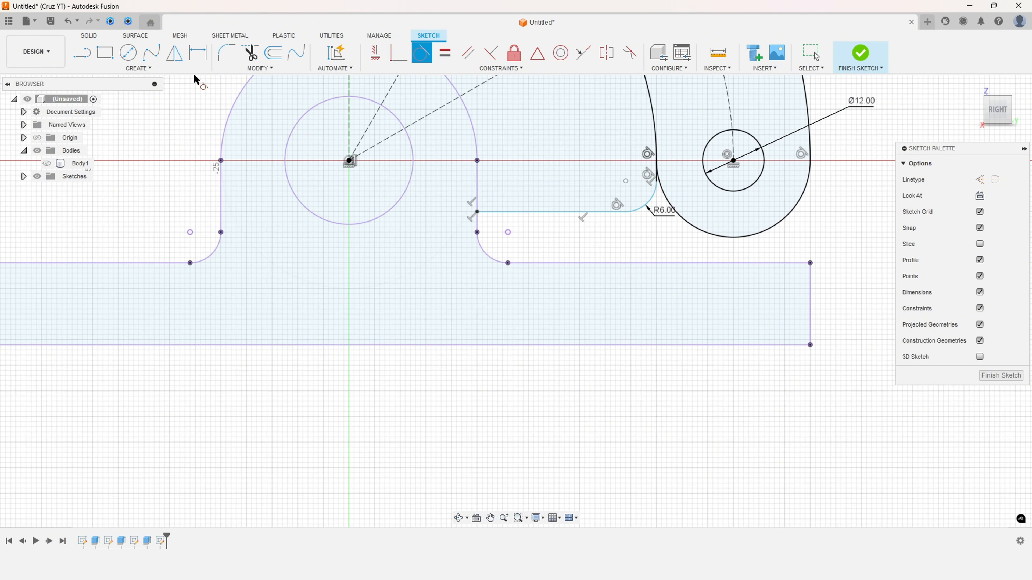
click(198, 53)
click(553, 211)
click(540, 345)
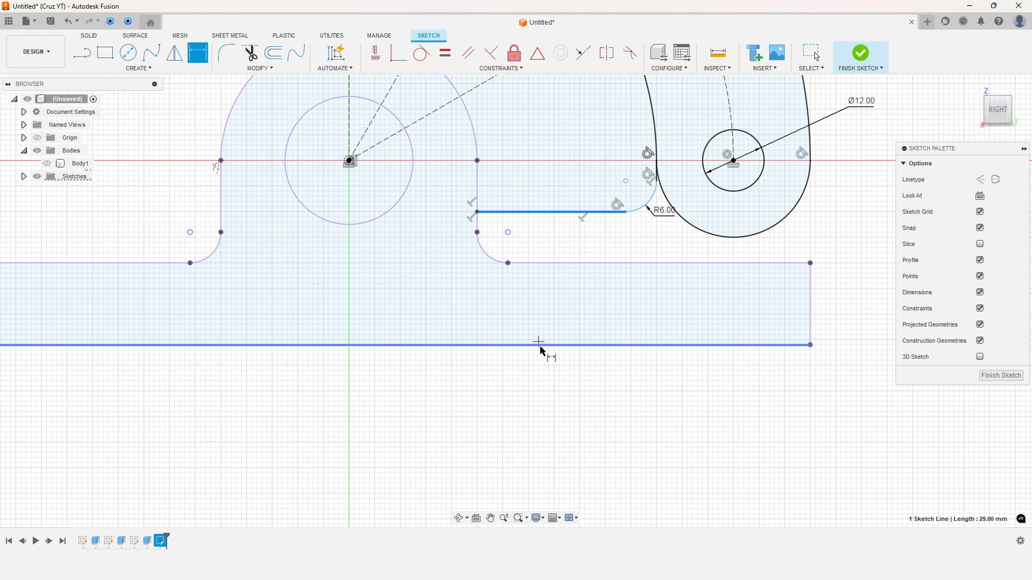
click(430, 272)
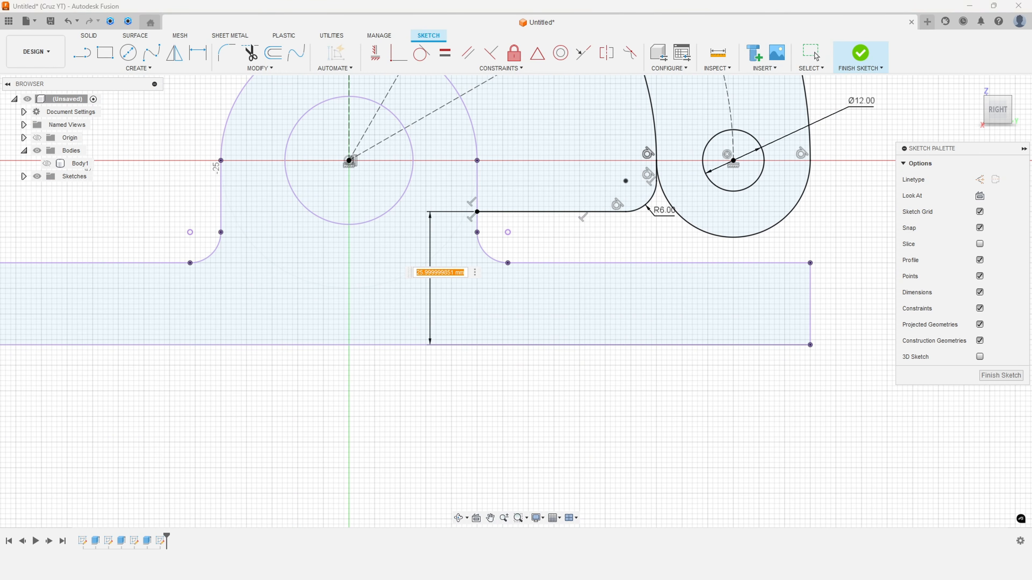
key(alt+Tab)
key(alt+Tab)
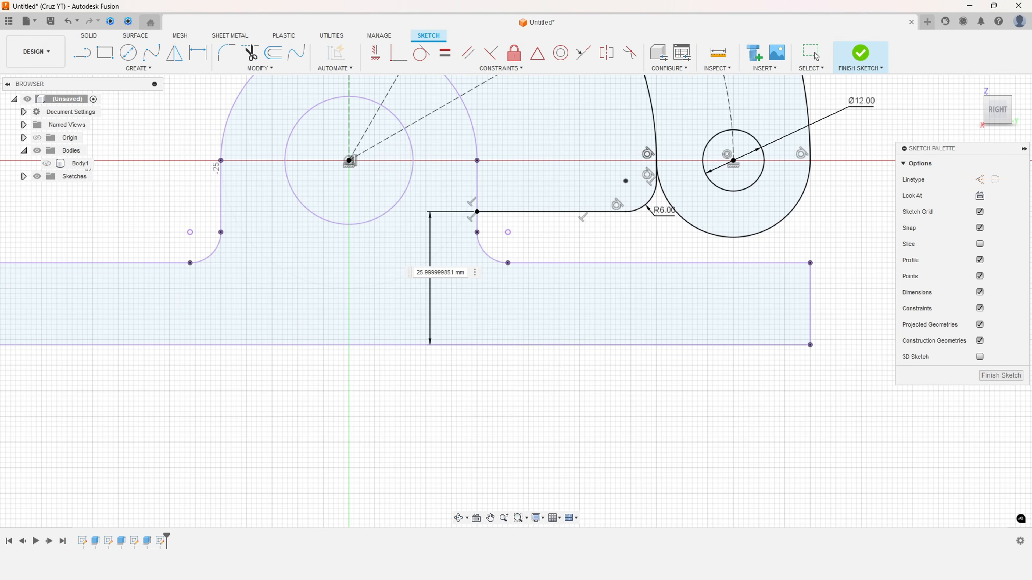
triple_click(426, 271)
text(2)
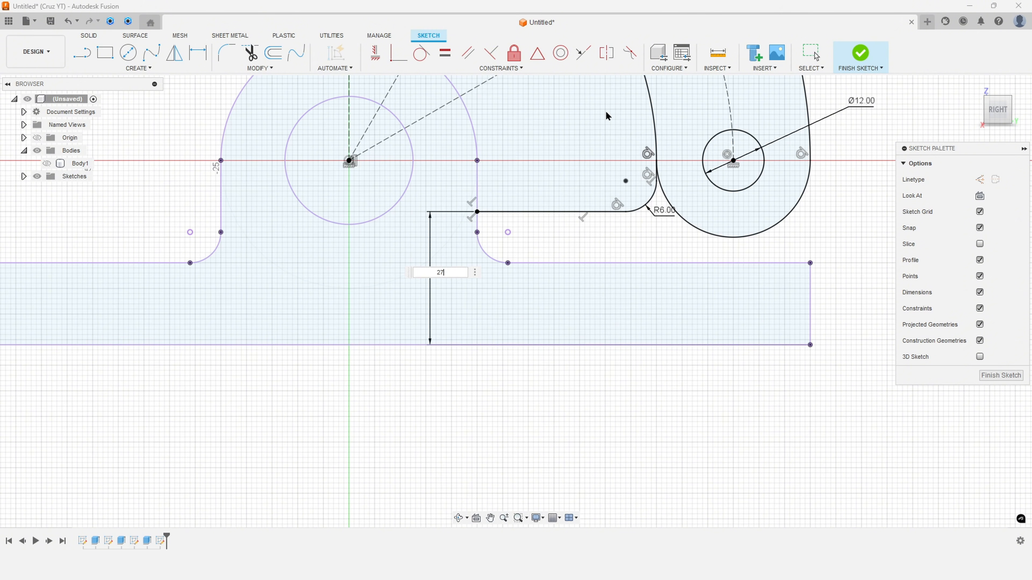
text(7)
key(Return)
Switch to the PDF drawing, mark the vertical edge joining the arm's outer end to the base, and return to Fusion
scroll(795, 283, down, 3)
middle_drag(684, 300, 542, 320)
key(d)
key(alt+Tab)
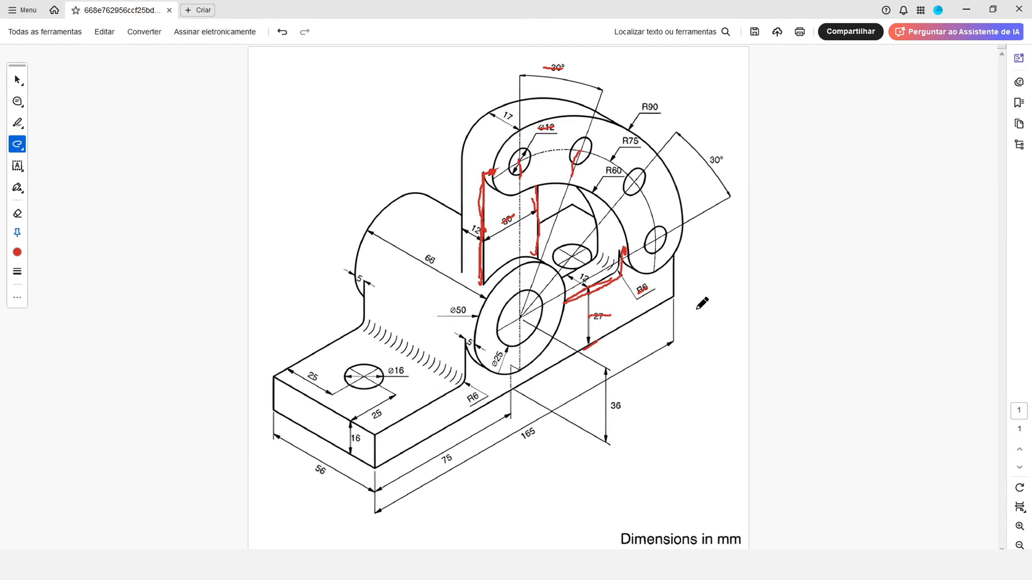
mouse_move(672, 240)
mouse_down()
mouse_move(676, 230)
mouse_move(675, 255)
mouse_up()
key(alt+Tab)
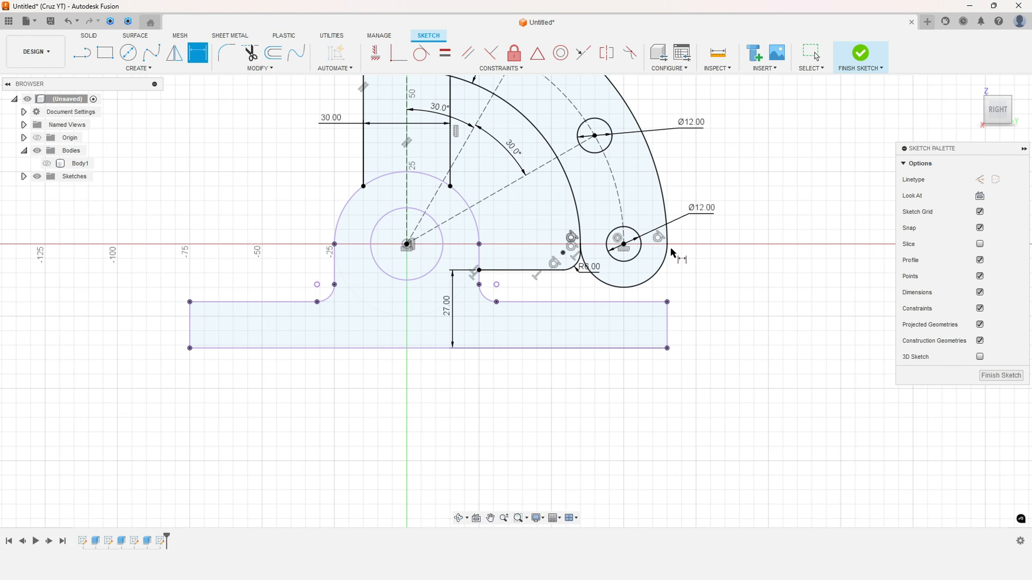
Sketch a vertical line from the base's upper corner below the arm to the lower end of the R90 outer arc
click(82, 53)
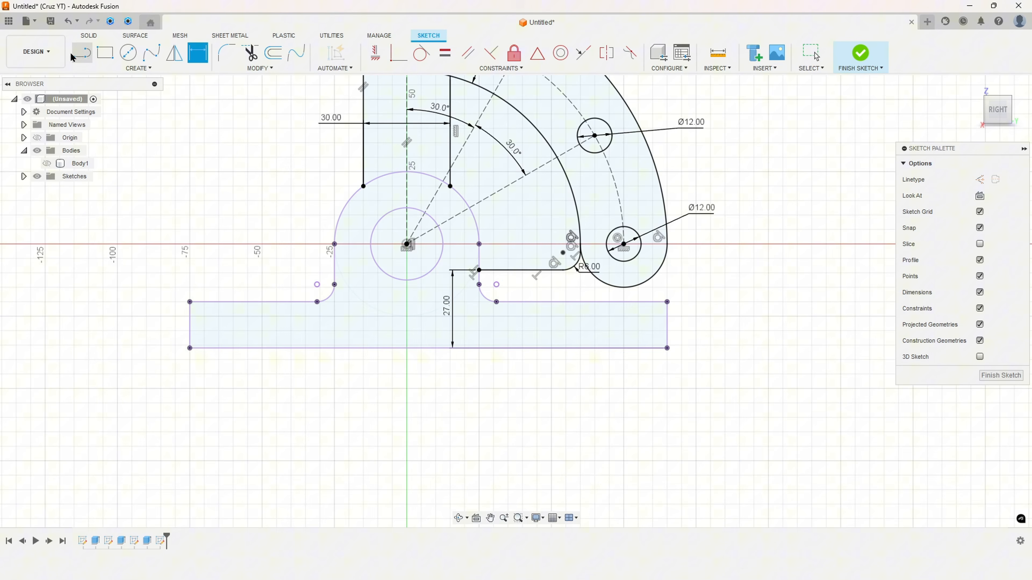
click(667, 301)
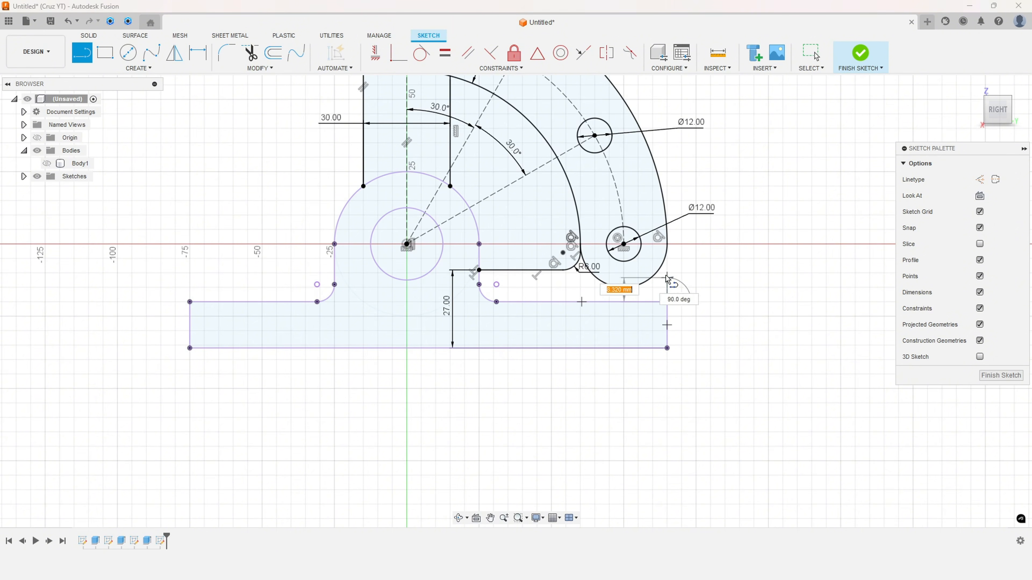
click(668, 244)
key(Escape)
Check the closed profiles by selecting the lower web, the 30 mm wide upright web and the four-hole arm one at a time
middle_drag(664, 322, 681, 409)
click(580, 374)
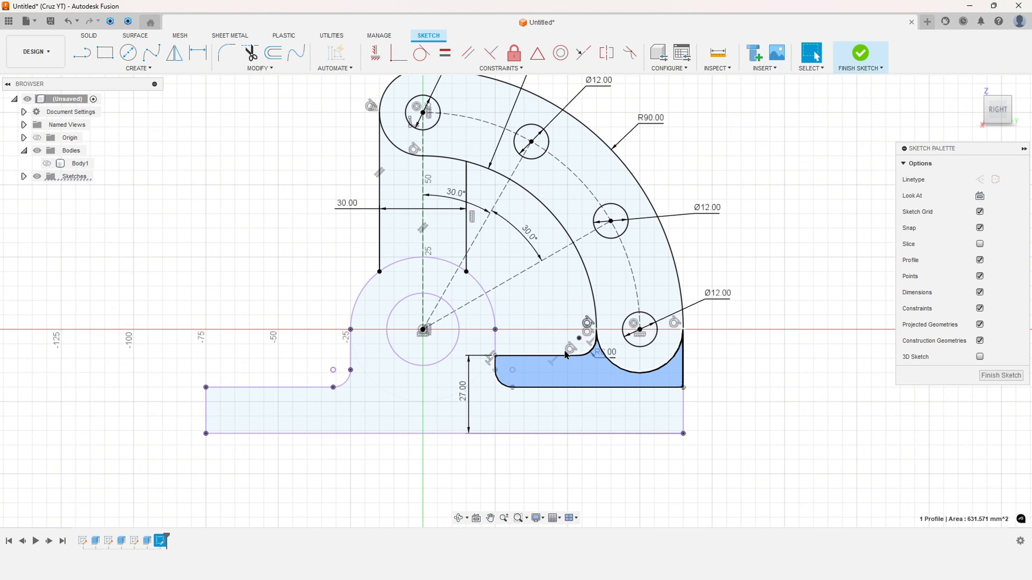
click(439, 183)
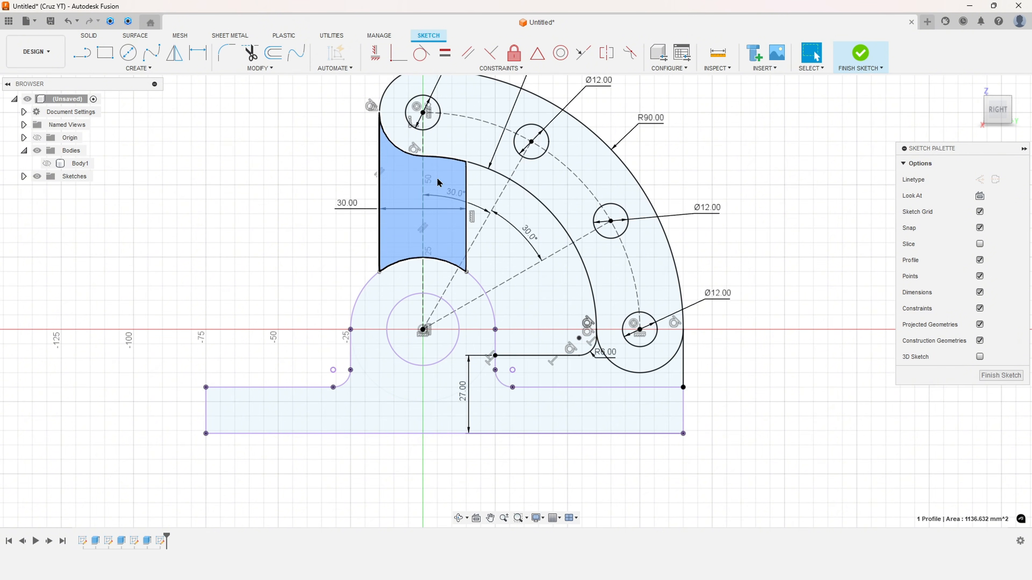
click(470, 134)
scroll(592, 348, down, 3)
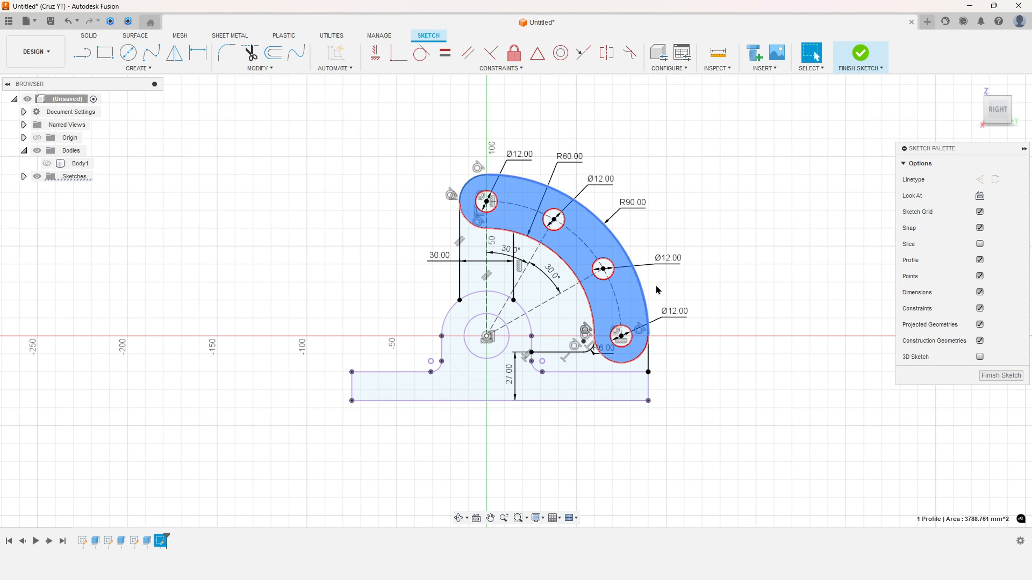
mouse_move(668, 277)
shift+middle_down()
mouse_move(743, 245)
mouse_move(721, 254)
shift+middle_up()
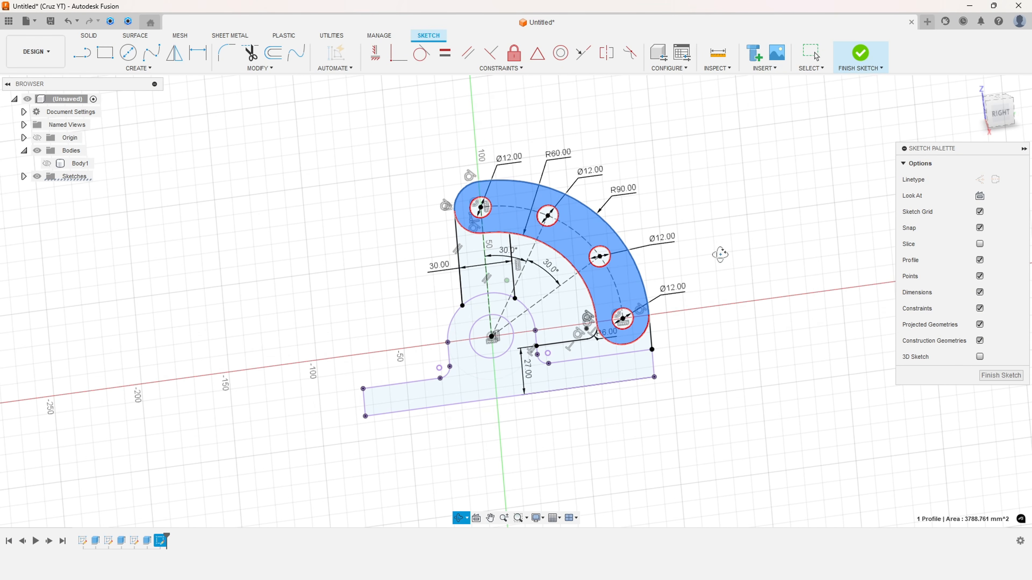
Finish the sketch with Body1 shown again, and switch to the PDF drawing
click(864, 53)
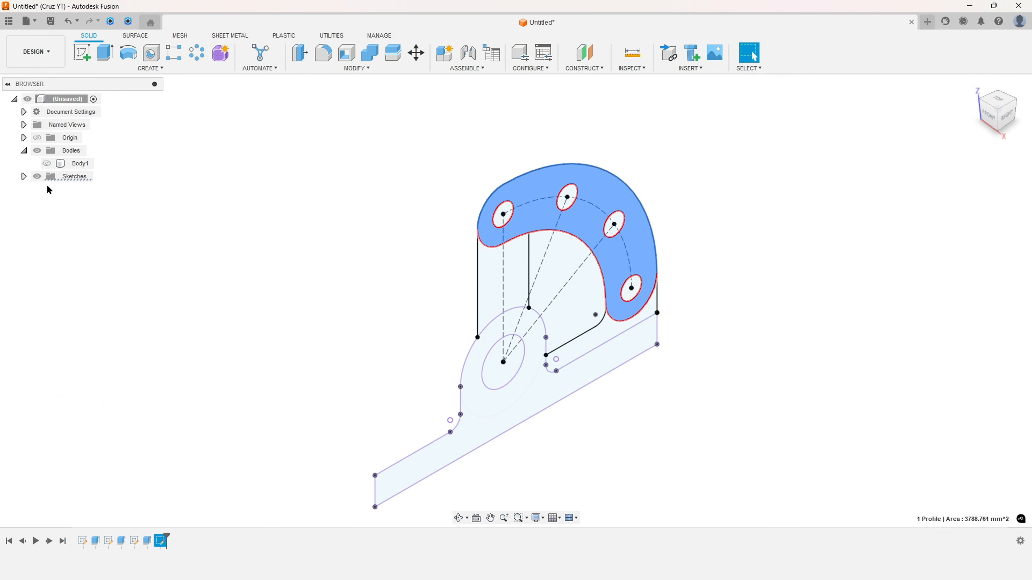
click(47, 164)
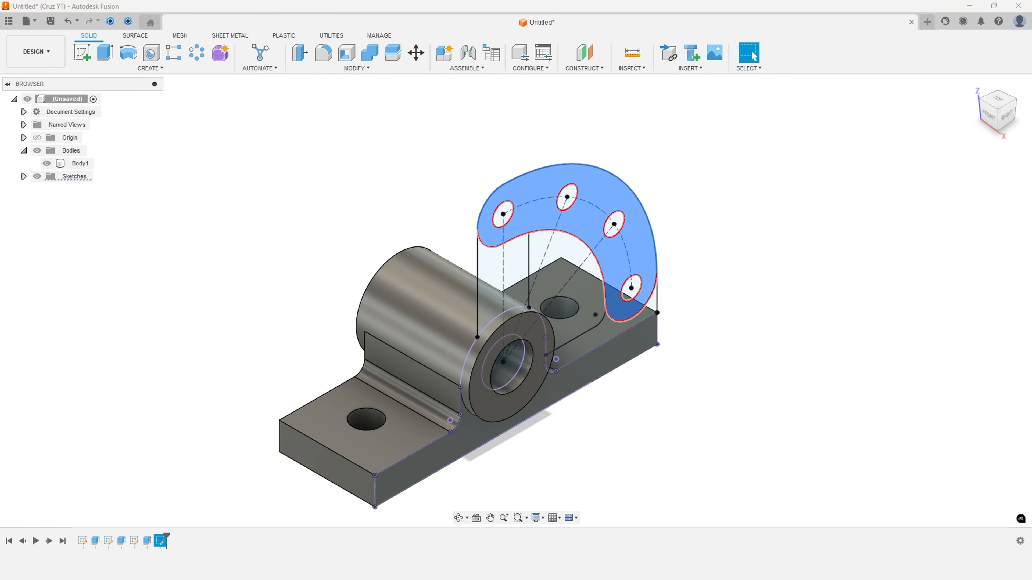
key(alt+Tab)
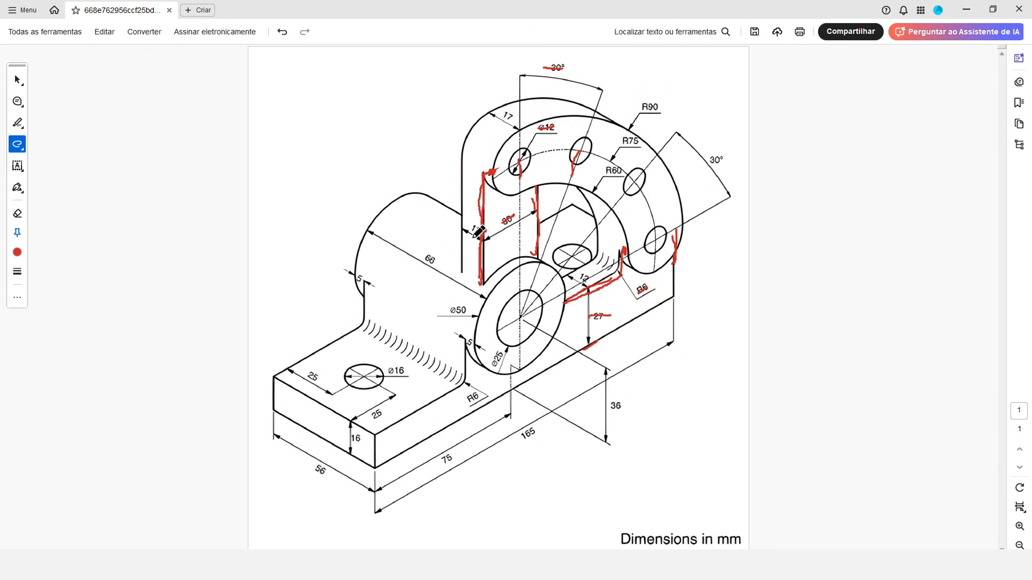